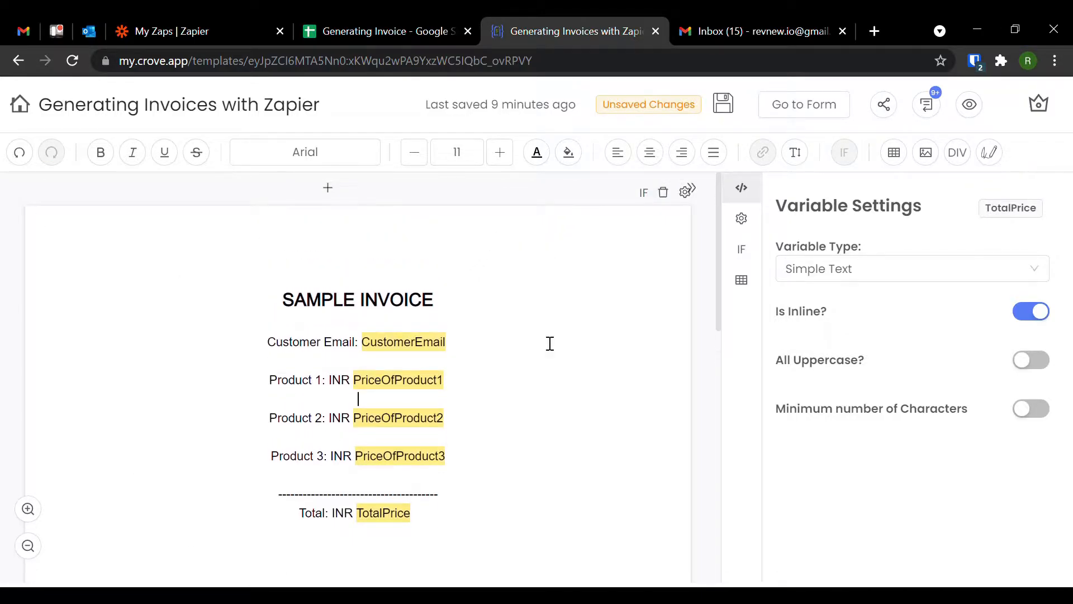
- Review the variables in the SAMPLE INVOICE template and the matching response row in the Generating Invoice spreadsheet
{"action": "scroll", "coordinate": [540, 293], "scroll_direction": "down", "scroll_amount": 1}
{"action": "scroll", "coordinate": [503, 258], "scroll_direction": "up", "scroll_amount": 1}
{"action": "scroll", "coordinate": [338, 311], "scroll_direction": "down", "scroll_amount": 2}
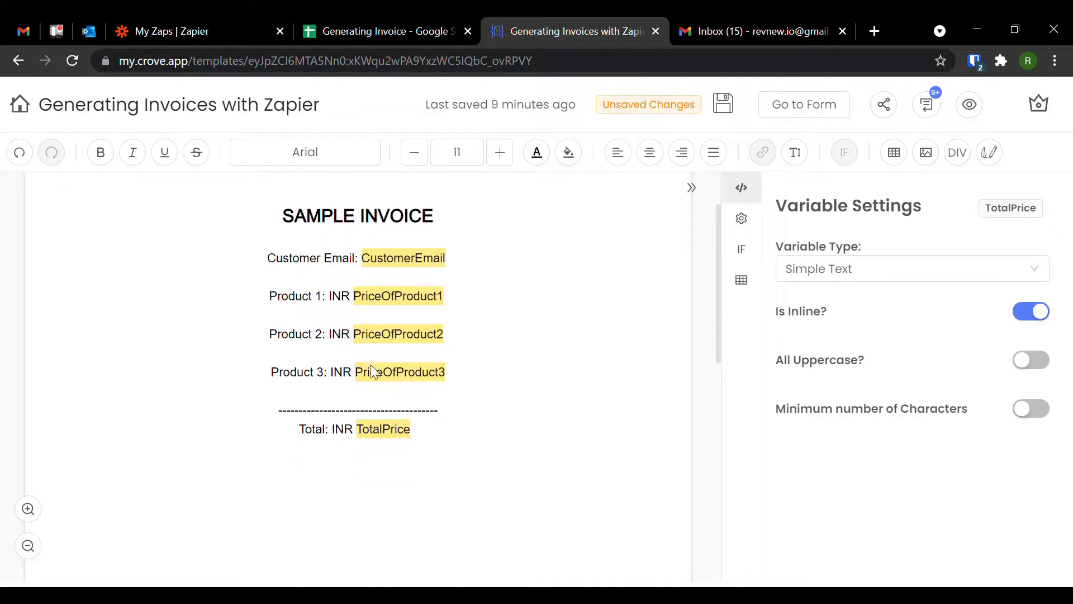
{"action": "left_click_drag", "start_coordinate": [300, 440], "coordinate": [503, 434]}
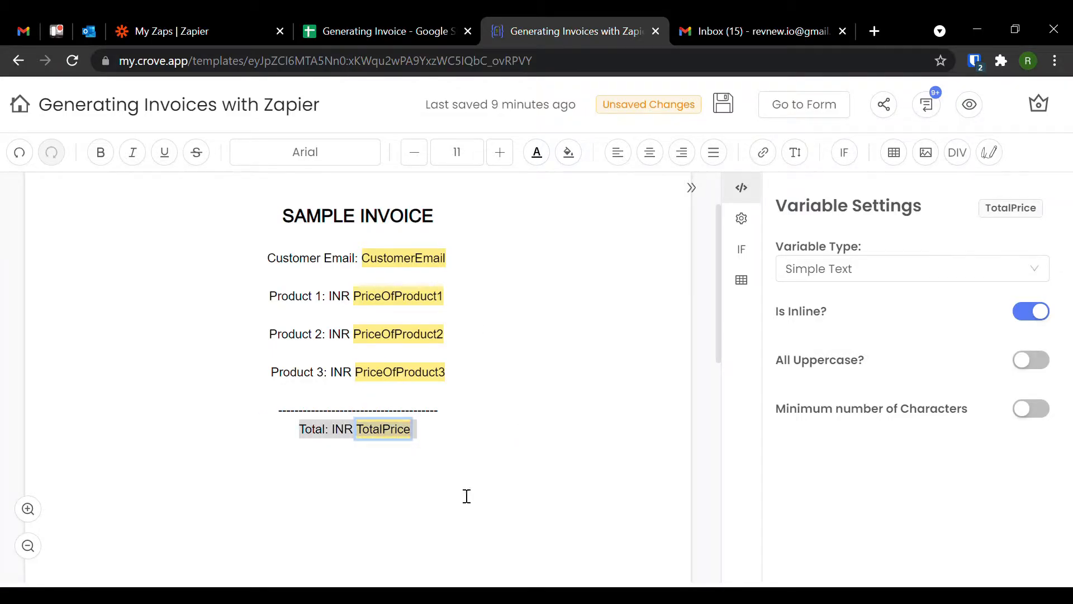
{"action": "left_click", "coordinate": [521, 339]}
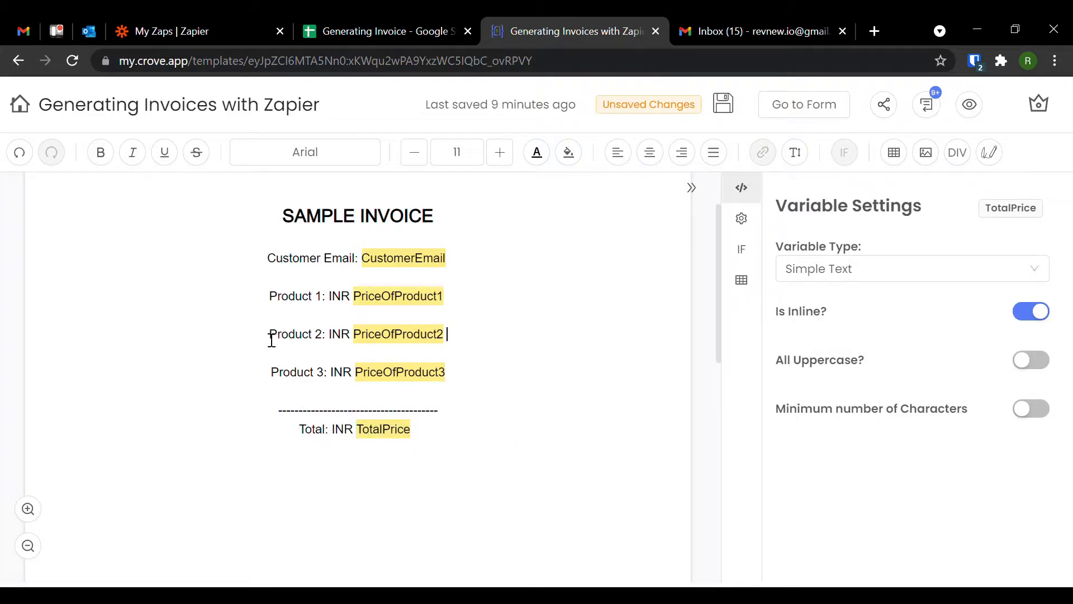
{"action": "scroll", "coordinate": [477, 232], "scroll_direction": "up", "scroll_amount": 2}
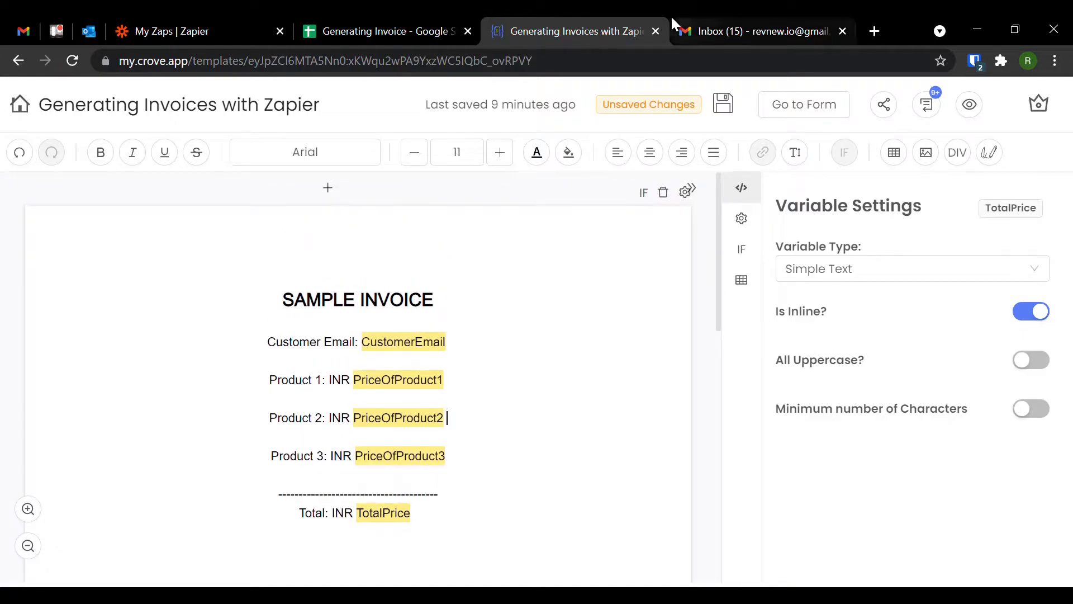
{"action": "left_click", "coordinate": [375, 23]}
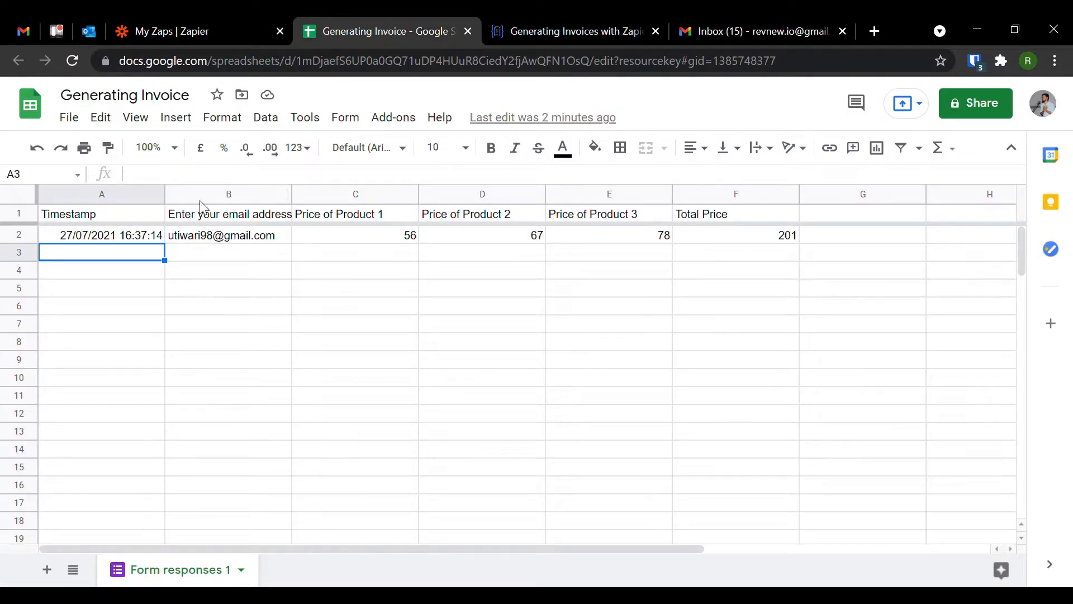
{"action": "left_click", "coordinate": [115, 235]}
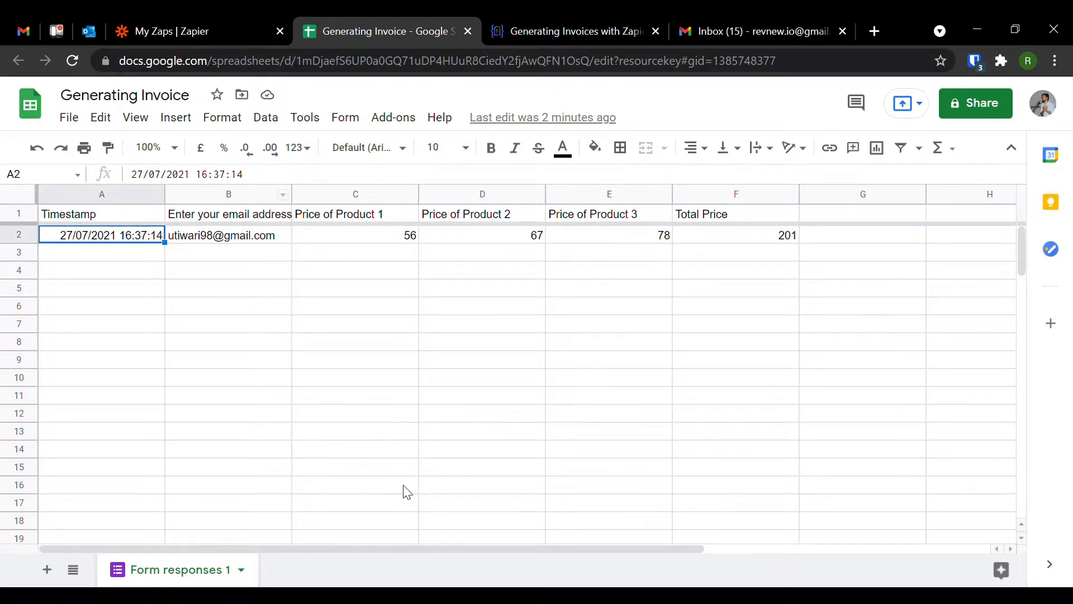
- In Zapier, create a new Zap triggered by the Google Sheets event New or Updated Spreadsheet Row
{"action": "left_click", "coordinate": [204, 18]}
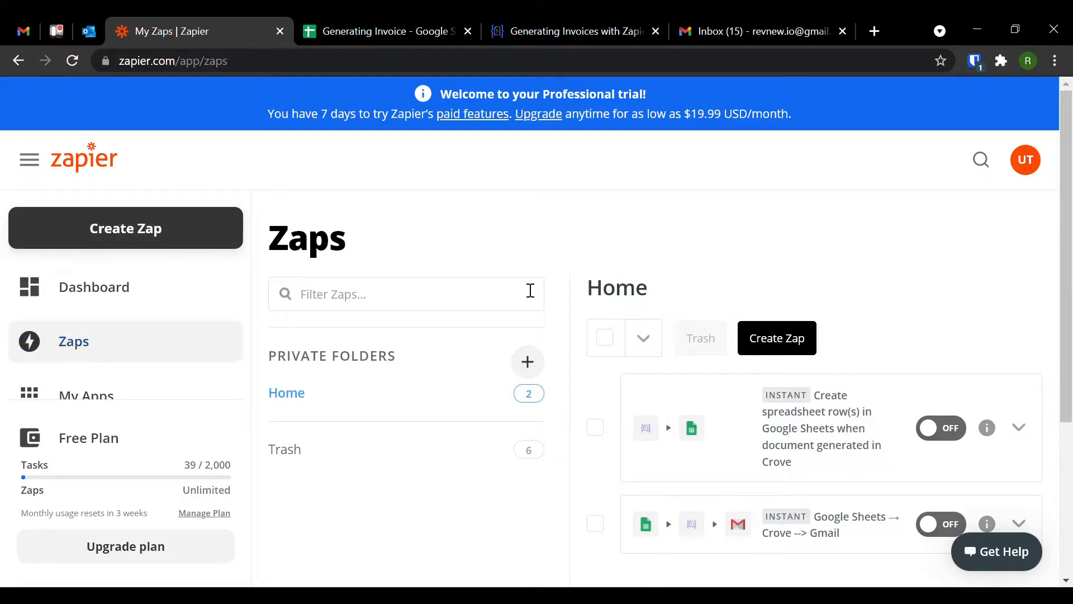
{"action": "left_click", "coordinate": [778, 347]}
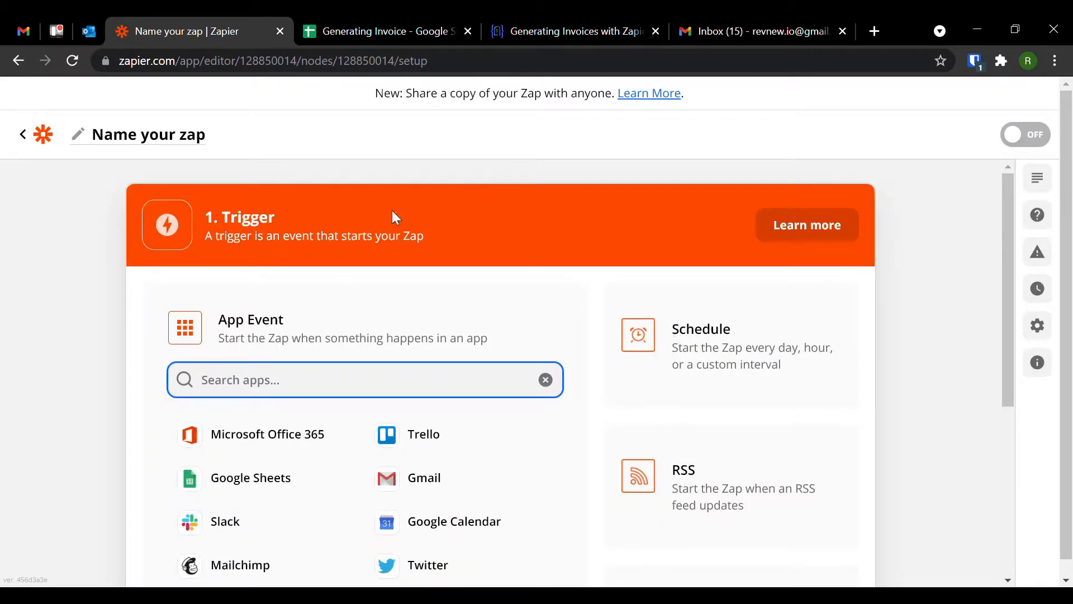
{"action": "scroll", "coordinate": [419, 212], "scroll_direction": "down", "scroll_amount": 2}
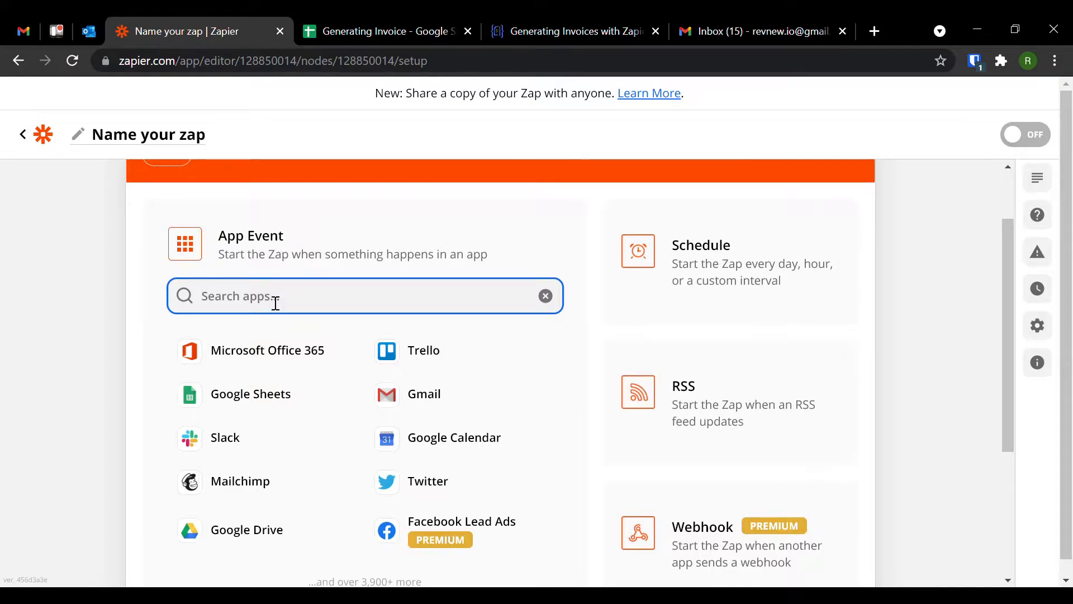
{"action": "left_click", "coordinate": [257, 400]}
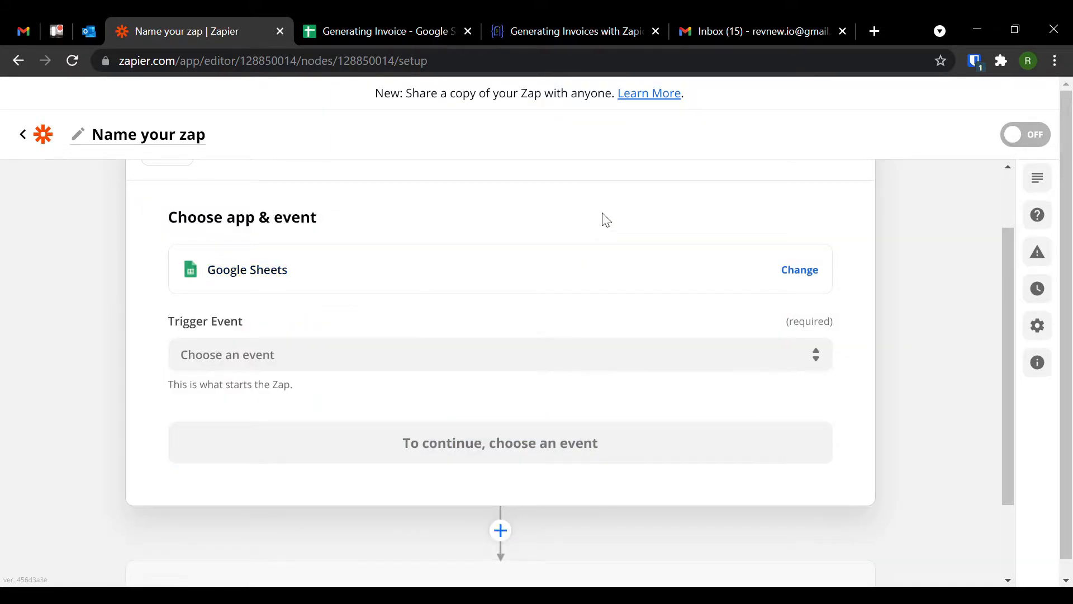
{"action": "left_click", "coordinate": [285, 362]}
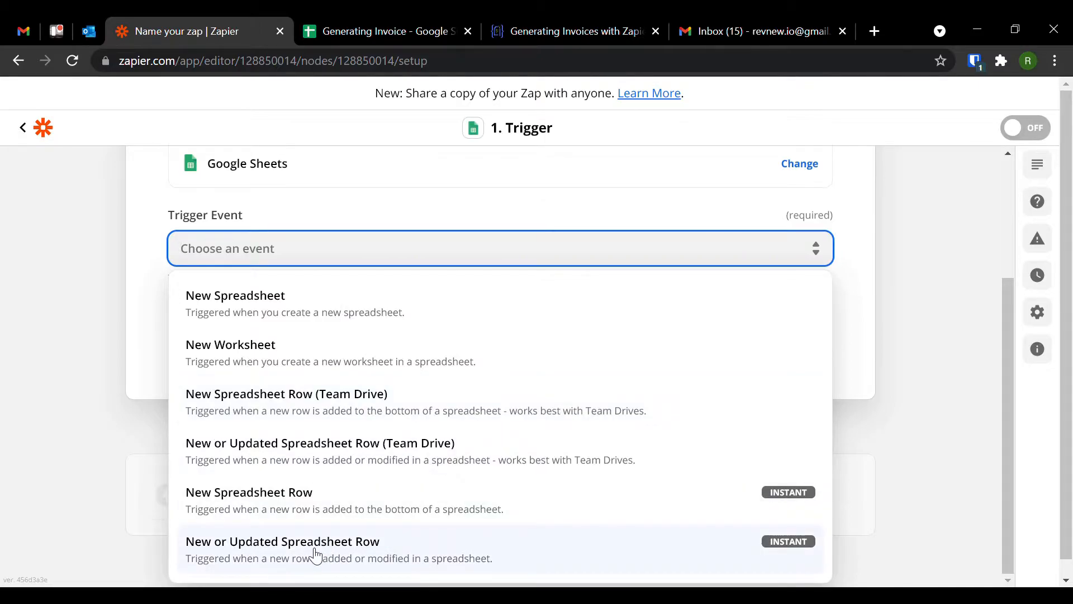
{"action": "left_click", "coordinate": [331, 554]}
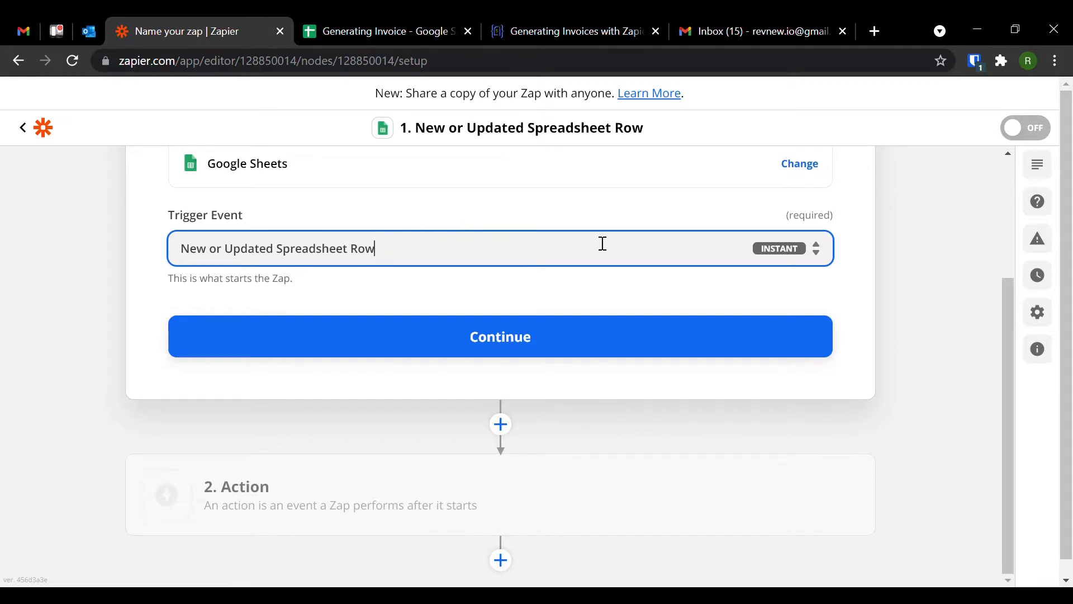
{"action": "left_click", "coordinate": [505, 341]}
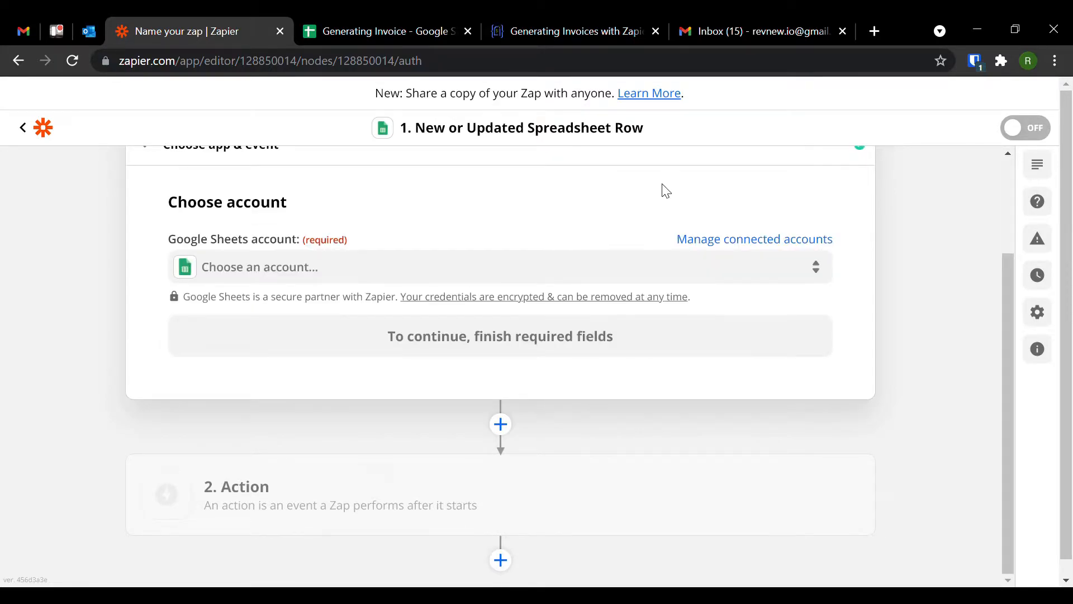
- Choose the already connected Google Sheets account for the trigger and continue to the trigger setup
{"action": "left_click", "coordinate": [319, 269]}
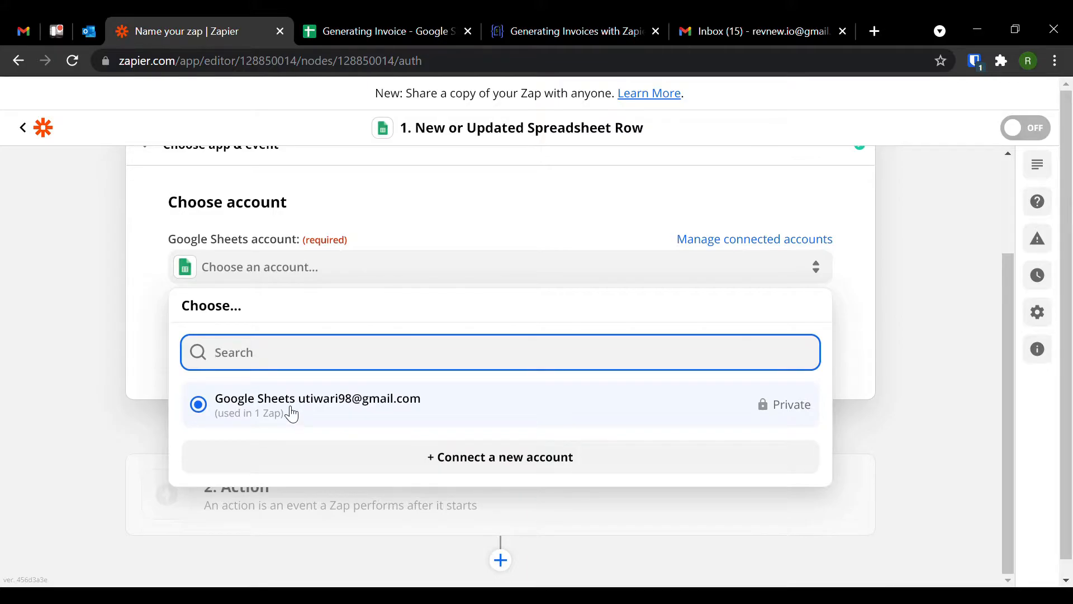
{"action": "left_click", "coordinate": [292, 414]}
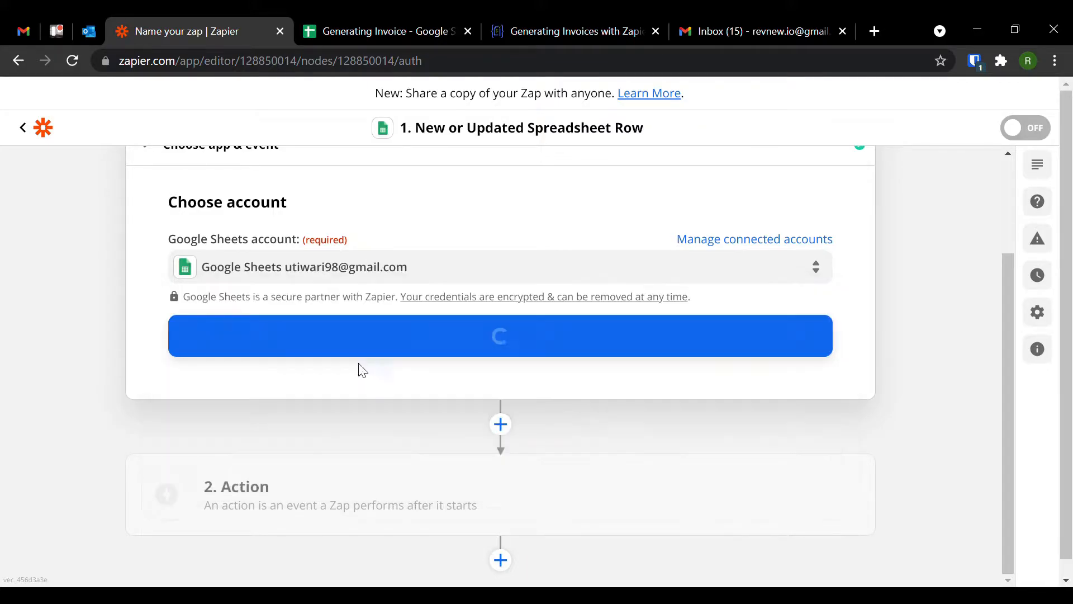
{"action": "left_click", "coordinate": [510, 341]}
- Set the trigger's spreadsheet to Generating Invoice and its worksheet to Form responses 1
{"action": "scroll", "coordinate": [923, 337], "scroll_direction": "down", "scroll_amount": 2}
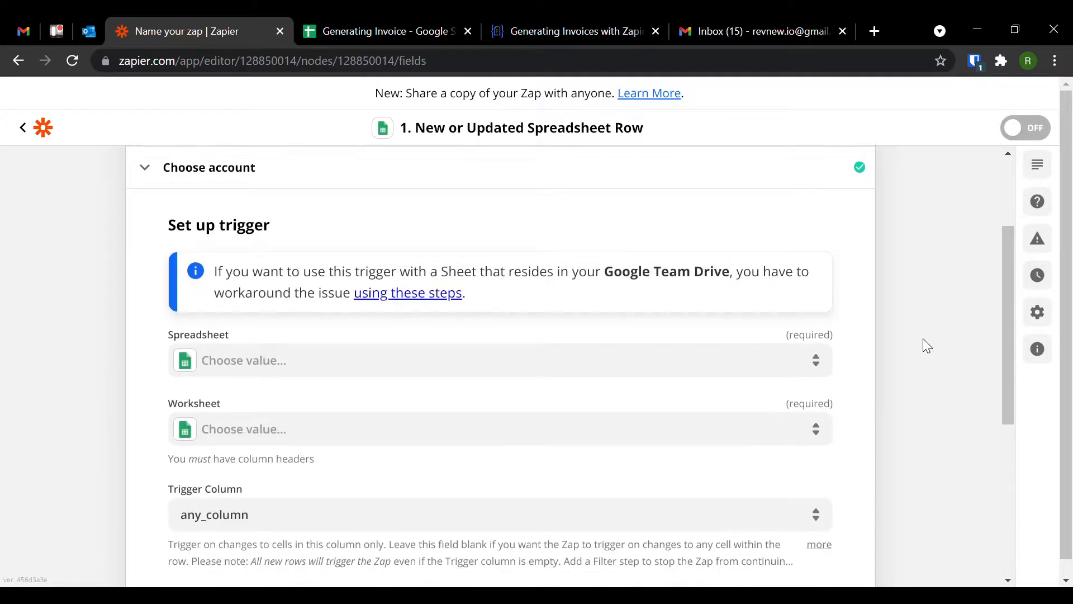
{"action": "left_click", "coordinate": [275, 223]}
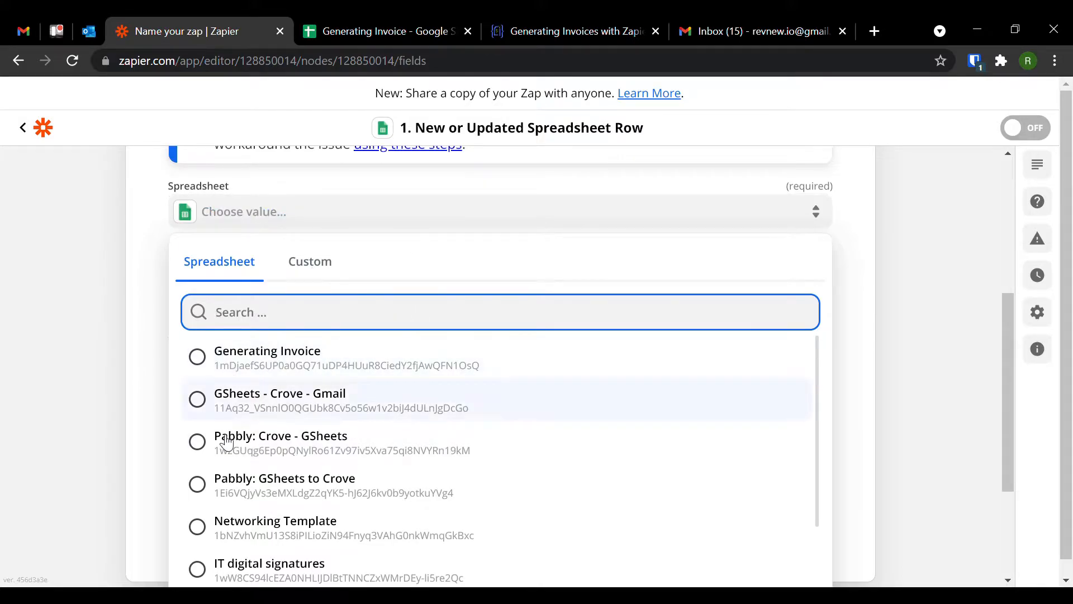
{"action": "left_click", "coordinate": [222, 366]}
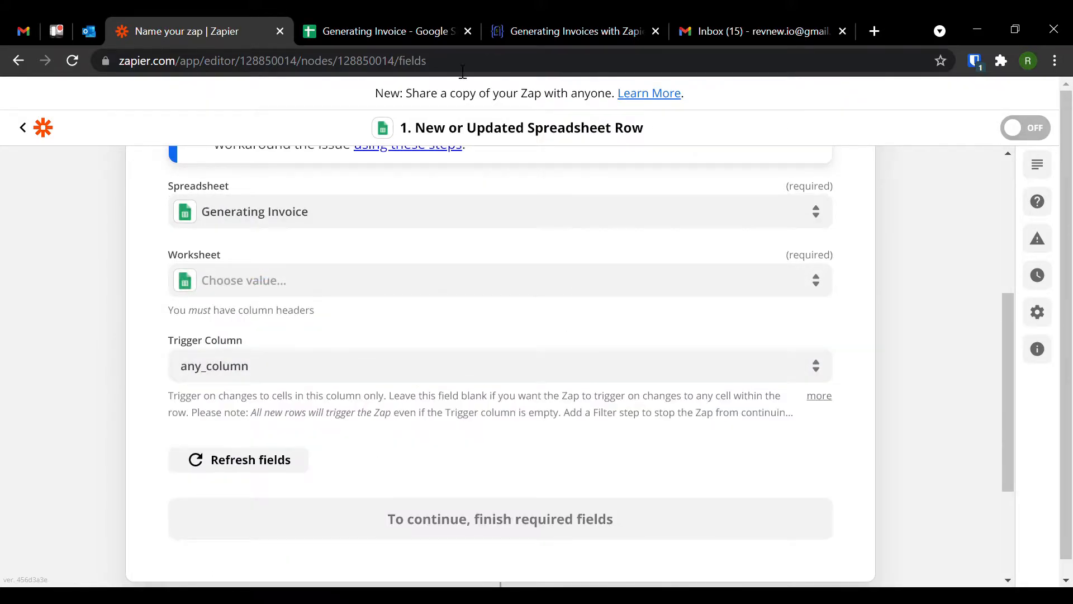
{"action": "left_click", "coordinate": [425, 18]}
{"action": "left_click", "coordinate": [194, 20]}
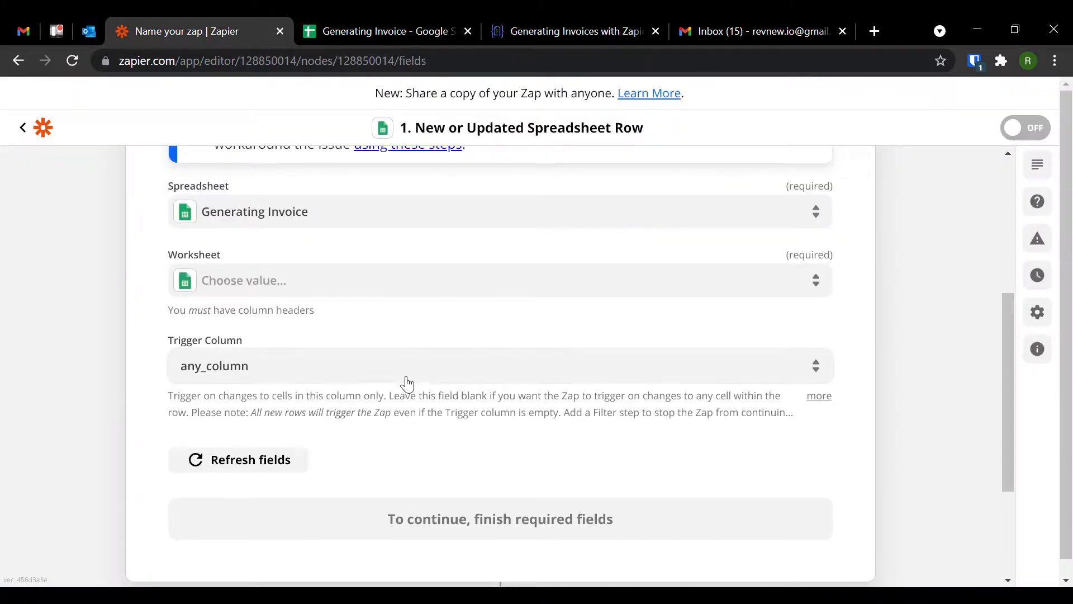
{"action": "left_click", "coordinate": [282, 287]}
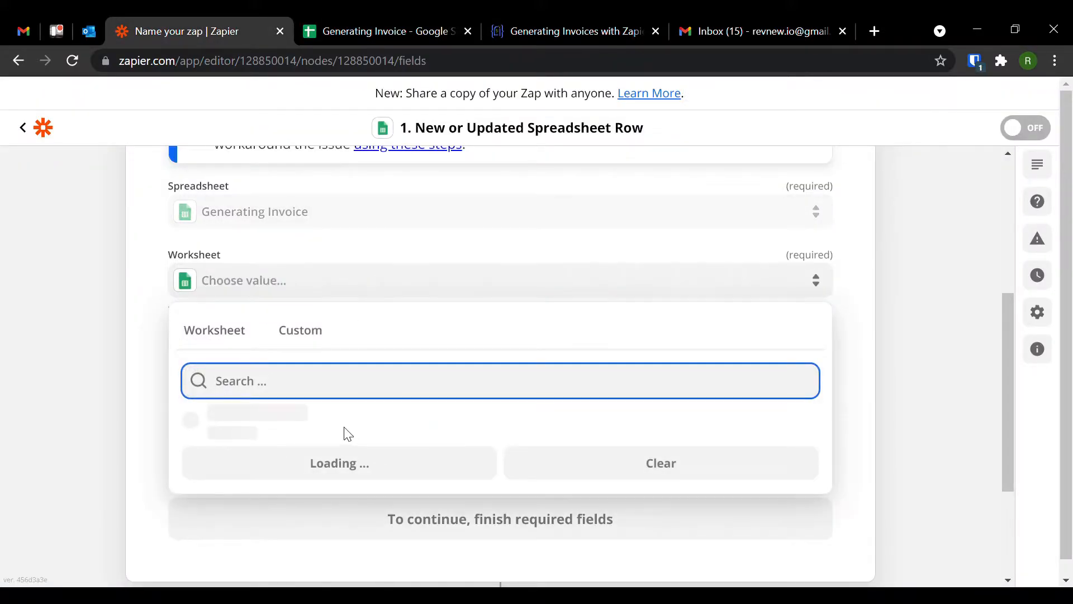
{"action": "left_click", "coordinate": [280, 431]}
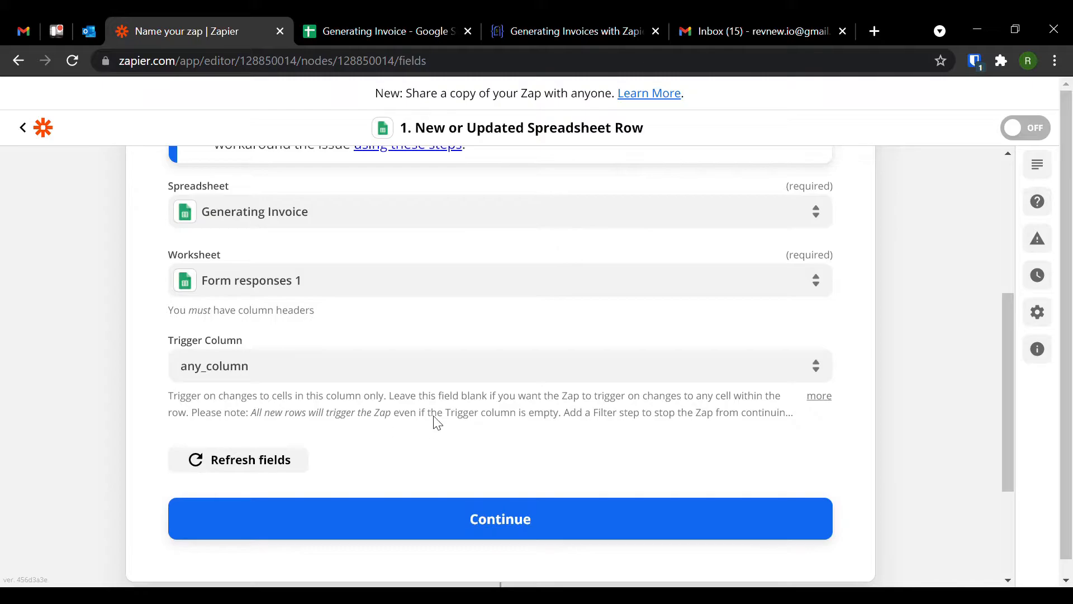
- Check the response sheet's columns, set the trigger column to Total Price, and continue to the trigger test
{"action": "left_click", "coordinate": [529, 28]}
{"action": "left_click", "coordinate": [364, 31]}
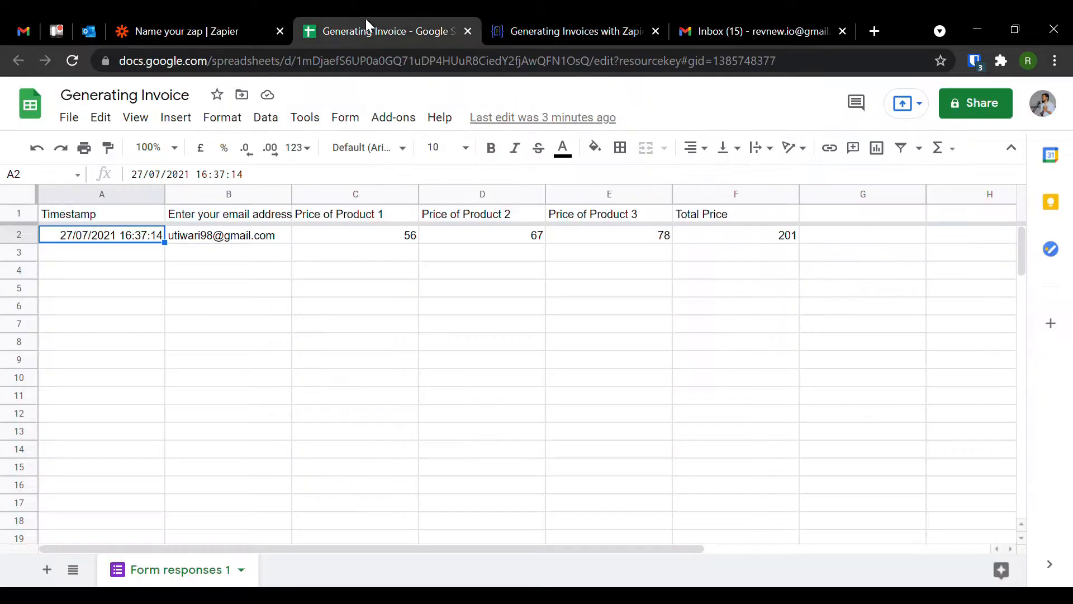
{"action": "left_click", "coordinate": [229, 25]}
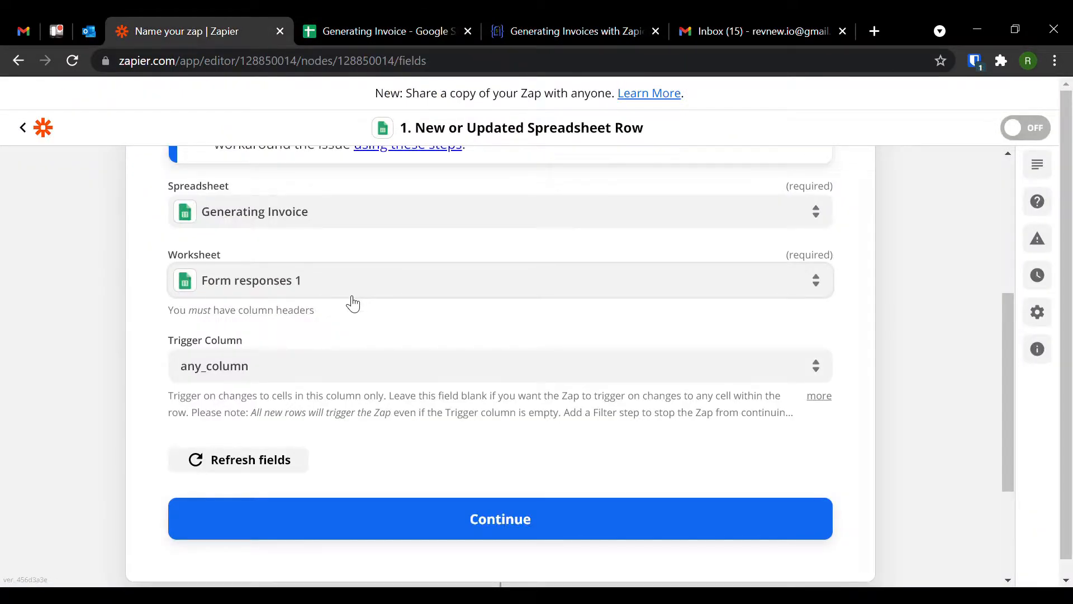
{"action": "scroll", "coordinate": [298, 322], "scroll_direction": "down", "scroll_amount": 1}
{"action": "scroll", "coordinate": [298, 322], "scroll_direction": "down", "scroll_amount": 1}
{"action": "left_click", "coordinate": [263, 291]}
{"action": "left_click", "coordinate": [232, 285]}
{"action": "left_click_drag", "start_coordinate": [283, 294], "coordinate": [178, 282]}
{"action": "key", "text": "BackSpace"}
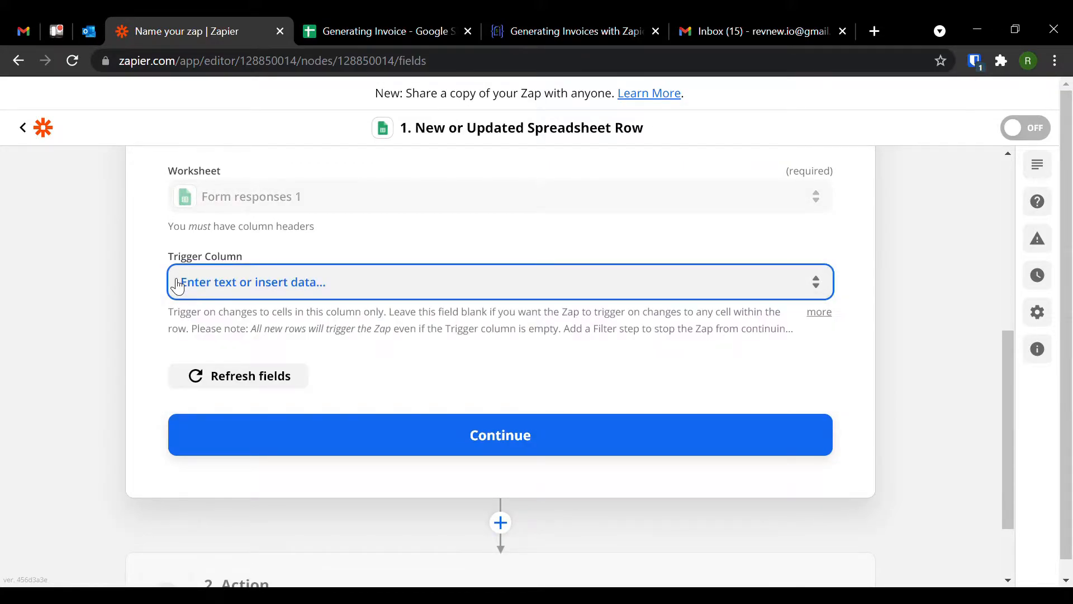
{"action": "left_click", "coordinate": [192, 283]}
{"action": "left_click", "coordinate": [243, 335]}
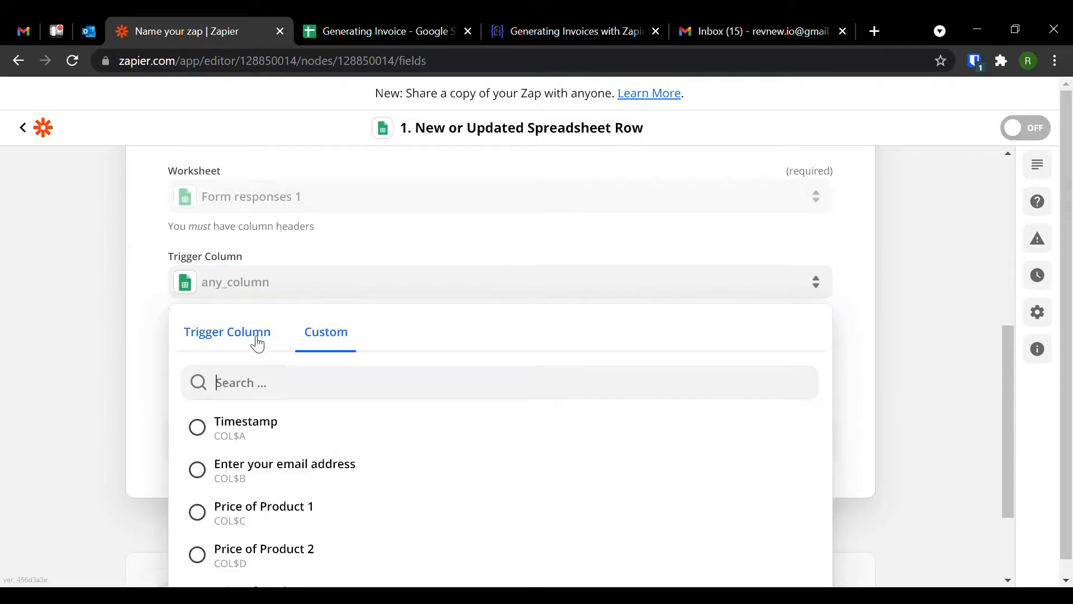
{"action": "scroll", "coordinate": [292, 545], "scroll_direction": "down", "scroll_amount": 2}
{"action": "left_click", "coordinate": [201, 512]}
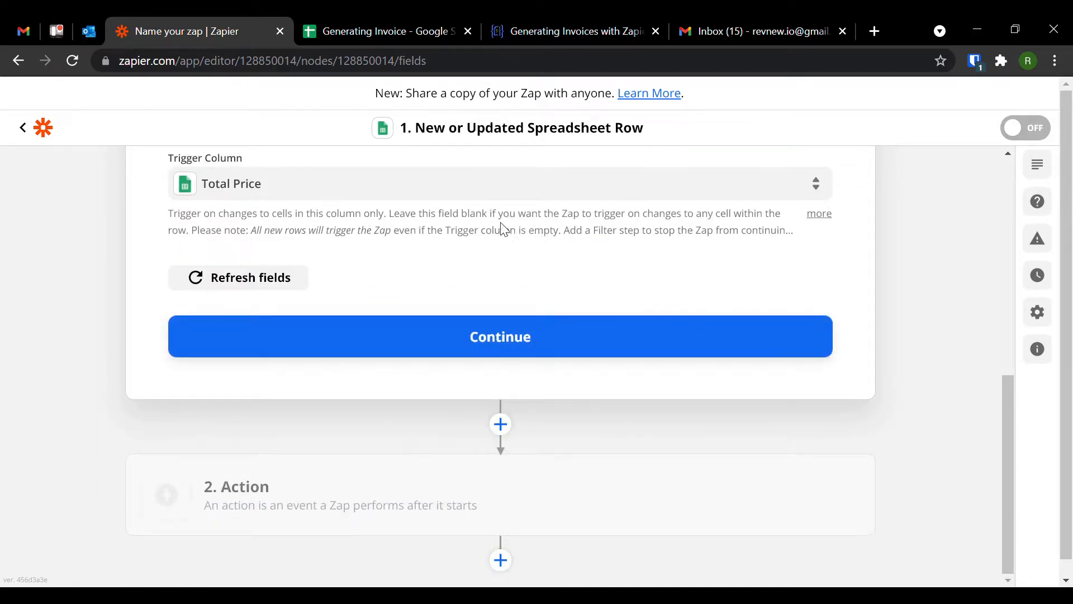
{"action": "left_click", "coordinate": [491, 337]}
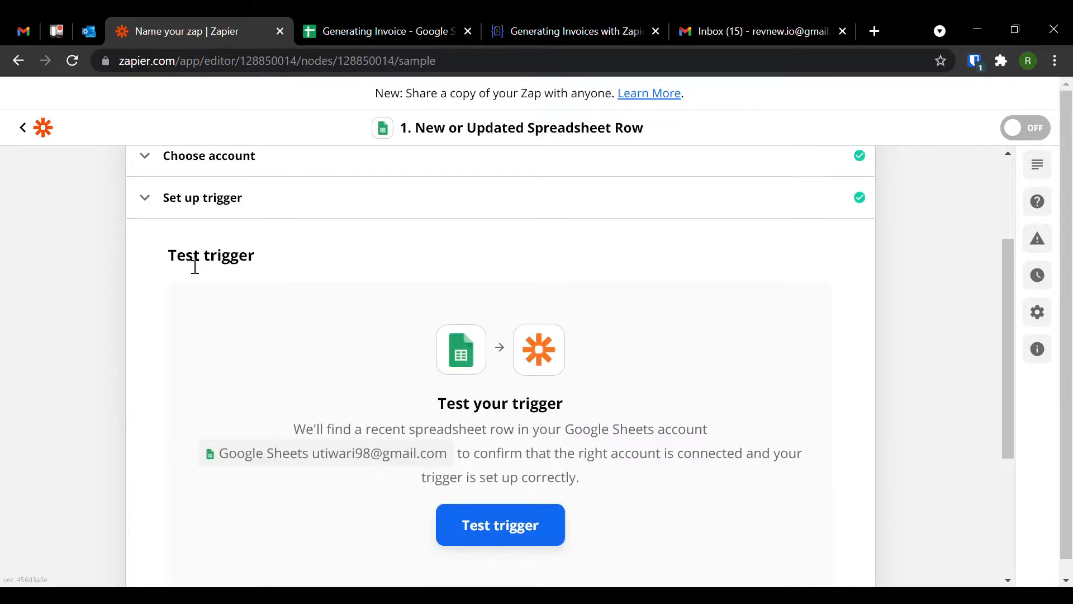
- Switch to the Generating Invoice spreadsheet and inspect the formula in the Total Price cell F2
{"action": "scroll", "coordinate": [428, 291], "scroll_direction": "down", "scroll_amount": 1}
{"action": "scroll", "coordinate": [428, 291], "scroll_direction": "up", "scroll_amount": 1}
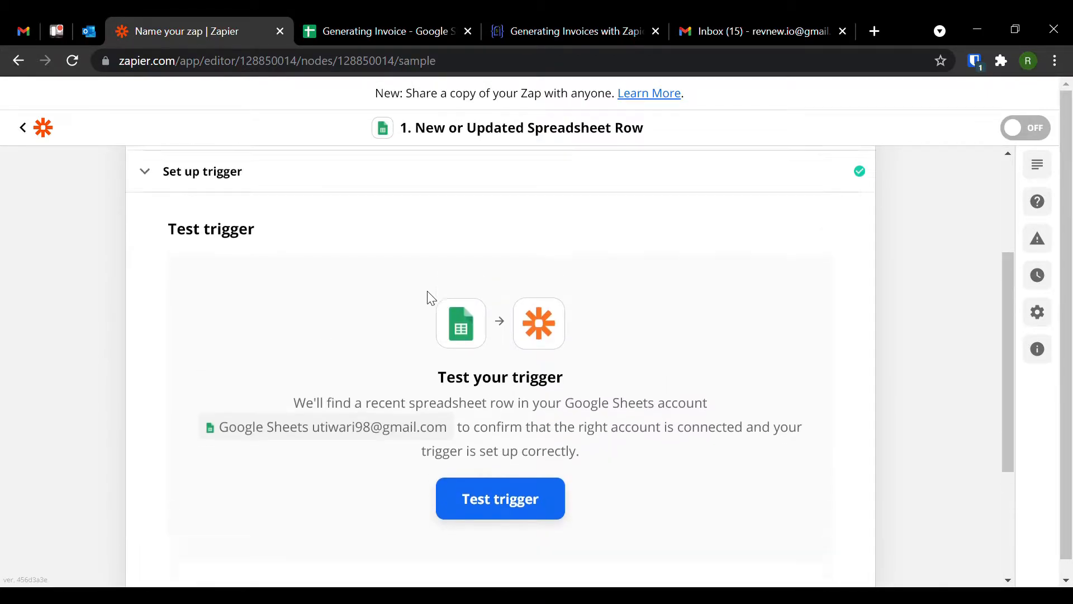
{"action": "left_click", "coordinate": [625, 20]}
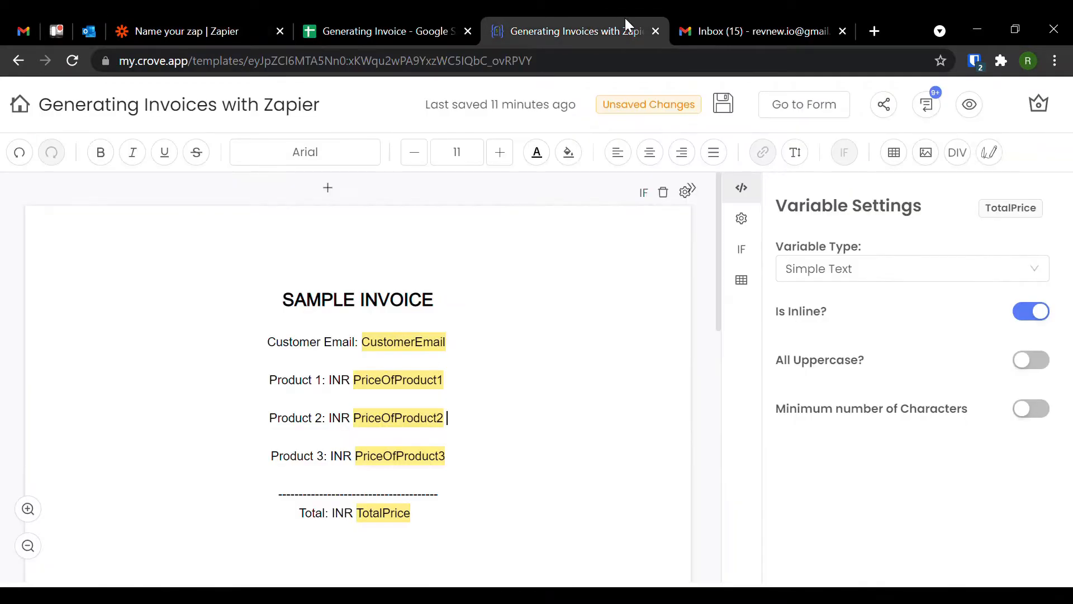
{"action": "left_click", "coordinate": [357, 20]}
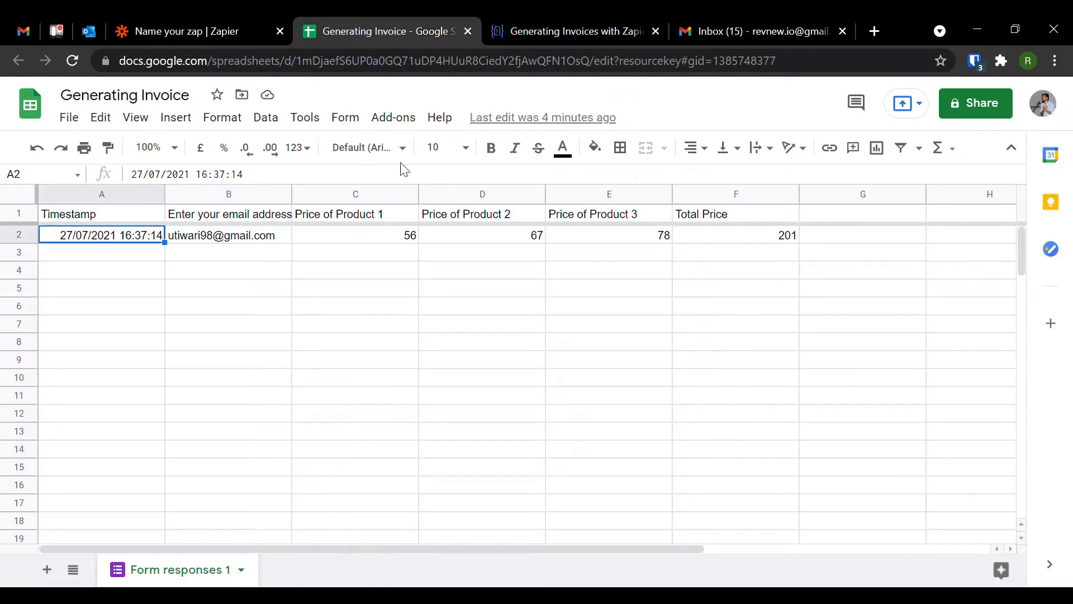
{"action": "left_click", "coordinate": [756, 242]}
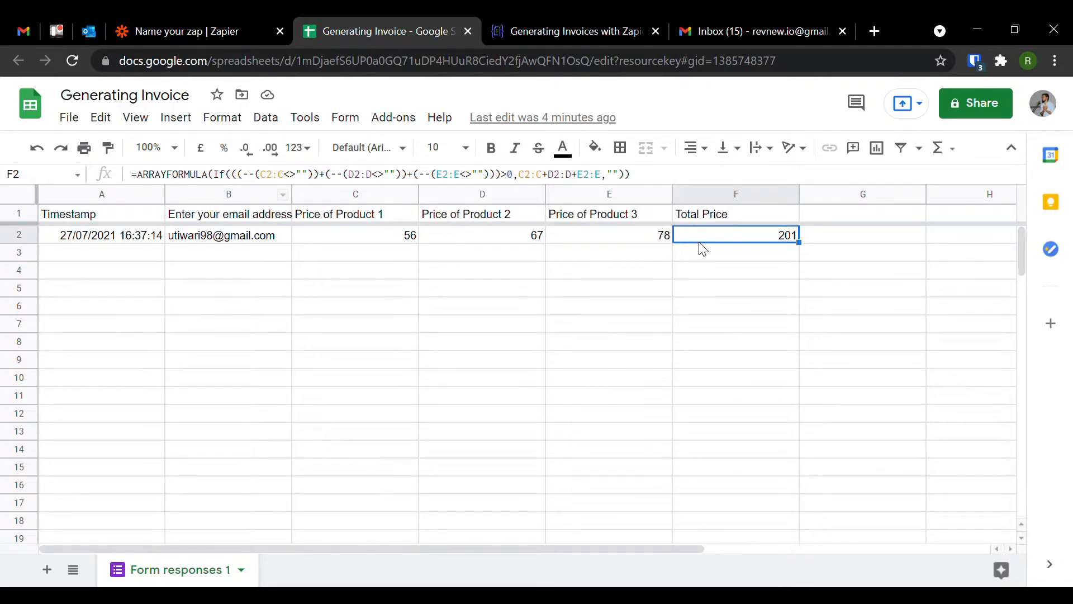
- Highlight the whole response row from Timestamp through Total Price, cells A2:F2
{"action": "left_click", "coordinate": [105, 241]}
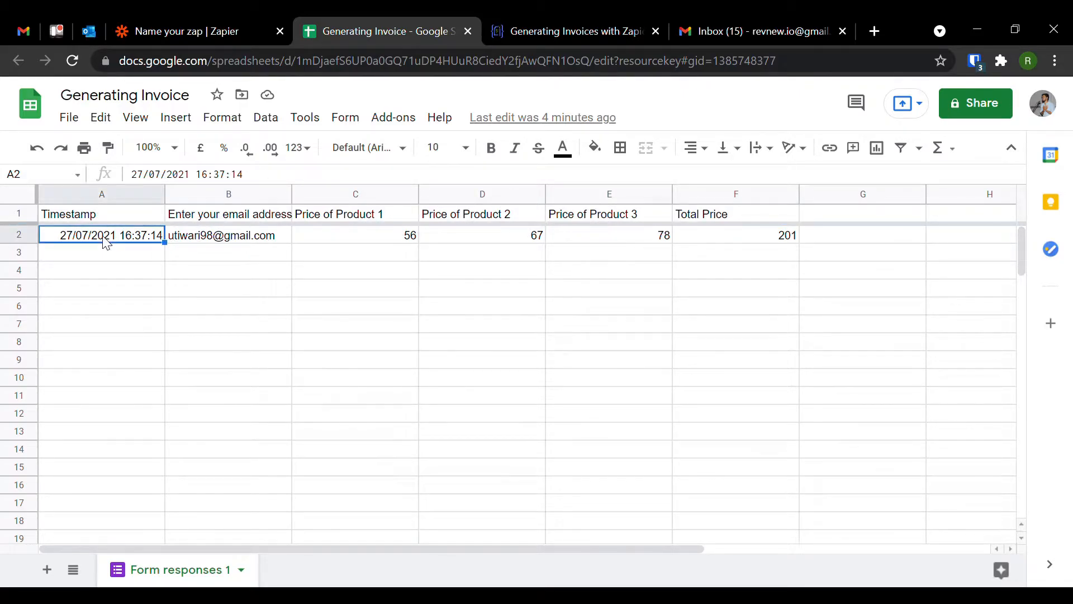
{"action": "key", "text": "shift+Right"}
{"action": "key", "text": "shift+Right"}
{"action": "key", "text": "shift+Right"}
{"action": "key", "text": "shift+Right"}
{"action": "key", "text": "shift+Right"}
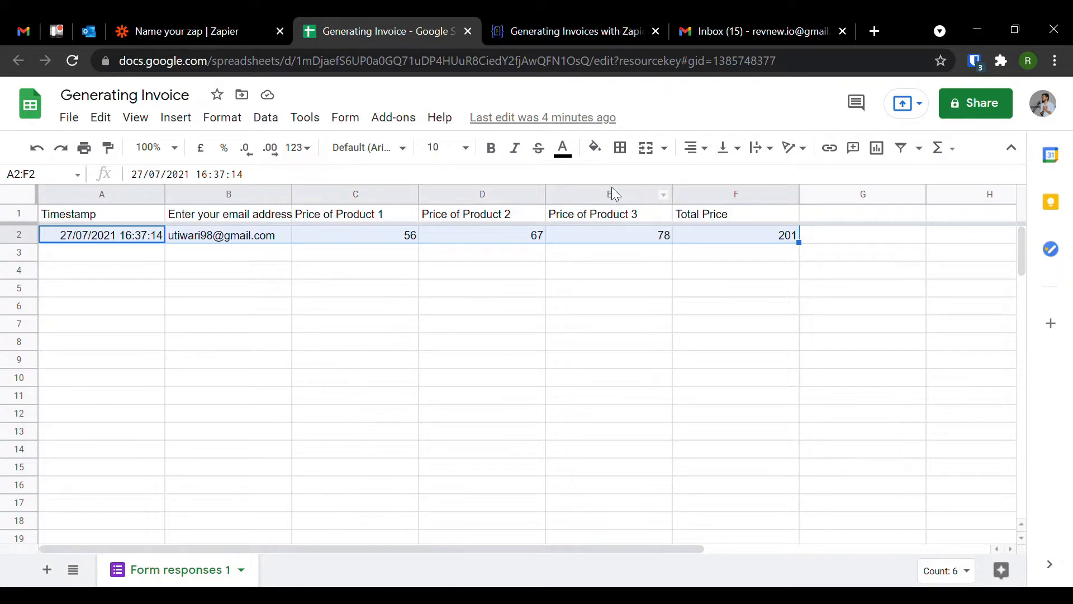
- Highlight only the response cells from Timestamp through Price of Product 3, range A2:E2
{"action": "left_click", "coordinate": [610, 235]}
{"action": "left_click", "coordinate": [116, 233]}
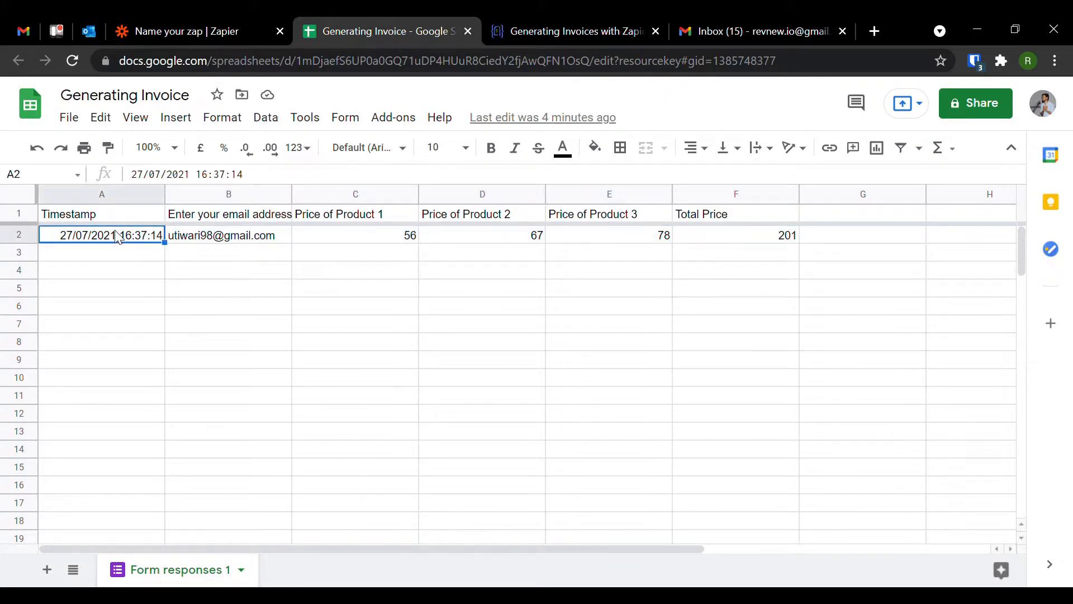
{"action": "key", "text": "shift+Right"}
{"action": "key", "text": "shift+Right"}
{"action": "key", "text": "shift+Right"}
{"action": "key", "text": "shift+Right"}
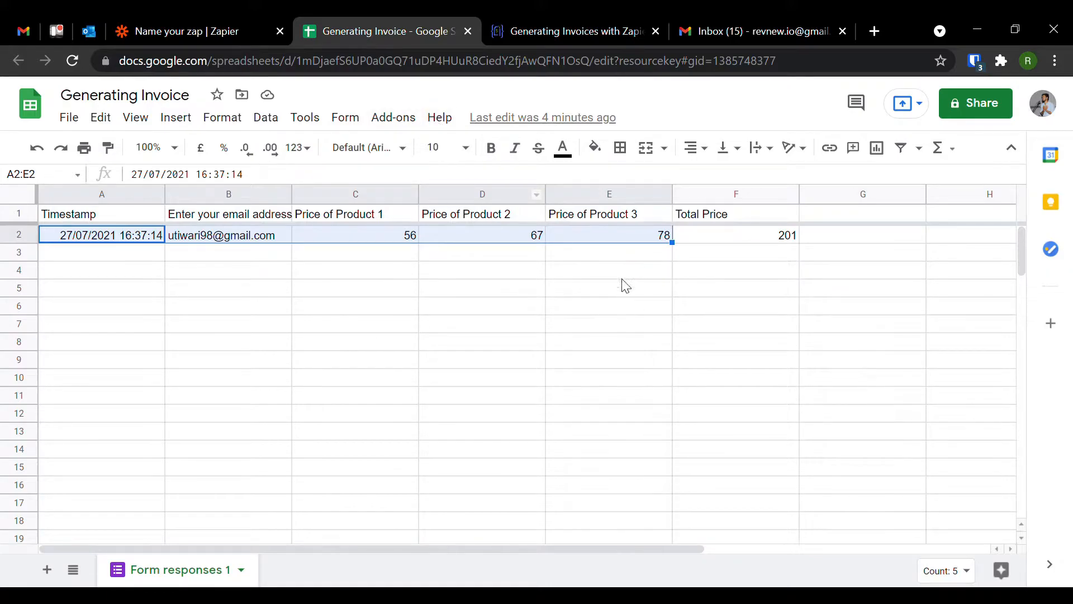
- Inspect the Total Price formula in cell F2 of the sheet, and view the Generating Invoices with Zapier template in Crove
{"action": "left_click", "coordinate": [715, 259]}
{"action": "key", "text": "Up"}
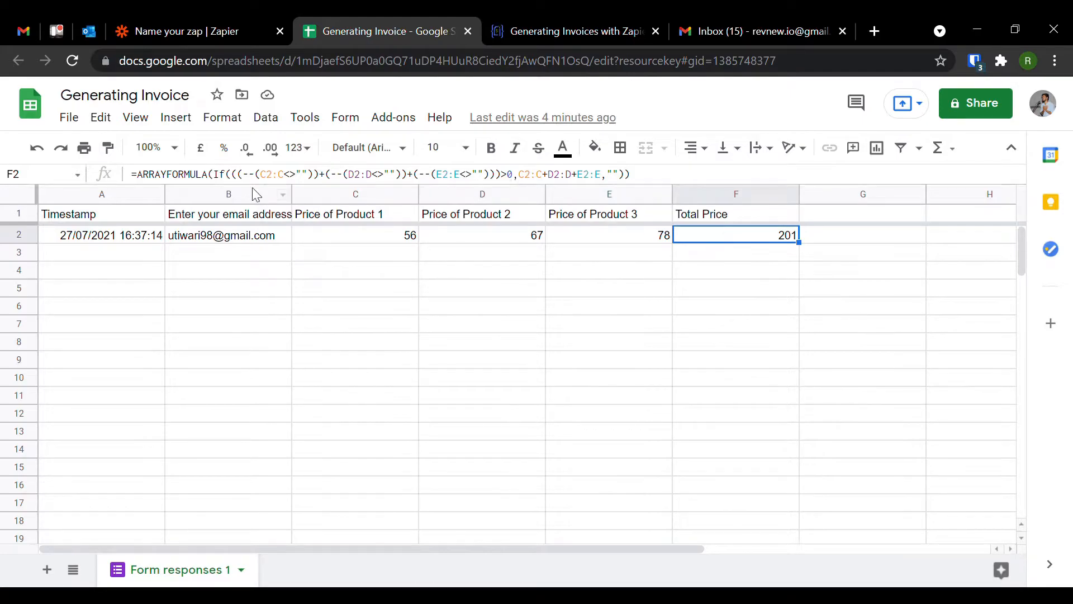
{"action": "left_click", "coordinate": [548, 20]}
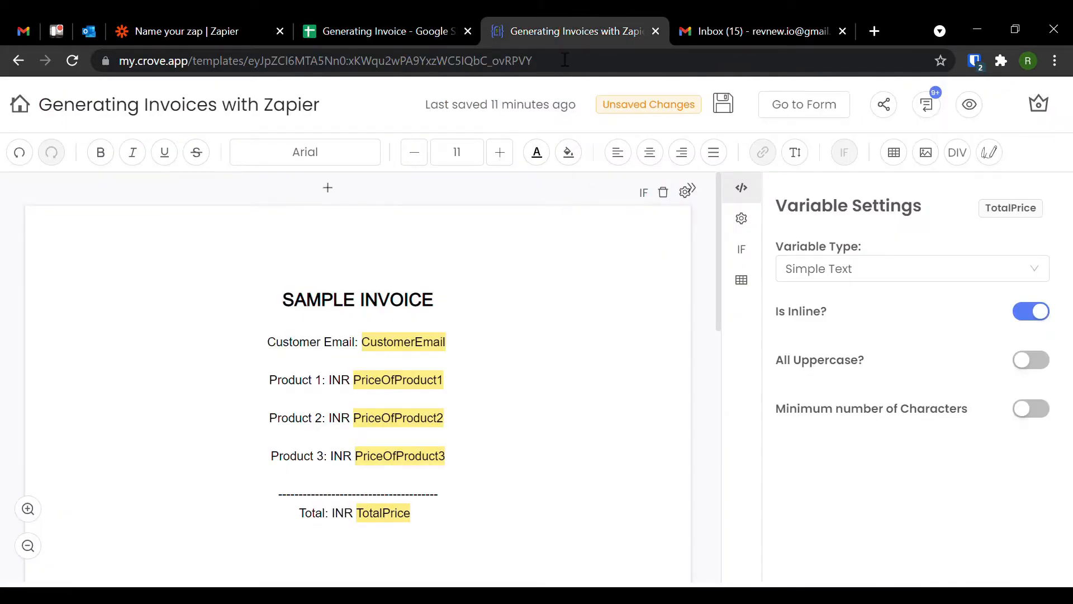
- Return to Zapier, test the spreadsheet-row trigger, review the sample row's columns, and continue to the action setup
{"action": "left_click", "coordinate": [267, 23]}
{"action": "scroll", "coordinate": [307, 222], "scroll_direction": "down", "scroll_amount": 2}
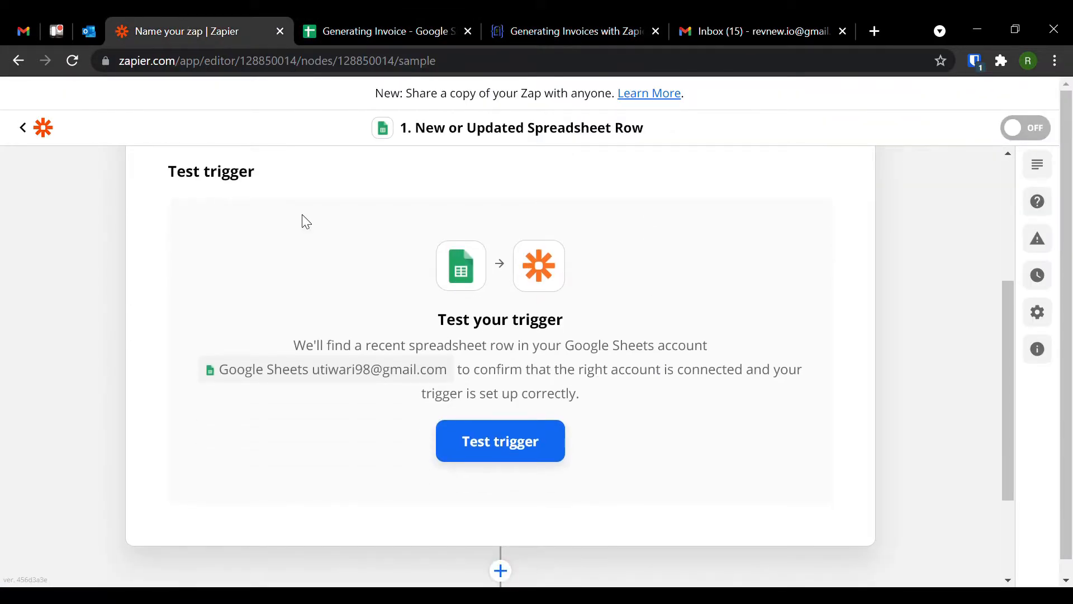
{"action": "left_click", "coordinate": [510, 443]}
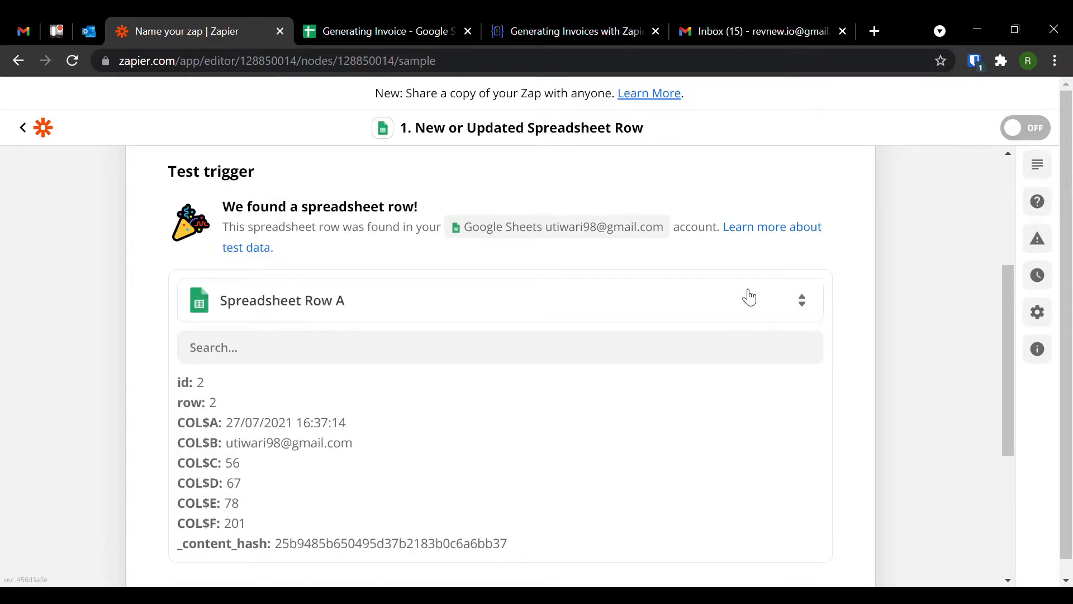
{"action": "scroll", "coordinate": [605, 285], "scroll_direction": "down", "scroll_amount": 1}
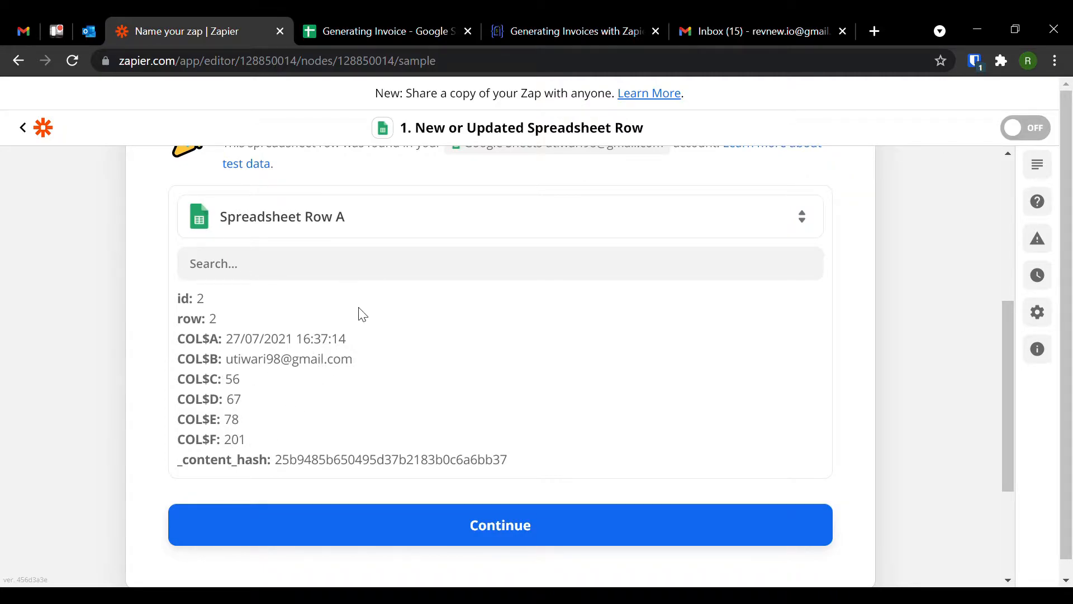
{"action": "scroll", "coordinate": [363, 313], "scroll_direction": "up", "scroll_amount": 1}
{"action": "scroll", "coordinate": [472, 266], "scroll_direction": "down", "scroll_amount": 1}
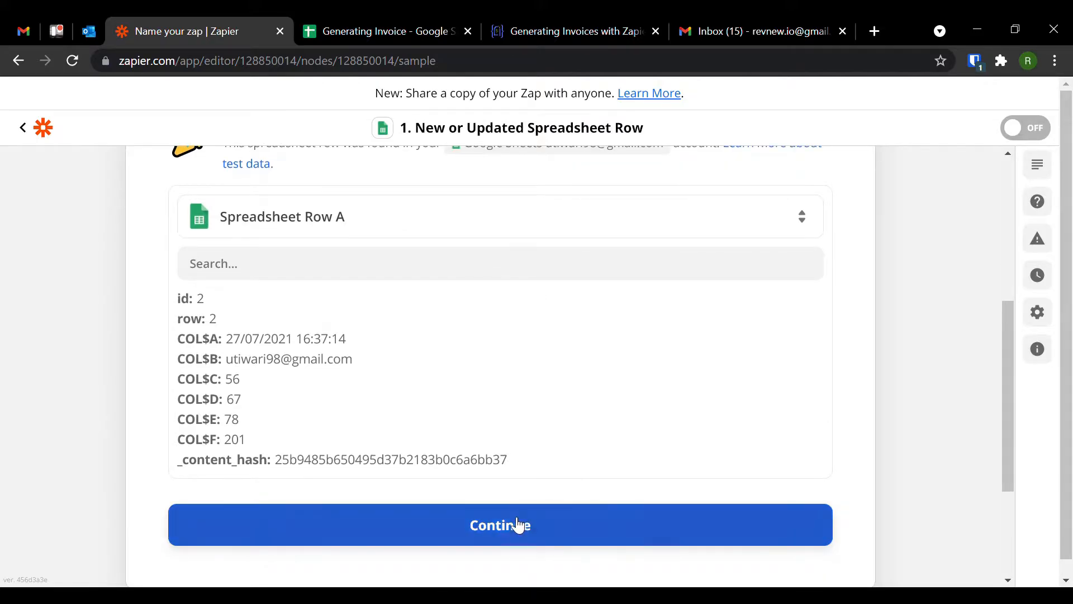
{"action": "left_click", "coordinate": [499, 526]}
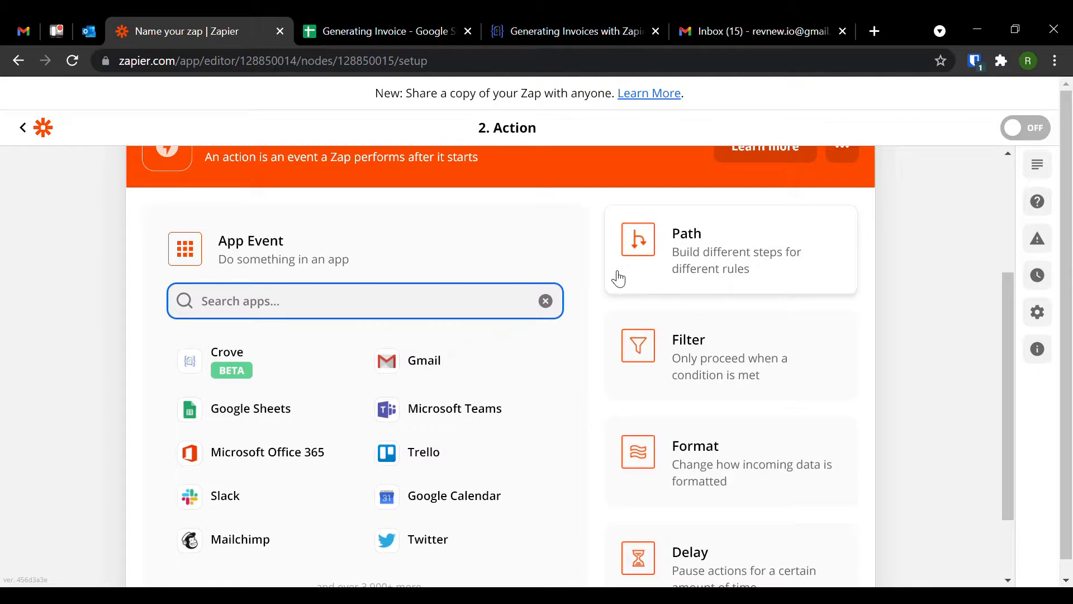
- Choose Crove as the action app with Generate Document as its event, and continue to the account selection
{"action": "left_click", "coordinate": [252, 373]}
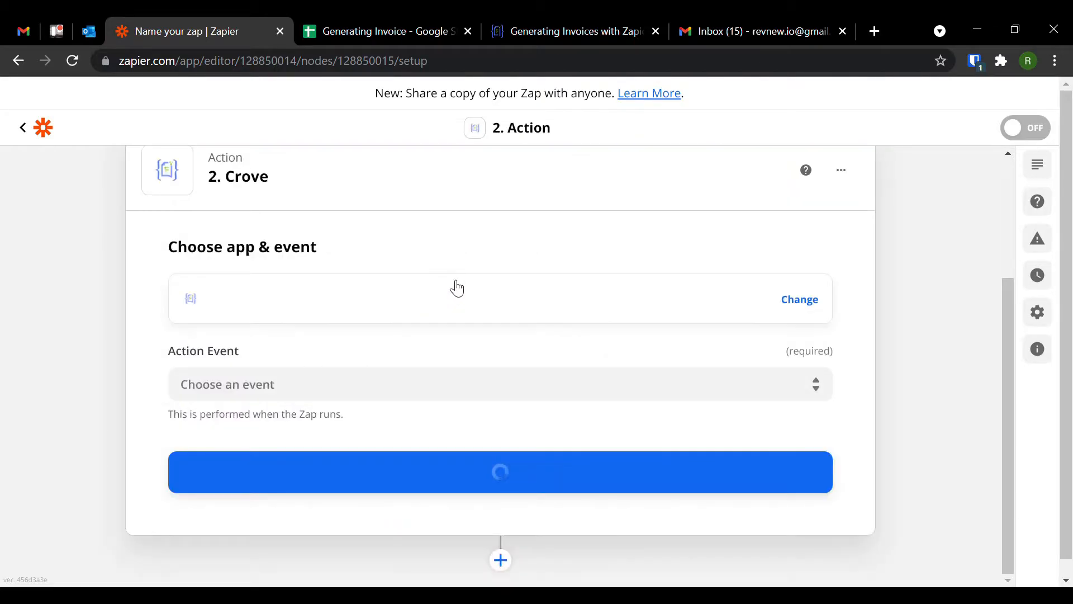
{"action": "left_click", "coordinate": [378, 386]}
{"action": "left_click", "coordinate": [319, 467]}
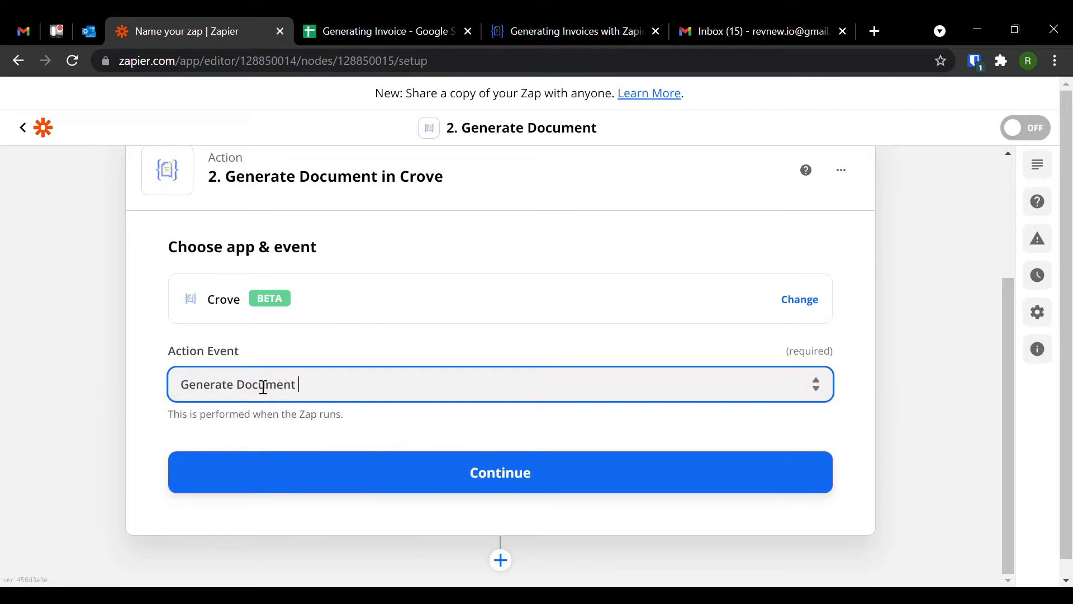
{"action": "scroll", "coordinate": [264, 386], "scroll_direction": "down", "scroll_amount": 1}
{"action": "left_click", "coordinate": [218, 401]}
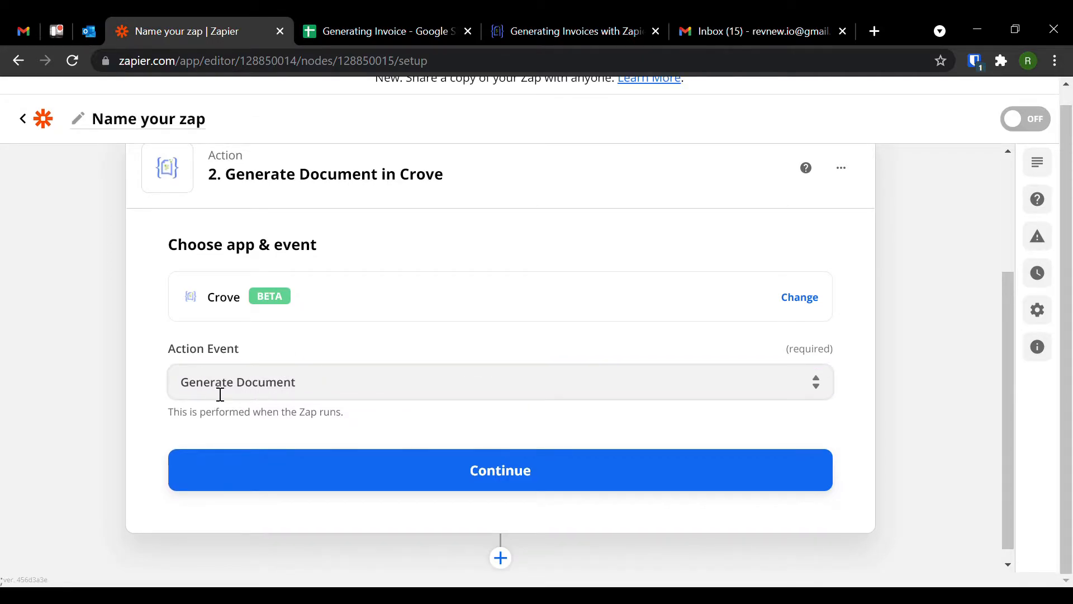
{"action": "left_click", "coordinate": [477, 482]}
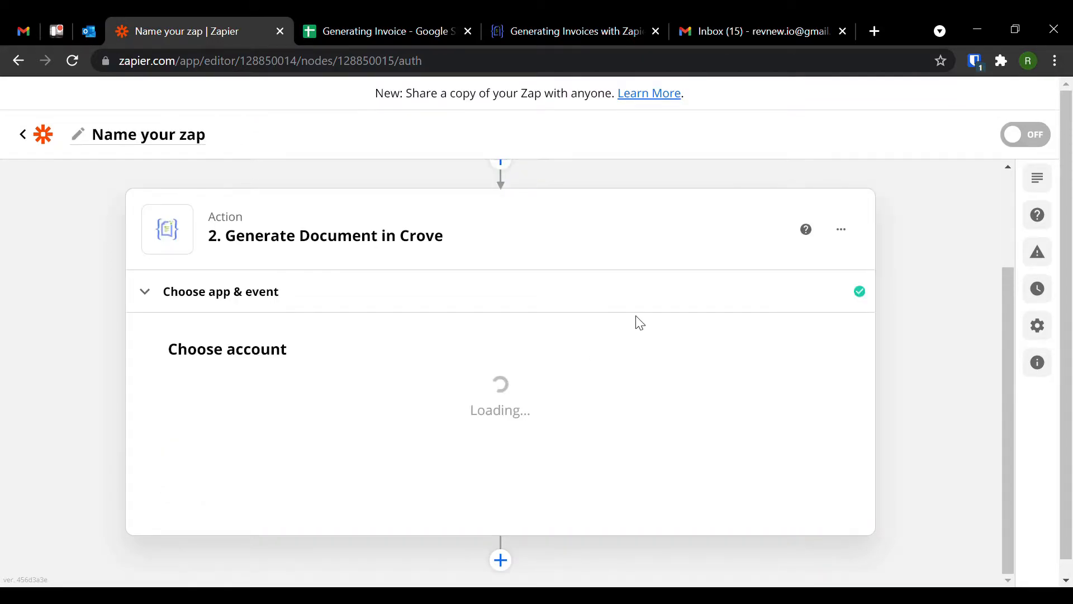
- Use the connected Crove (1.0.1) account for the action and continue to its field setup
{"action": "left_click", "coordinate": [318, 405]}
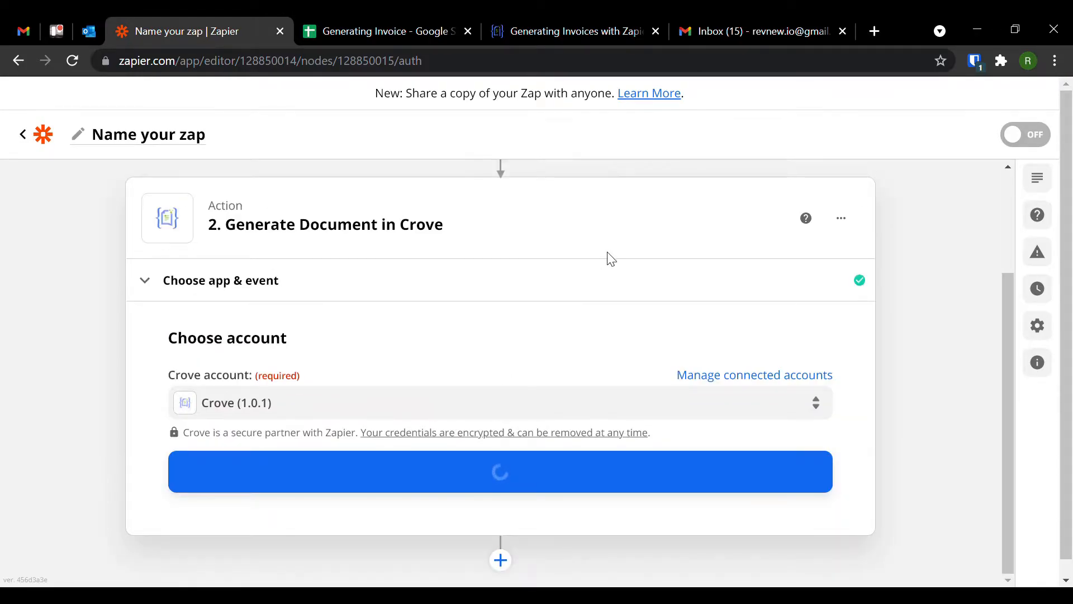
{"action": "scroll", "coordinate": [610, 254], "scroll_direction": "down", "scroll_amount": 1}
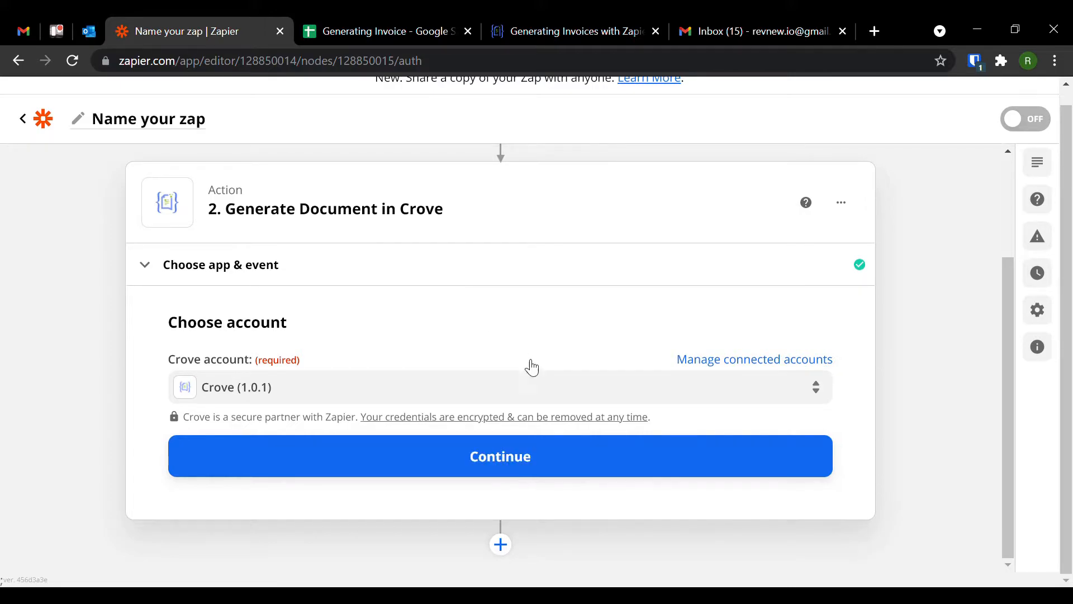
{"action": "left_click", "coordinate": [498, 463]}
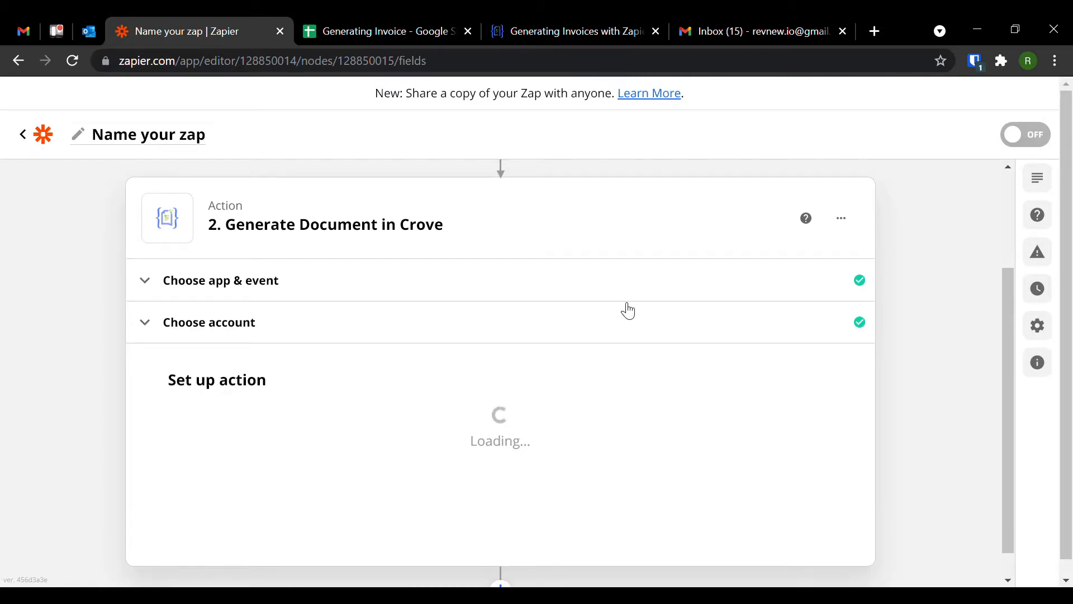
- Check the invoice template's name in Crove, and set the action's Template ID to Generating Invoices with Zapier
{"action": "scroll", "coordinate": [501, 309], "scroll_direction": "down", "scroll_amount": 3}
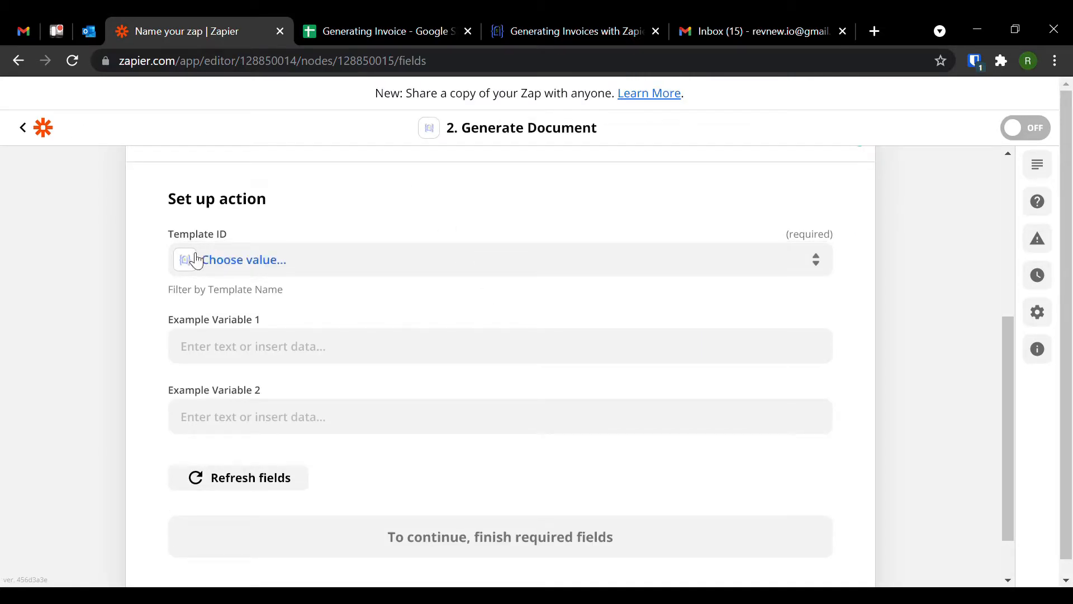
{"action": "left_click", "coordinate": [571, 22]}
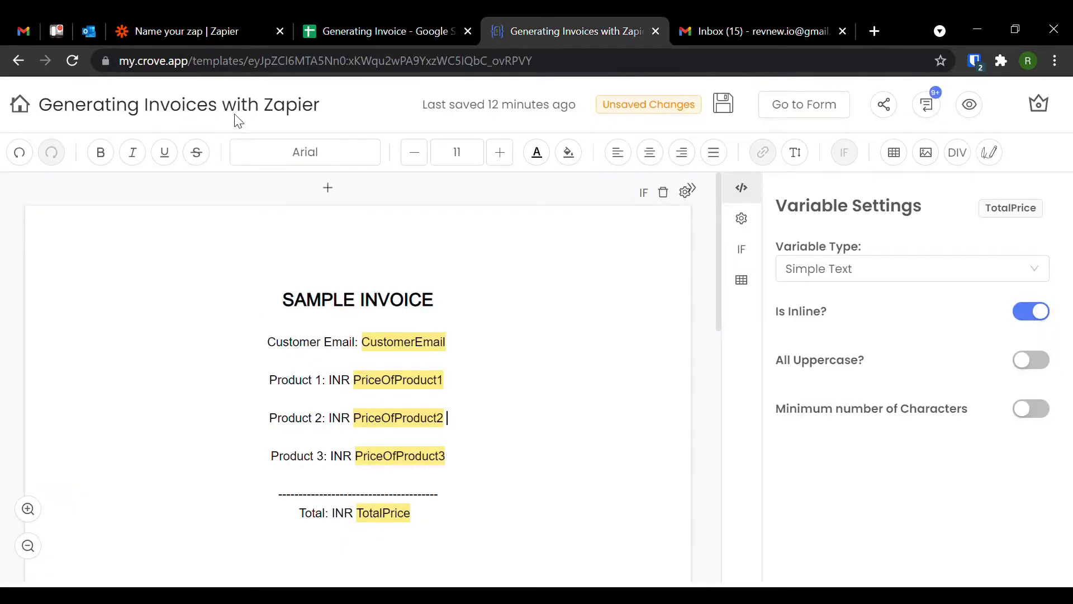
{"action": "left_click", "coordinate": [361, 17]}
{"action": "left_click", "coordinate": [185, 17]}
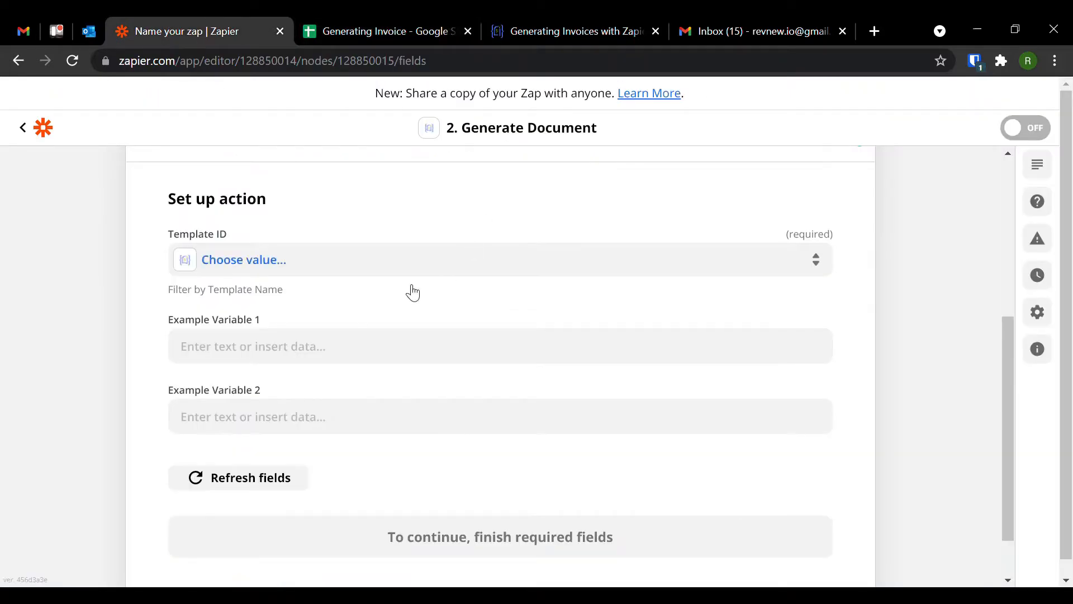
{"action": "left_click", "coordinate": [263, 268]}
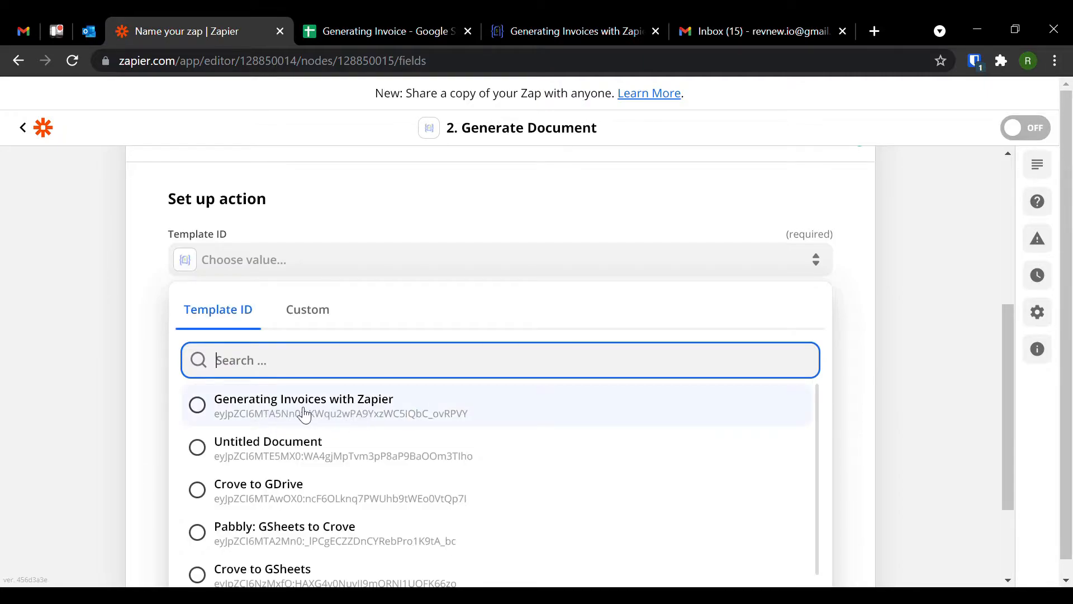
{"action": "left_click", "coordinate": [242, 405]}
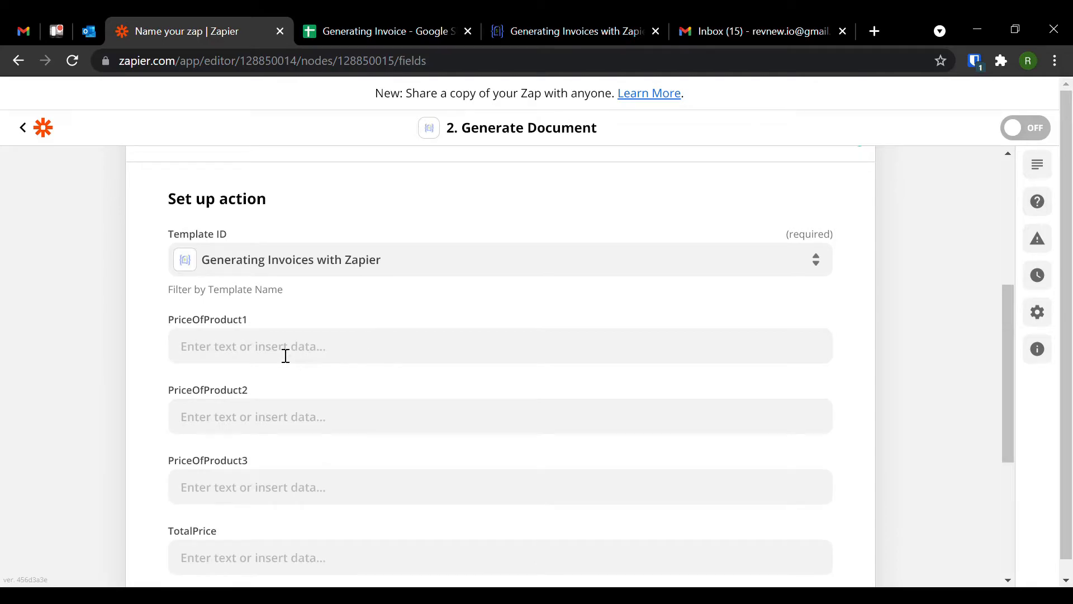
- Review the template's variable fields and map PriceOfProduct1 to only the sheet's Price of Product 1 value
{"action": "scroll", "coordinate": [458, 366], "scroll_direction": "down", "scroll_amount": 1}
{"action": "scroll", "coordinate": [253, 330], "scroll_direction": "down", "scroll_amount": 1}
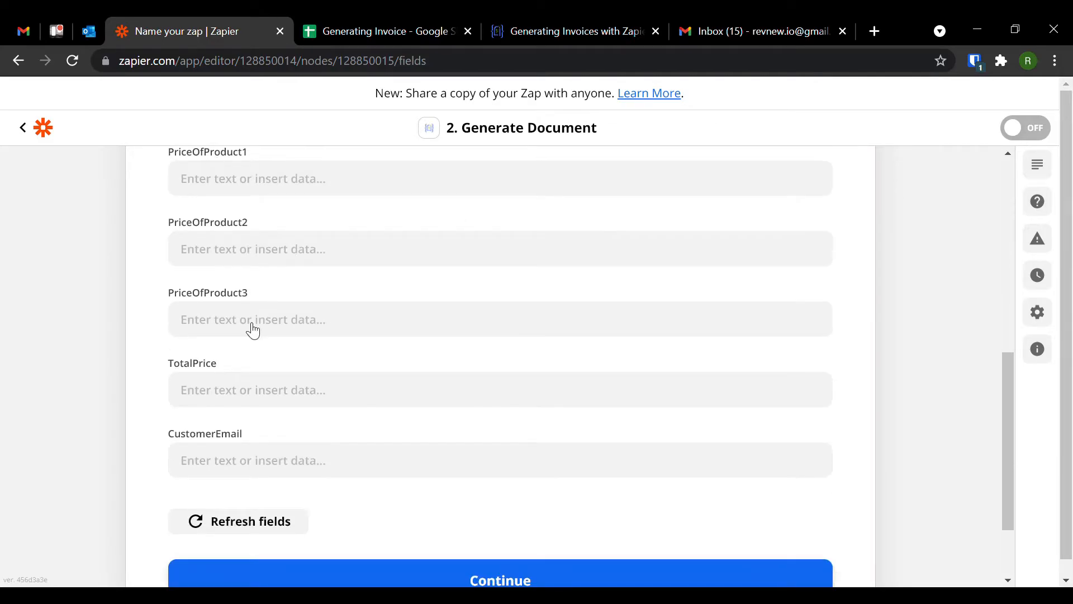
{"action": "scroll", "coordinate": [216, 253], "scroll_direction": "up", "scroll_amount": 1}
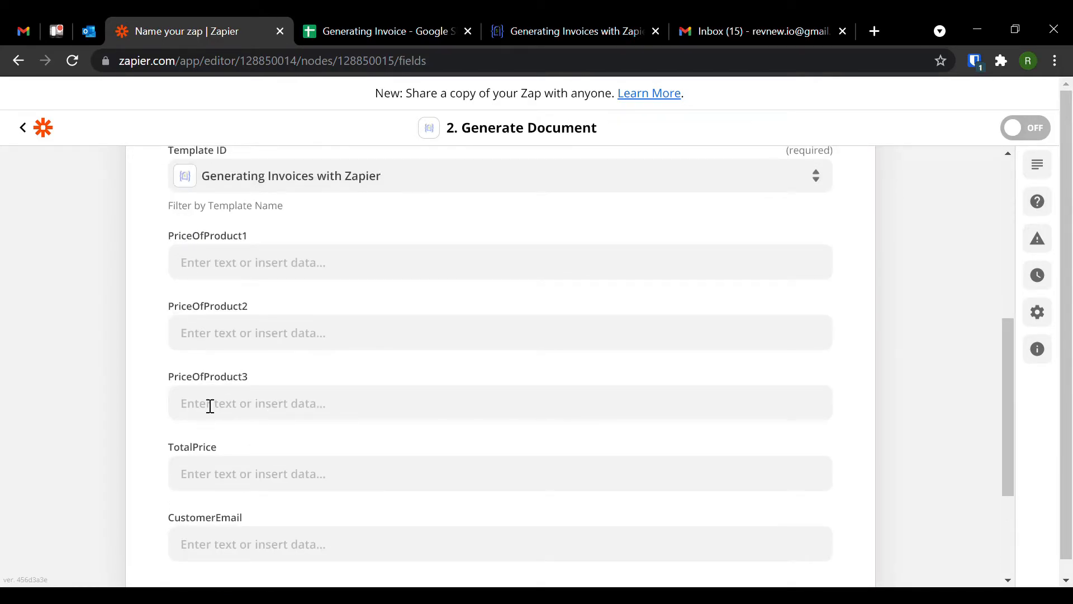
{"action": "scroll", "coordinate": [237, 508], "scroll_direction": "down", "scroll_amount": 1}
{"action": "scroll", "coordinate": [237, 422], "scroll_direction": "up", "scroll_amount": 2}
{"action": "left_click", "coordinate": [289, 364]}
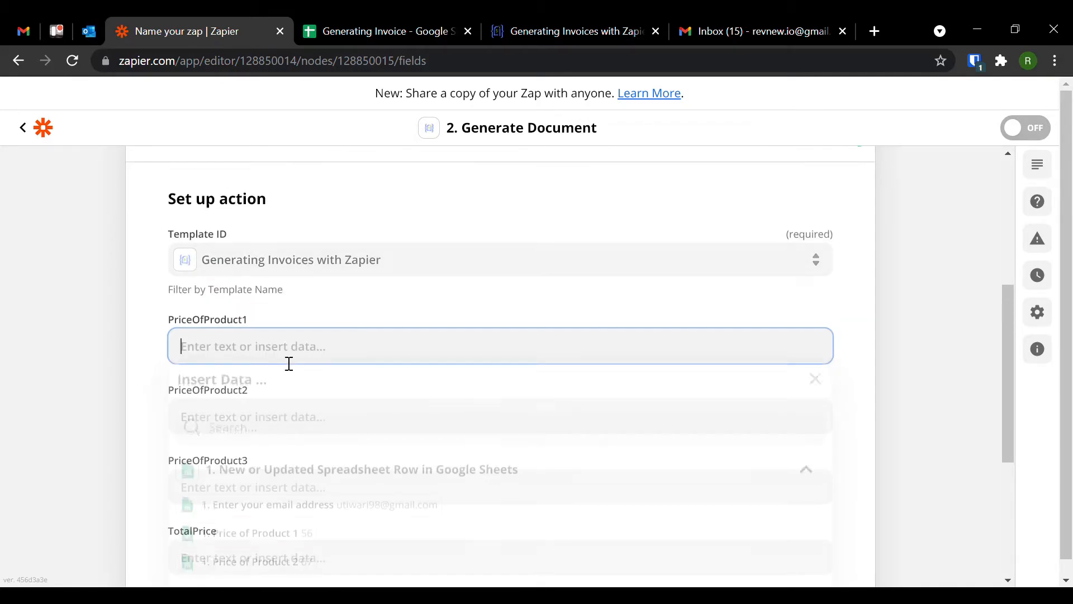
{"action": "scroll", "coordinate": [311, 359], "scroll_direction": "down", "scroll_amount": 2}
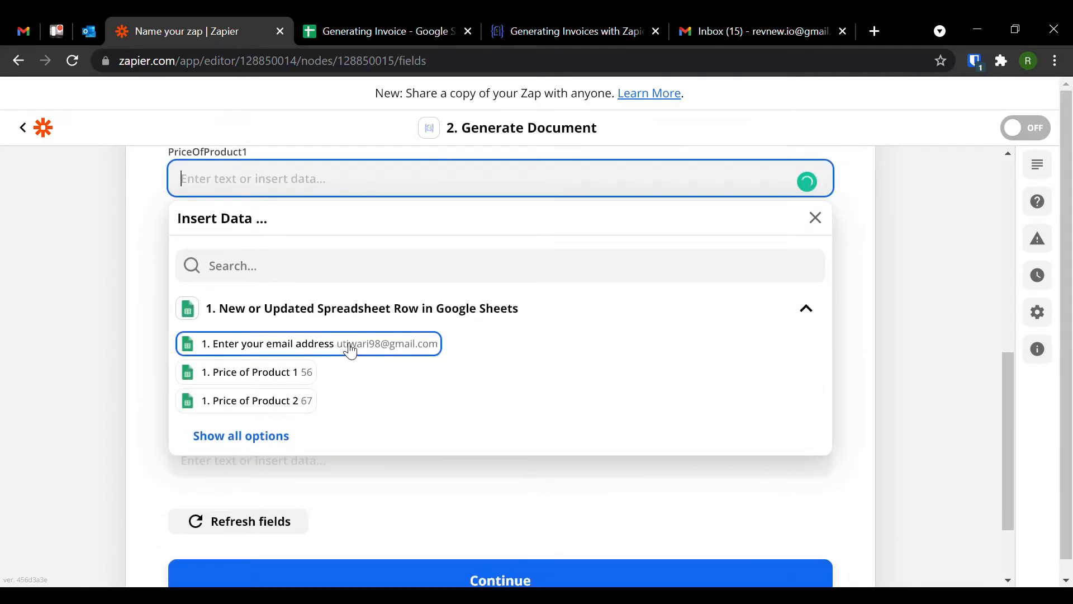
{"action": "left_click", "coordinate": [351, 349]}
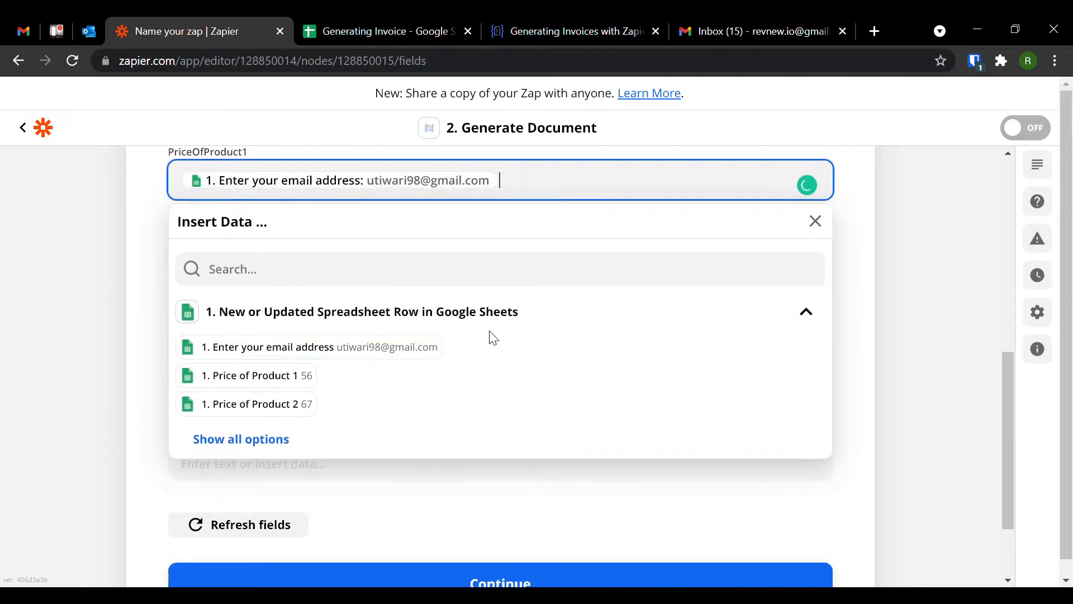
{"action": "left_click", "coordinate": [281, 376]}
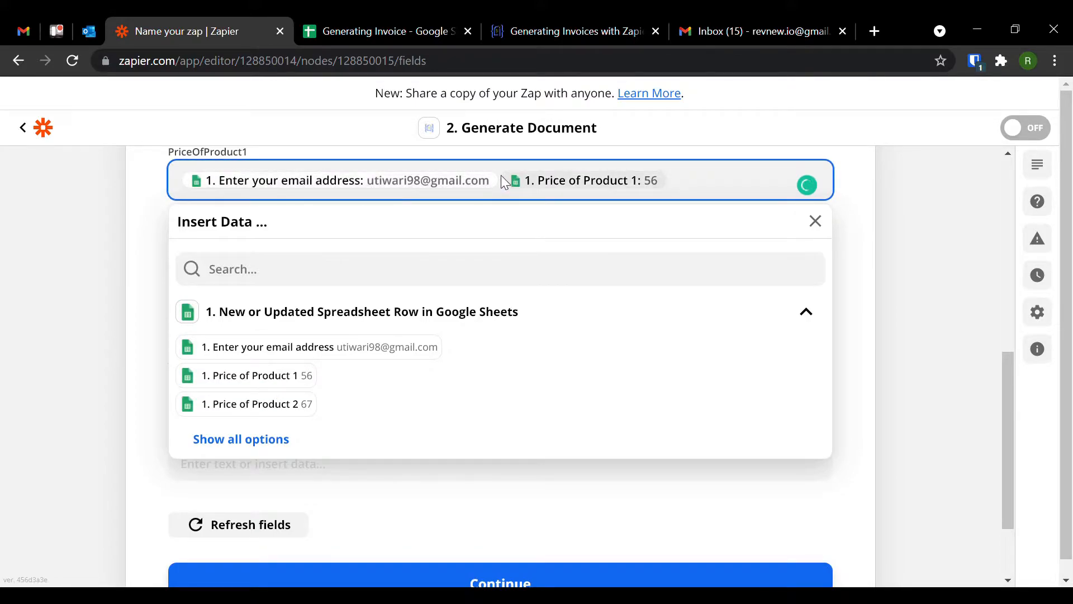
{"action": "key", "text": "BackSpace"}
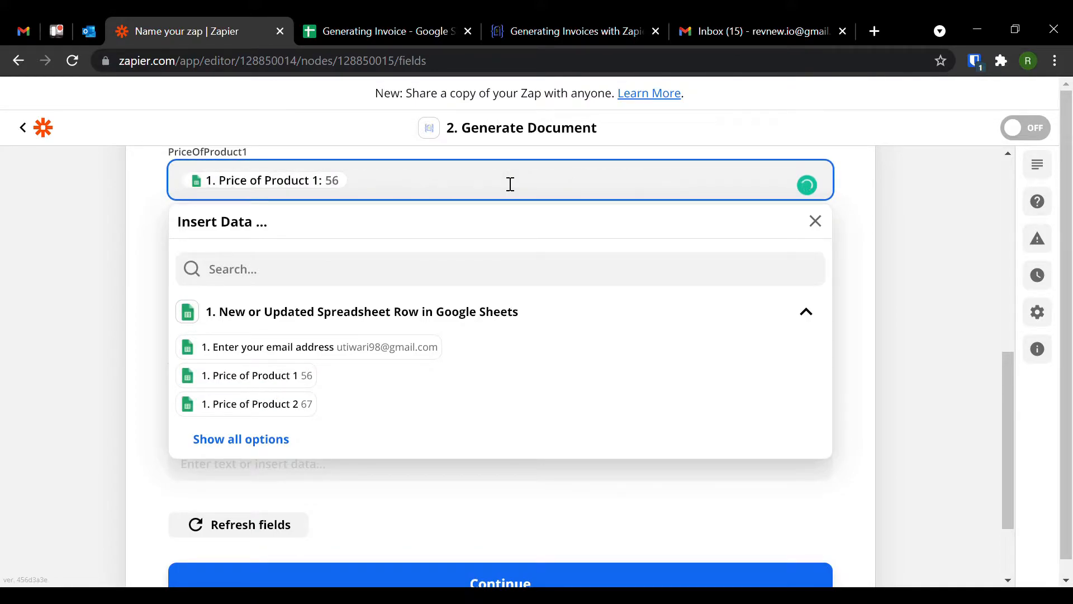
{"action": "left_click", "coordinate": [139, 231]}
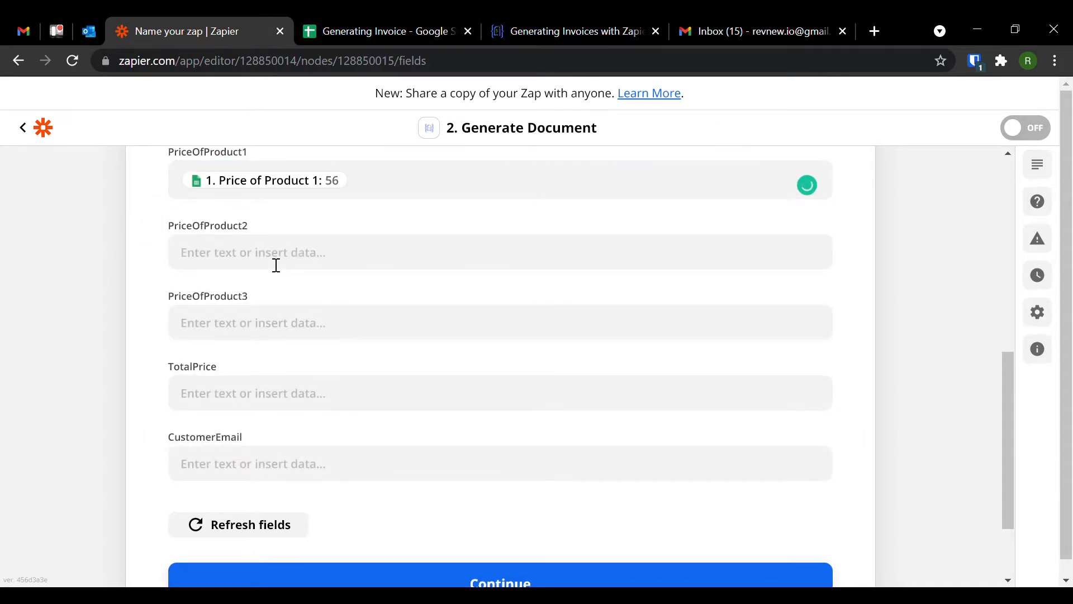
- Map PriceOfProduct2 to the sheet's Price of Product 2 and PriceOfProduct3 to its Price of Product 3
{"action": "left_click", "coordinate": [276, 267]}
{"action": "left_click", "coordinate": [270, 475]}
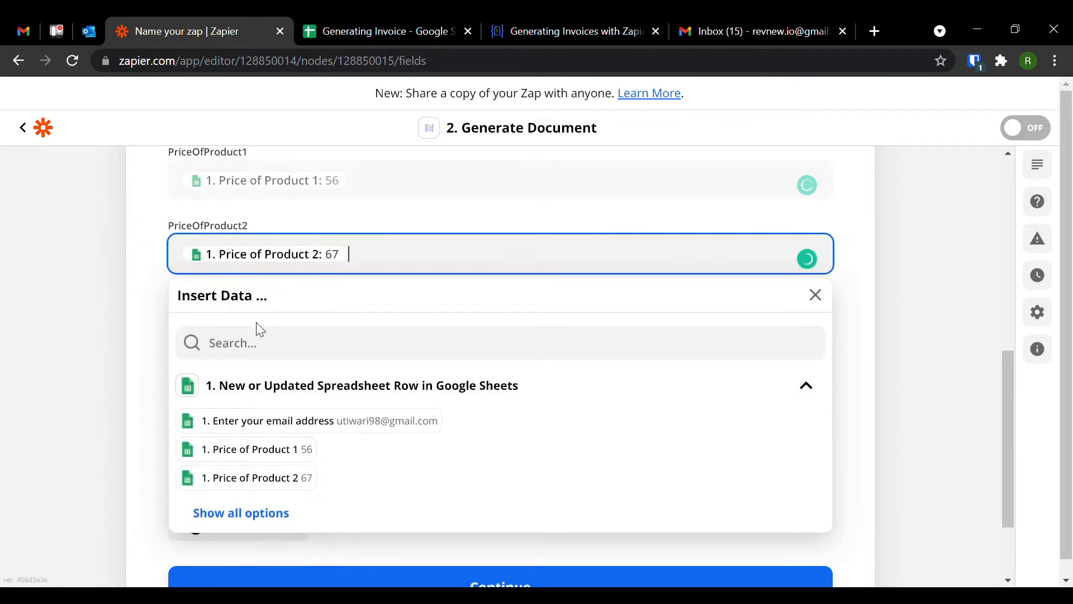
{"action": "left_click", "coordinate": [151, 280]}
{"action": "left_click", "coordinate": [284, 338]}
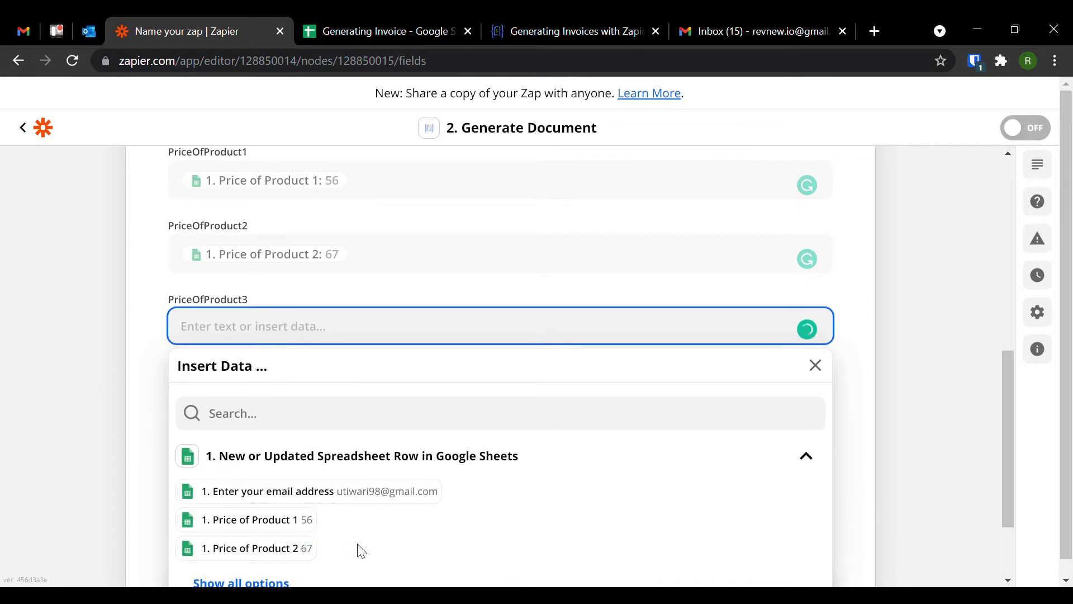
{"action": "scroll", "coordinate": [308, 531], "scroll_direction": "down", "scroll_amount": 1}
{"action": "left_click", "coordinate": [253, 499]}
{"action": "scroll", "coordinate": [336, 472], "scroll_direction": "down", "scroll_amount": 1}
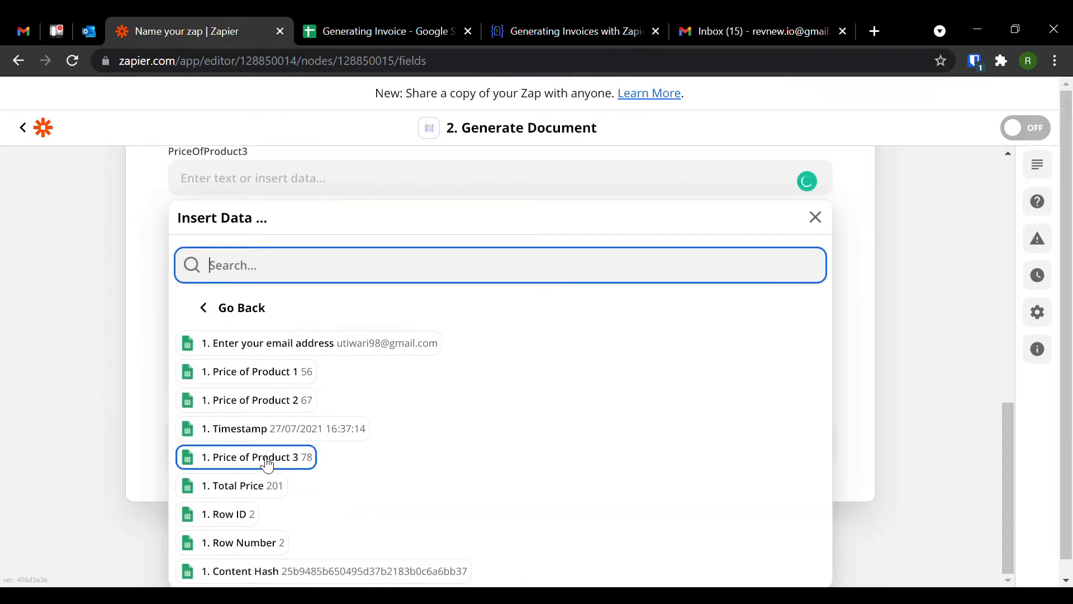
{"action": "left_click", "coordinate": [301, 460]}
{"action": "left_click", "coordinate": [152, 242]}
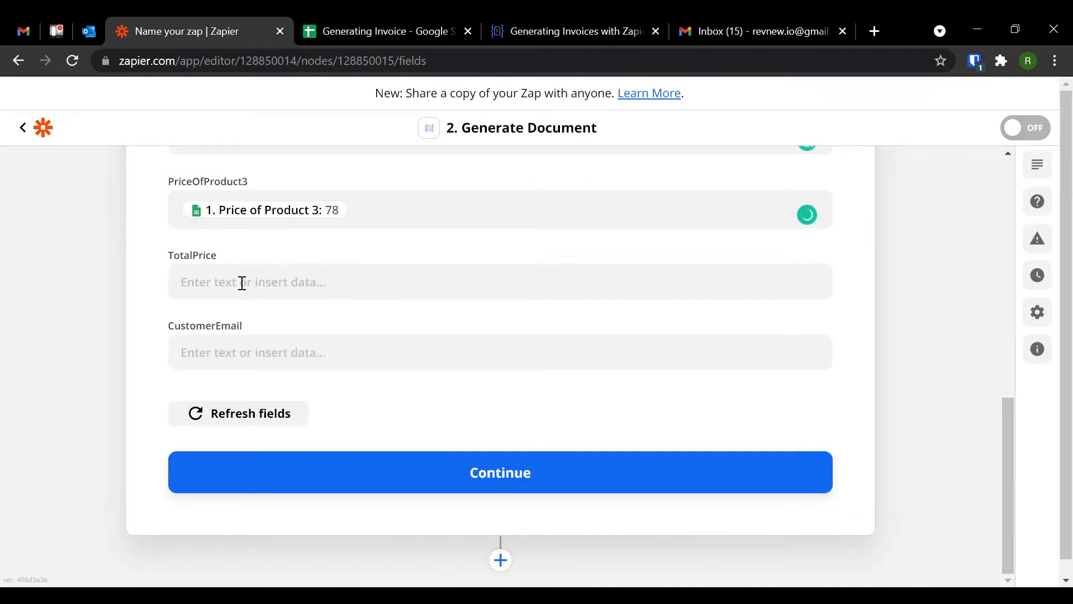
- Map the TotalPrice field to the Total Price value from the full list of spreadsheet row data
{"action": "left_click", "coordinate": [242, 283]}
{"action": "left_click", "coordinate": [260, 539]}
{"action": "scroll", "coordinate": [335, 470], "scroll_direction": "down", "scroll_amount": 2}
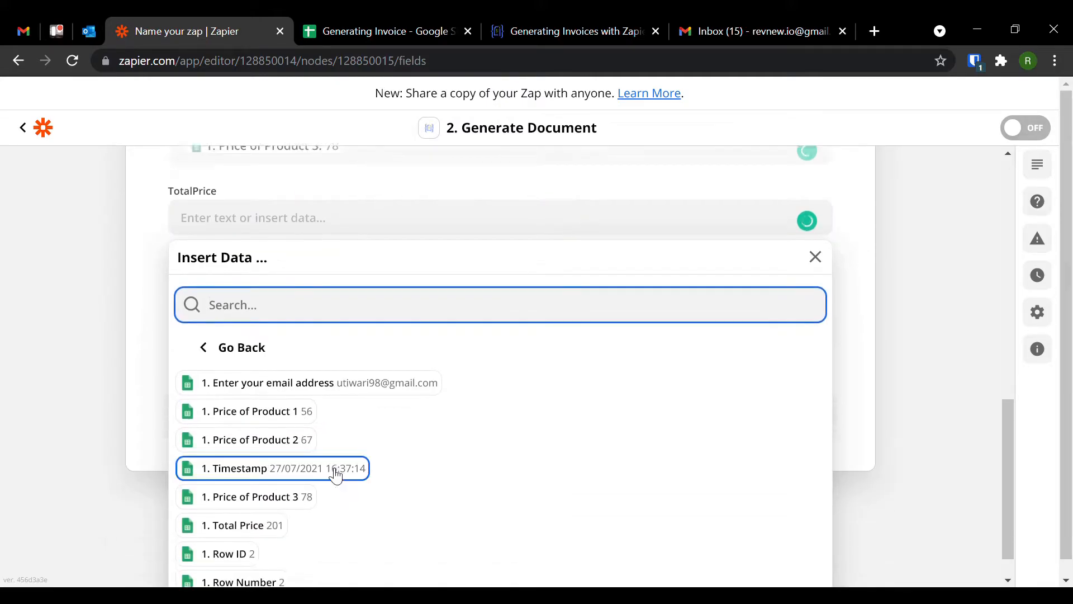
{"action": "left_click", "coordinate": [251, 497]}
{"action": "left_click", "coordinate": [168, 311]}
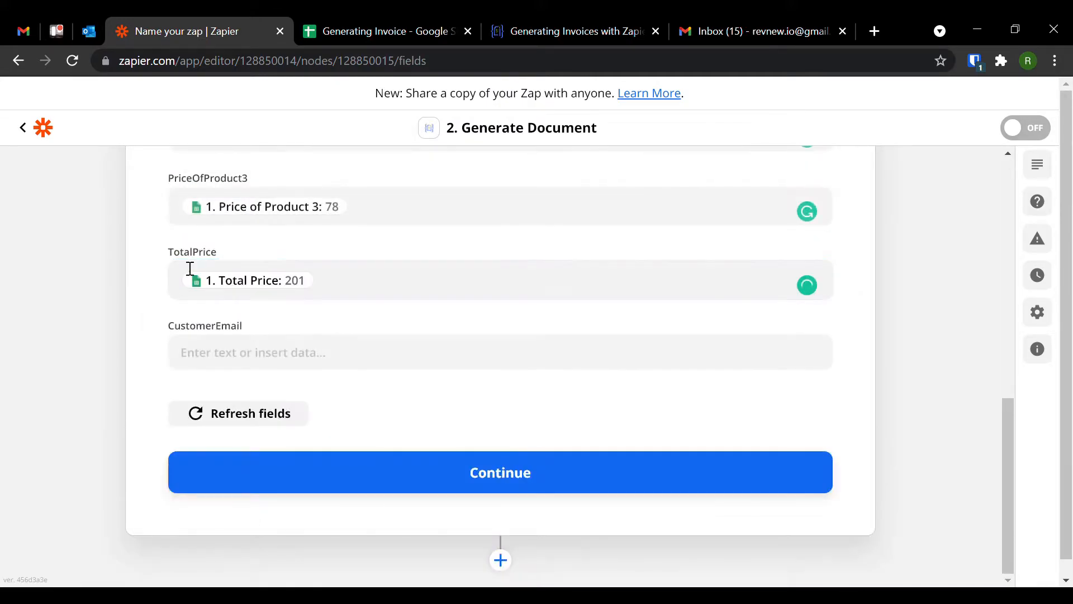
- Map the CustomerEmail field to the sheet's Enter your email address value, and review the completed field mappings
{"action": "left_click", "coordinate": [259, 369]}
{"action": "scroll", "coordinate": [345, 448], "scroll_direction": "down", "scroll_amount": 1}
{"action": "left_click", "coordinate": [348, 478]}
{"action": "left_click", "coordinate": [139, 255]}
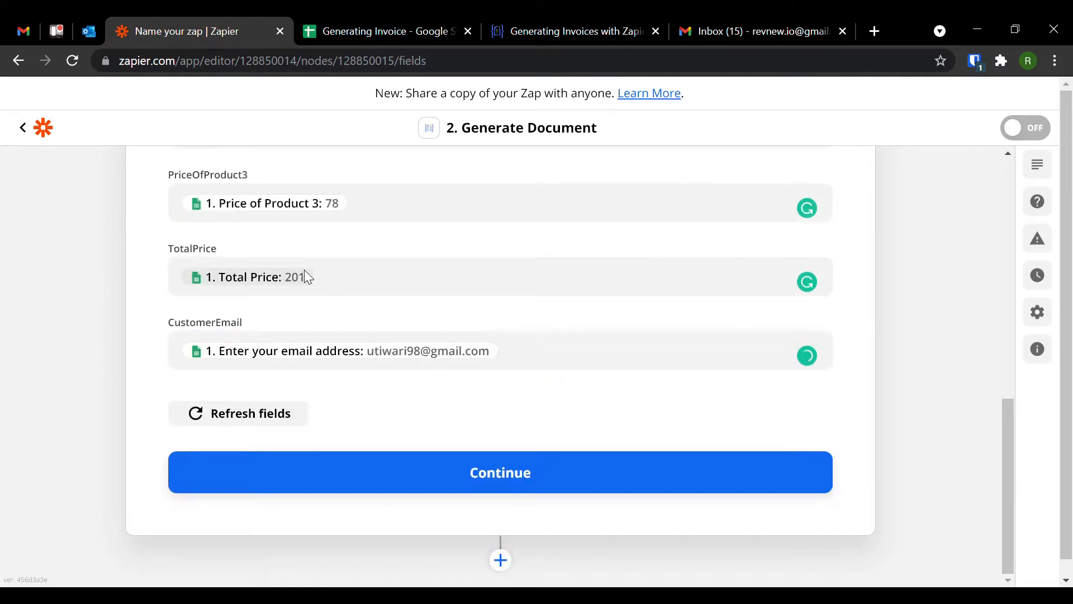
{"action": "scroll", "coordinate": [324, 267], "scroll_direction": "up", "scroll_amount": 3}
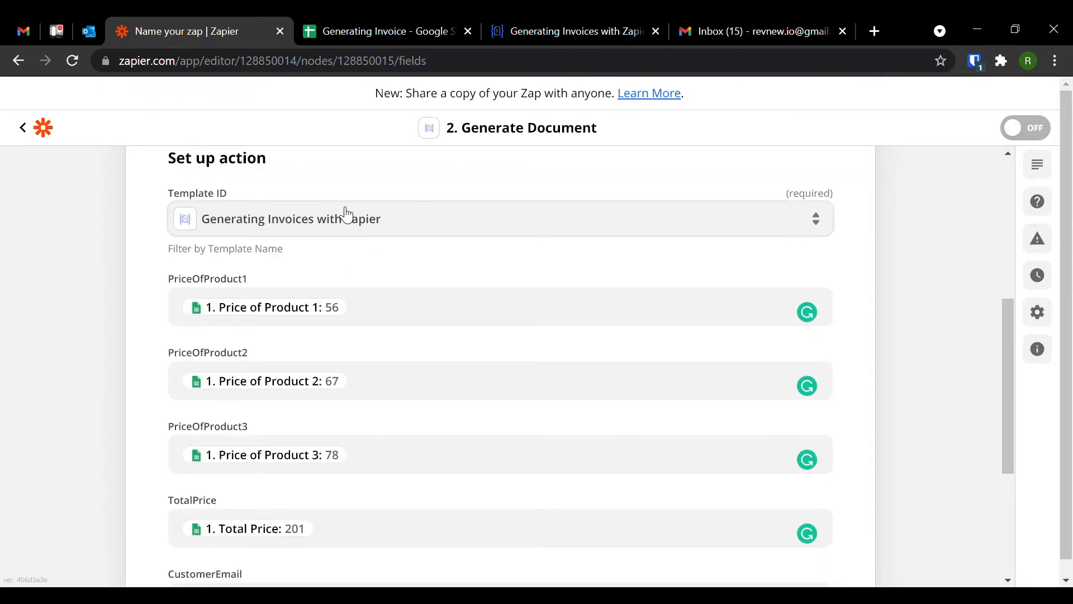
- Accept the field mappings, test the Generate Document action by sending the sample data to Crove, and review the test result
{"action": "scroll", "coordinate": [450, 424], "scroll_direction": "down", "scroll_amount": 5}
{"action": "left_click", "coordinate": [522, 489]}
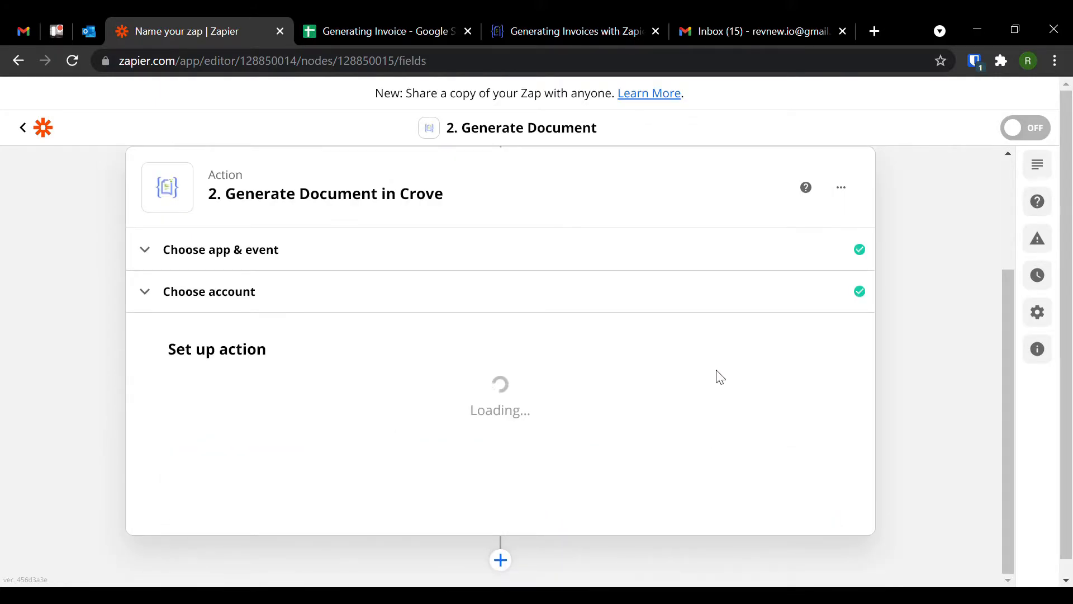
{"action": "scroll", "coordinate": [635, 355], "scroll_direction": "down", "scroll_amount": 3}
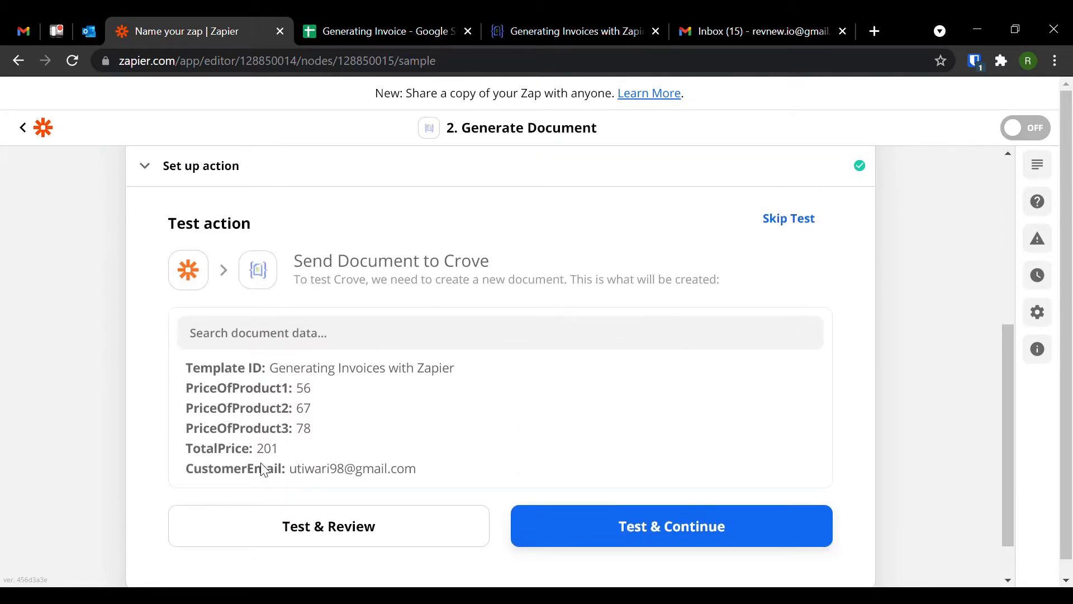
{"action": "left_click", "coordinate": [678, 536]}
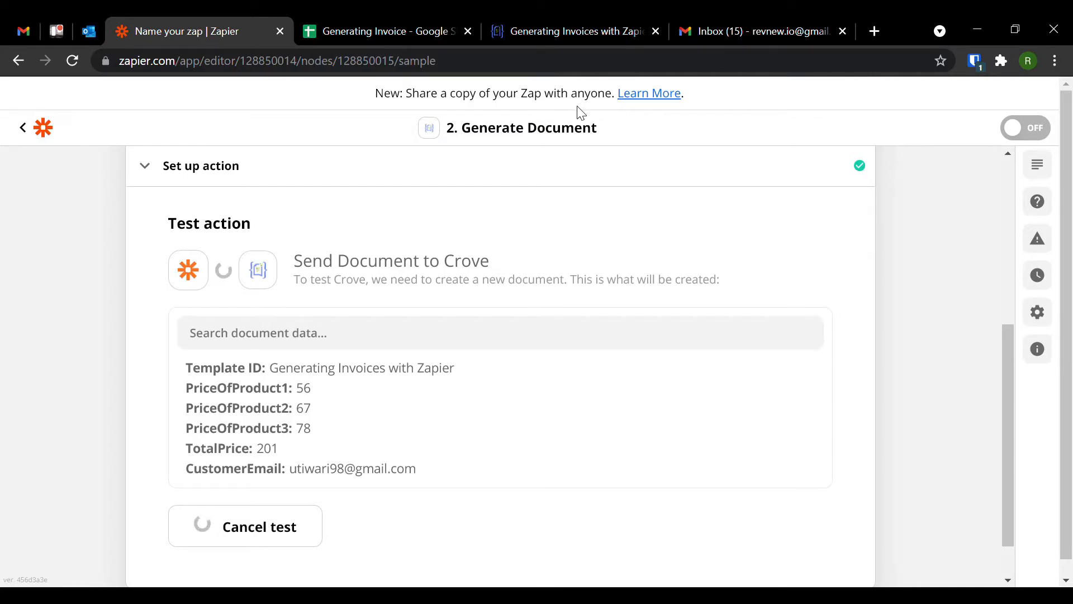
{"action": "scroll", "coordinate": [702, 304], "scroll_direction": "down", "scroll_amount": 2}
{"action": "scroll", "coordinate": [648, 288], "scroll_direction": "up", "scroll_amount": 1}
{"action": "scroll", "coordinate": [658, 276], "scroll_direction": "down", "scroll_amount": 2}
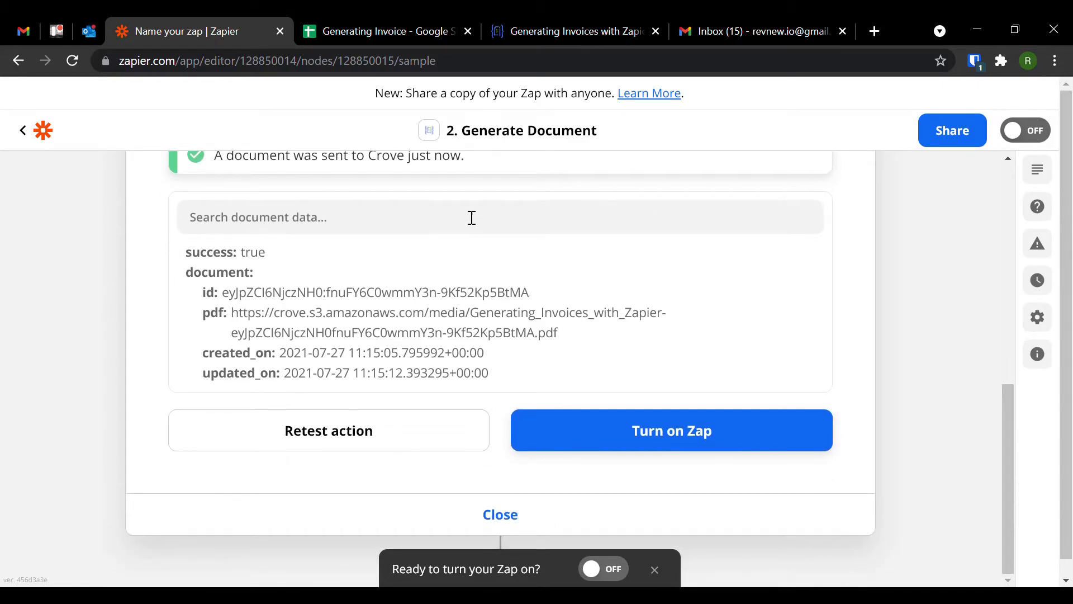
{"action": "scroll", "coordinate": [503, 221], "scroll_direction": "up", "scroll_amount": 1}
- Switch to Crove, open the template's newest generated document, preview its invoice, and compare the values with the Generating Invoice sheet
{"action": "left_click", "coordinate": [593, 28]}
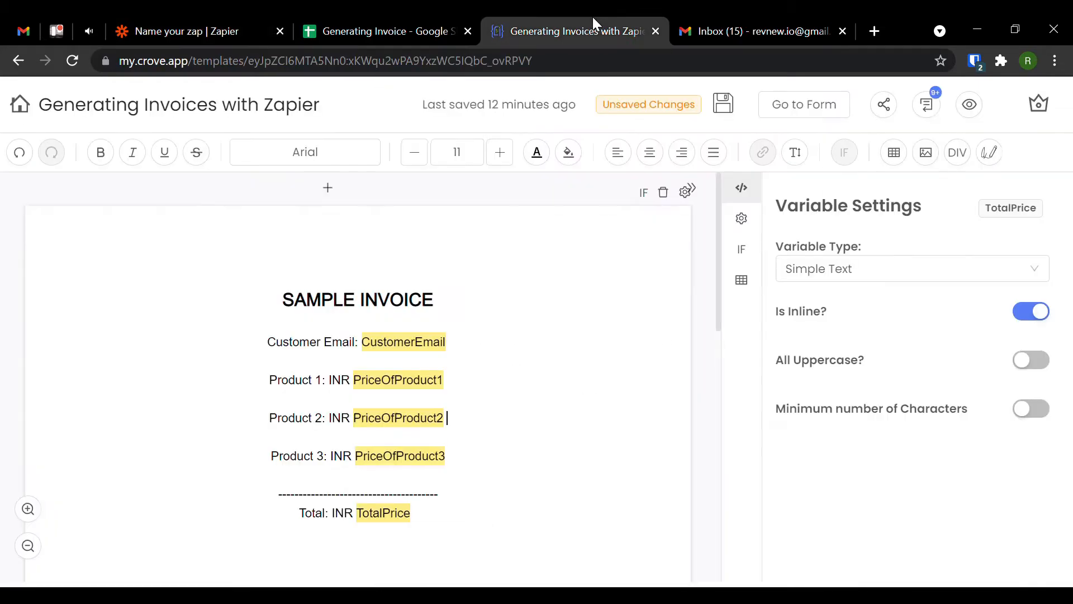
{"action": "left_click", "coordinate": [928, 106]}
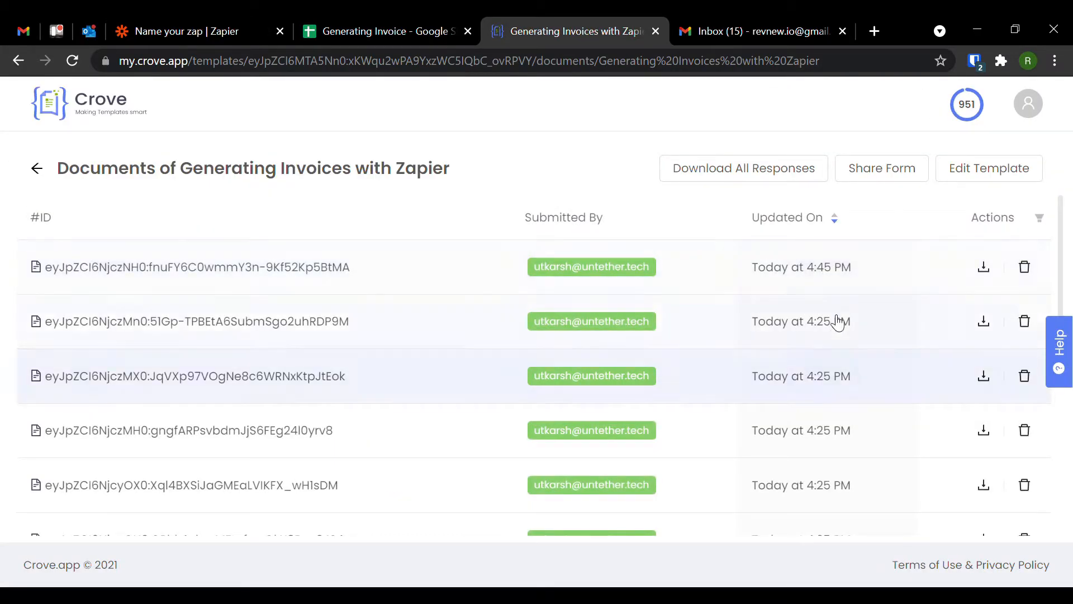
{"action": "left_click", "coordinate": [401, 267]}
{"action": "scroll", "coordinate": [339, 235], "scroll_direction": "down", "scroll_amount": 4}
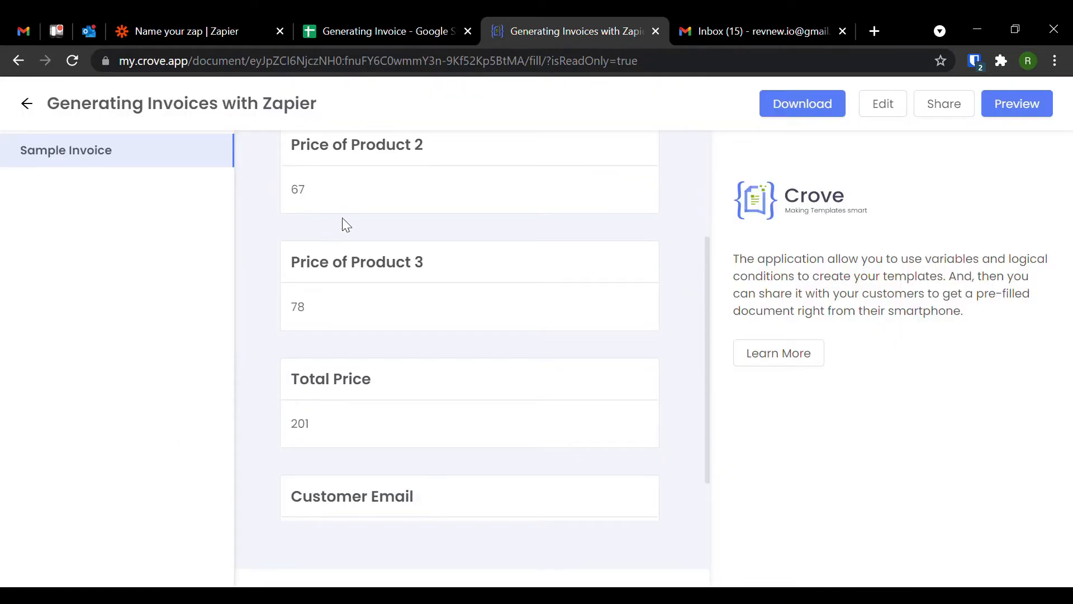
{"action": "left_click", "coordinate": [1024, 104]}
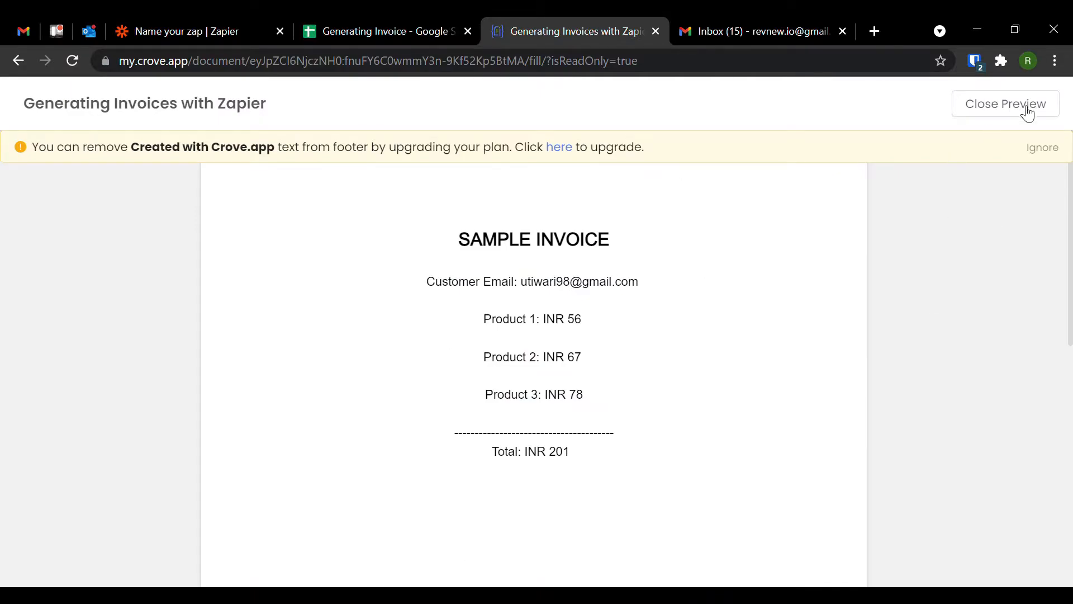
{"action": "left_click", "coordinate": [996, 105]}
{"action": "left_click", "coordinate": [380, 38]}
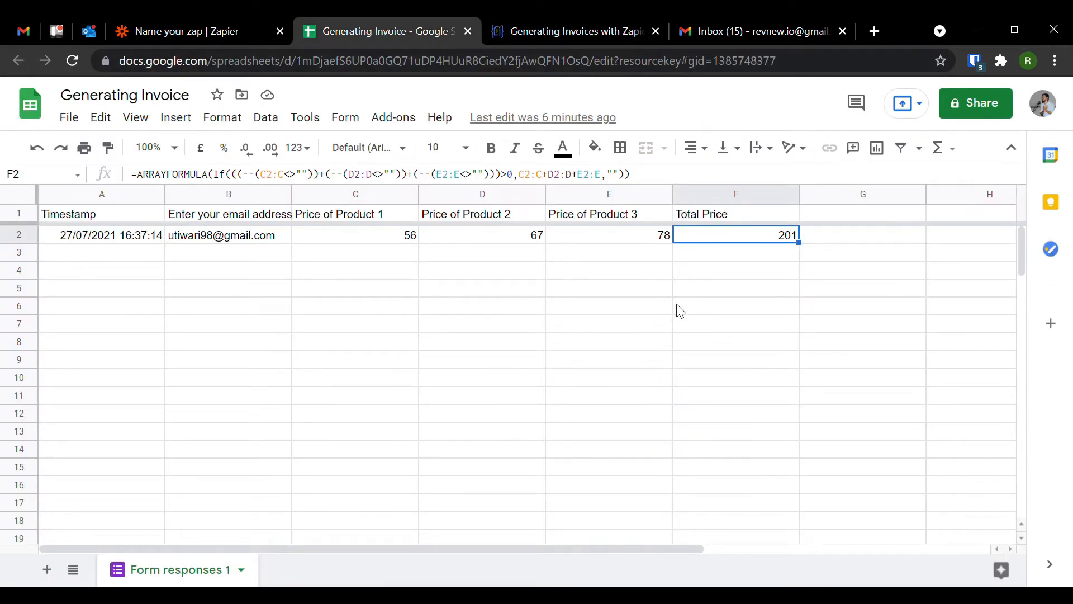
- Return to Zapier, dismiss the prompt to turn on the Zap, close the Generate Document step and go back to the setup
{"action": "left_click", "coordinate": [192, 26]}
{"action": "scroll", "coordinate": [537, 304], "scroll_direction": "down", "scroll_amount": 2}
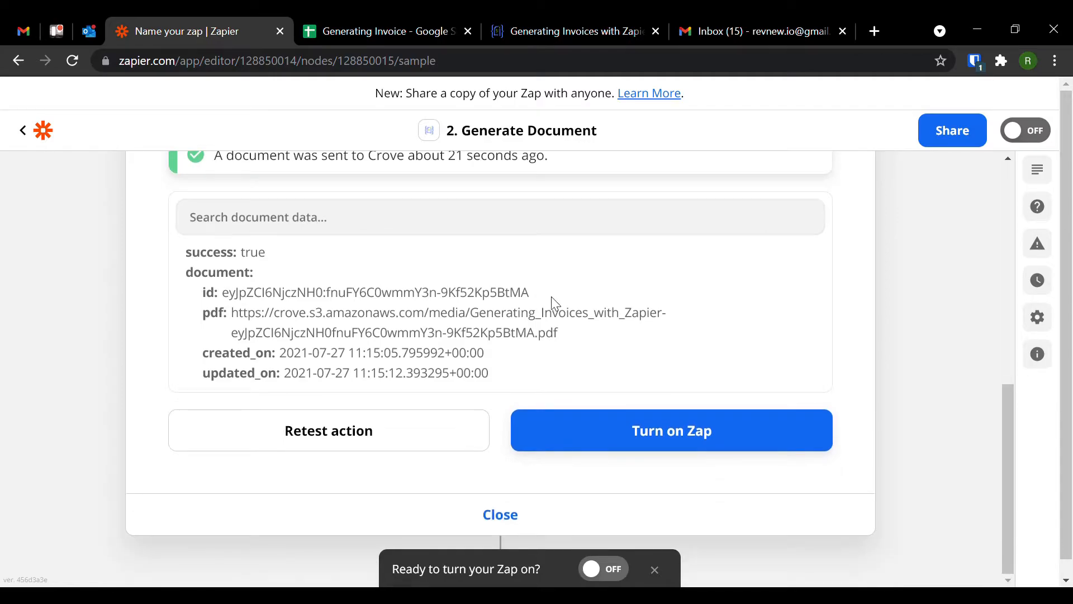
{"action": "left_click", "coordinate": [662, 574]}
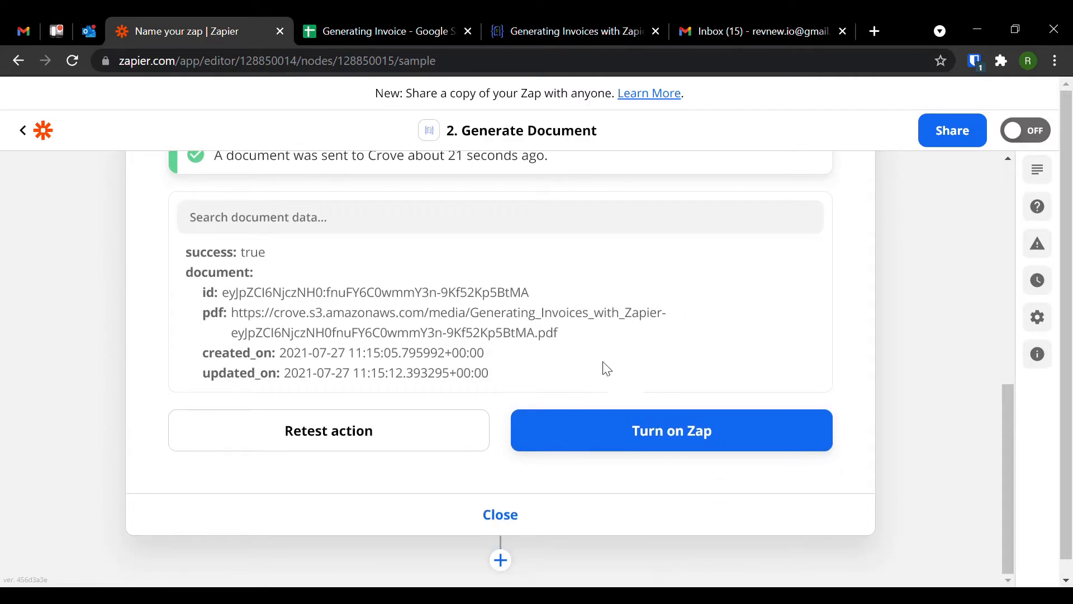
{"action": "scroll", "coordinate": [538, 263], "scroll_direction": "up", "scroll_amount": 5}
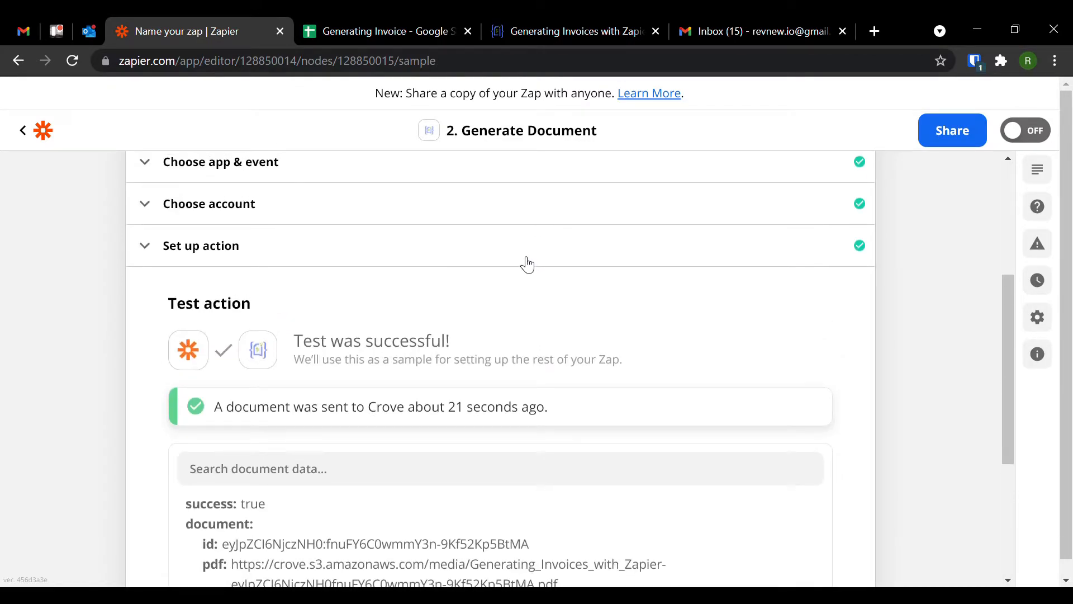
{"action": "scroll", "coordinate": [503, 257], "scroll_direction": "down", "scroll_amount": 5}
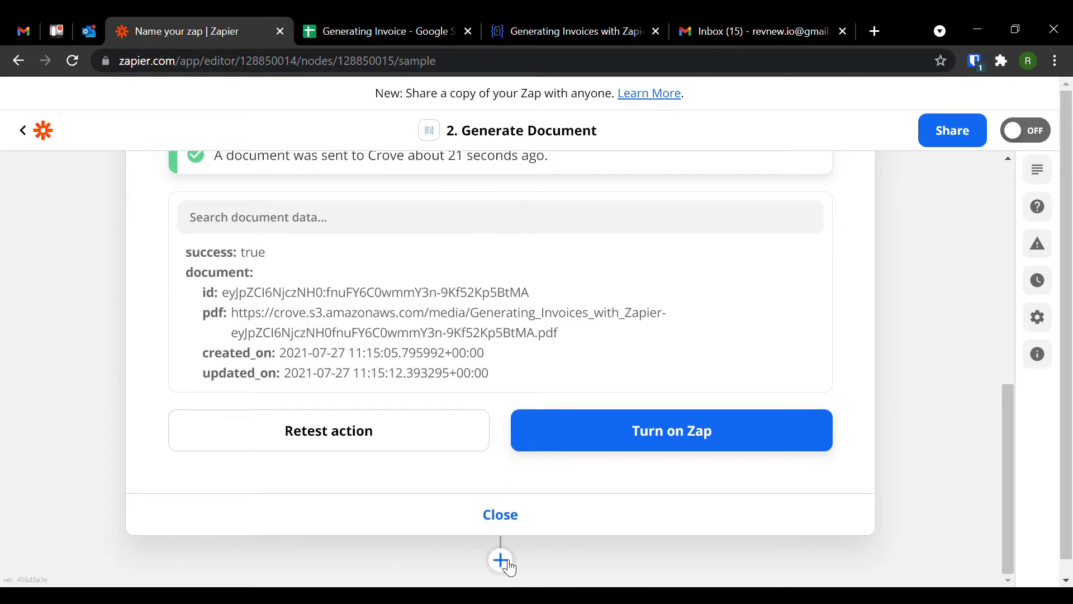
{"action": "left_click", "coordinate": [501, 514]}
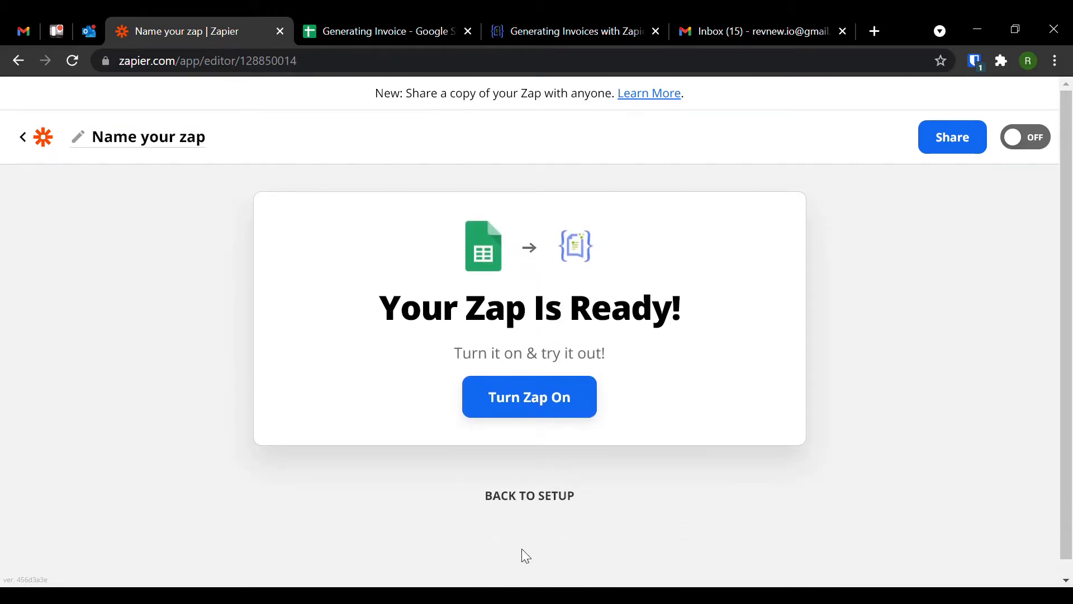
{"action": "left_click", "coordinate": [536, 497]}
- Add a Gmail action after the Crove step and set its action event to Send Email
{"action": "scroll", "coordinate": [606, 402], "scroll_direction": "down", "scroll_amount": 1}
{"action": "scroll", "coordinate": [608, 390], "scroll_direction": "up", "scroll_amount": 3}
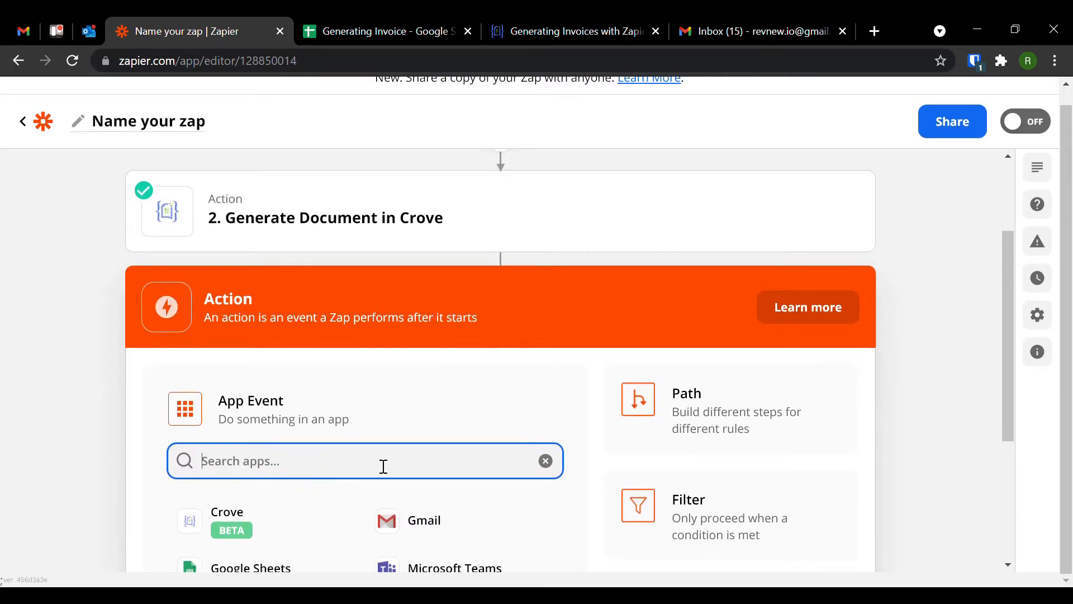
{"action": "scroll", "coordinate": [391, 467], "scroll_direction": "down", "scroll_amount": 3}
{"action": "left_click", "coordinate": [431, 354]}
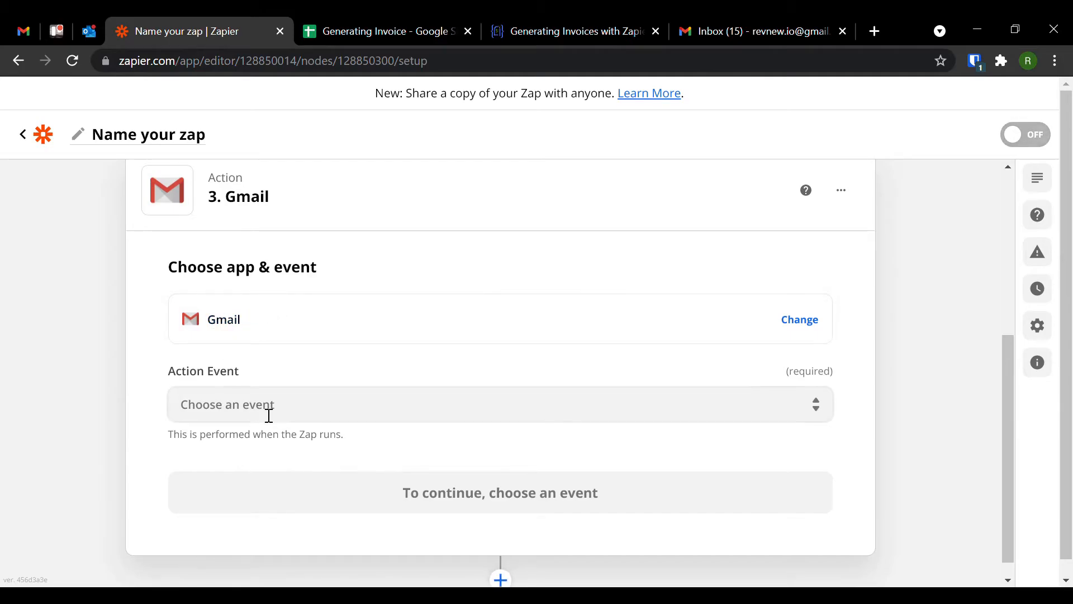
{"action": "left_click", "coordinate": [269, 416]}
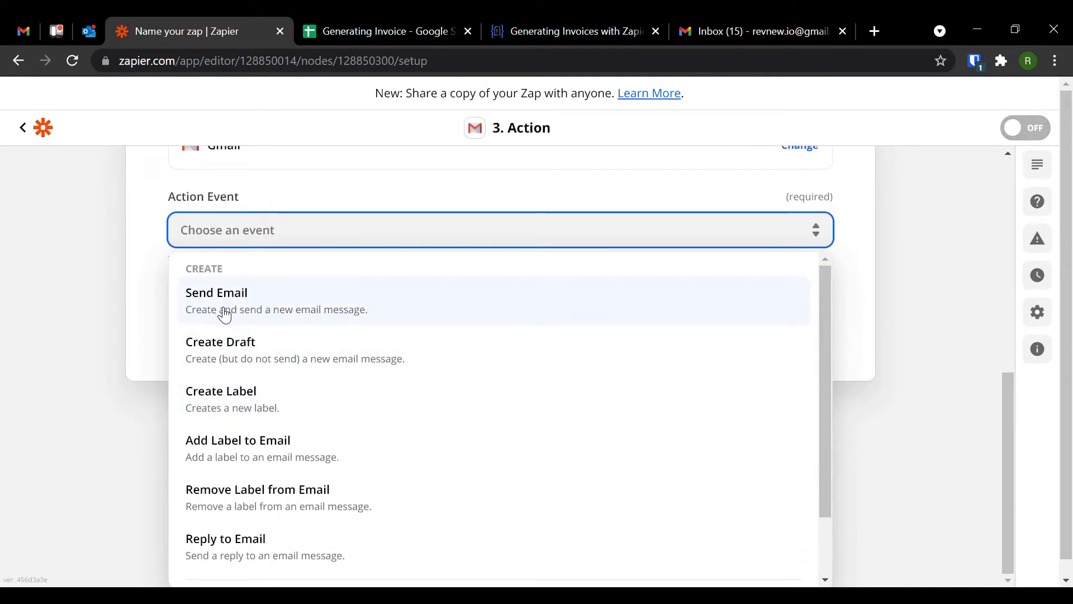
{"action": "left_click", "coordinate": [224, 315]}
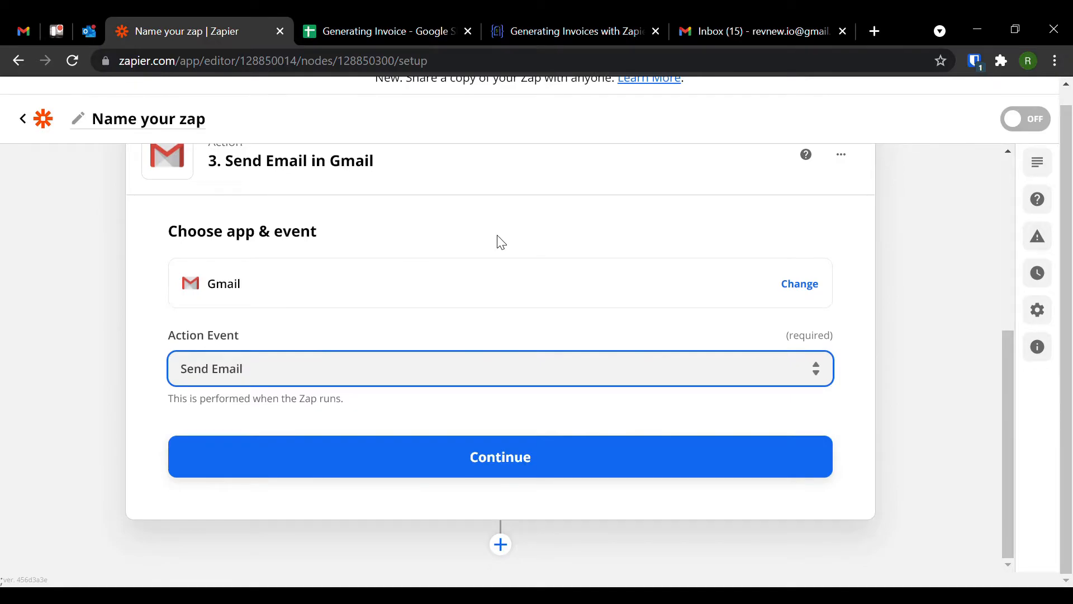
{"action": "left_click", "coordinate": [495, 462]}
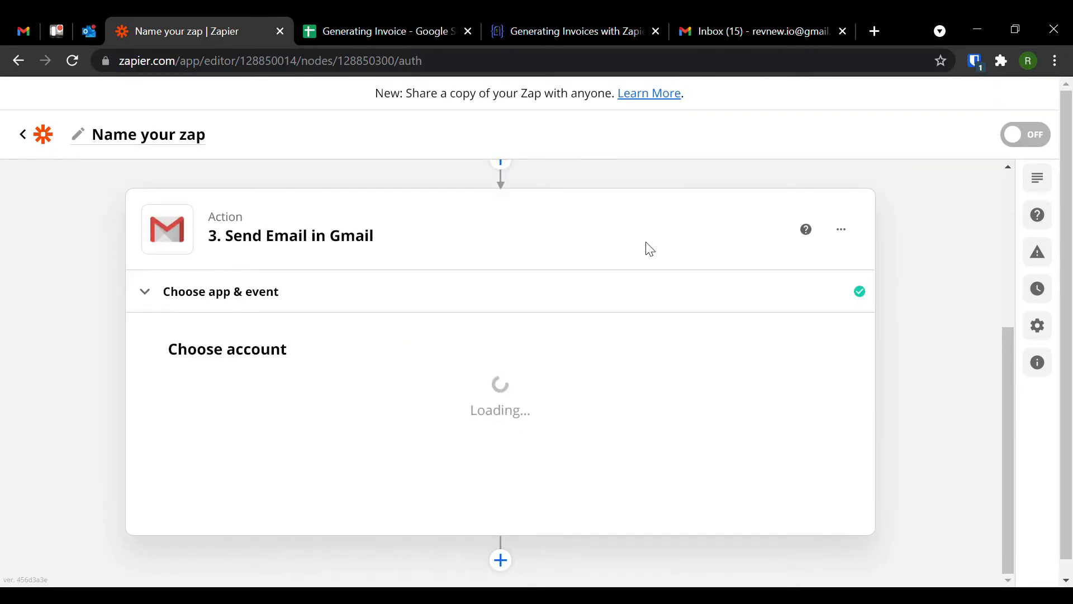
- Select the connected Gmail account for the Send Email action and continue to the action setup
{"action": "left_click", "coordinate": [388, 384]}
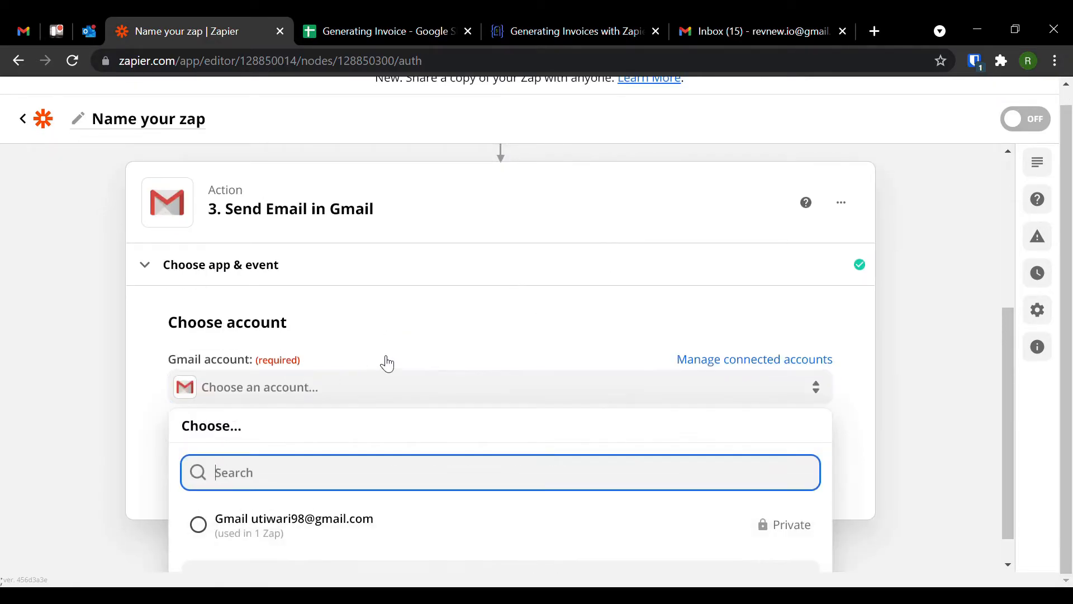
{"action": "left_click", "coordinate": [314, 491]}
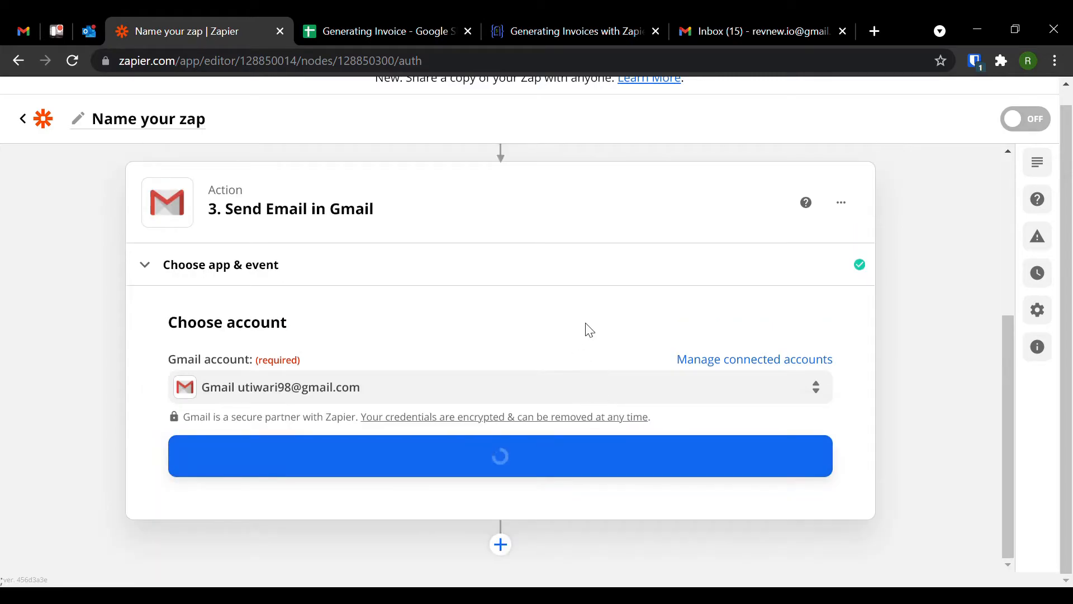
{"action": "left_click", "coordinate": [492, 470]}
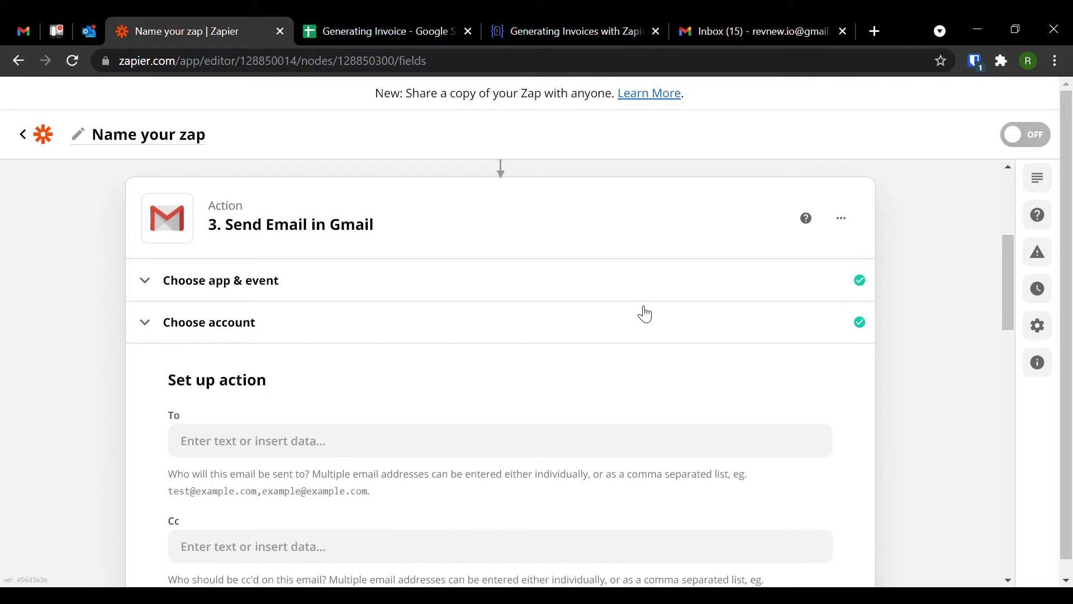
- Map the email's To field to the sheet's Enter your email address value
{"action": "left_click", "coordinate": [363, 269]}
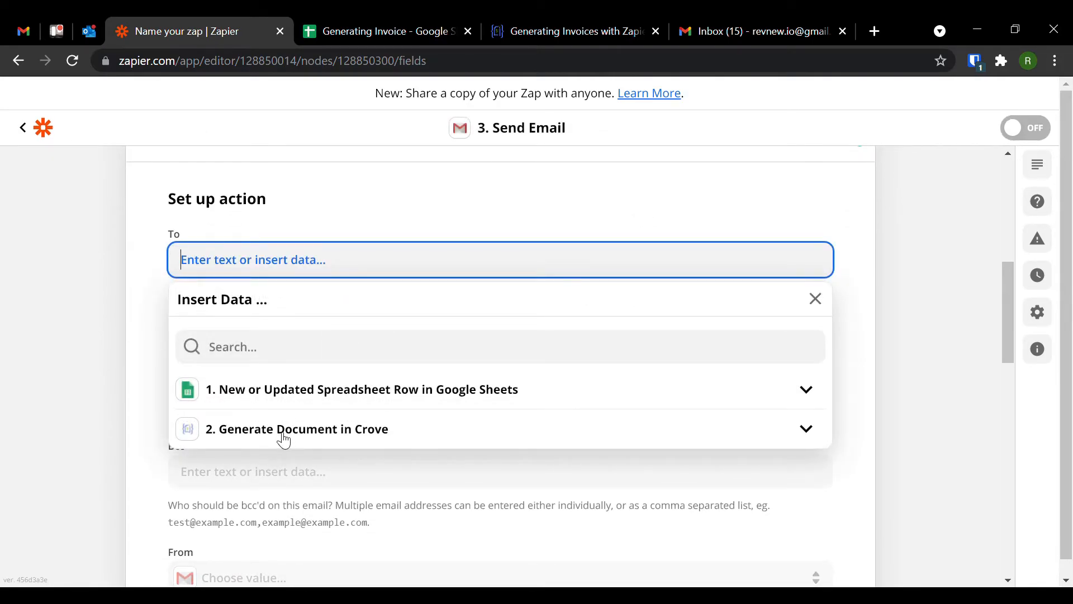
{"action": "left_click", "coordinate": [293, 406]}
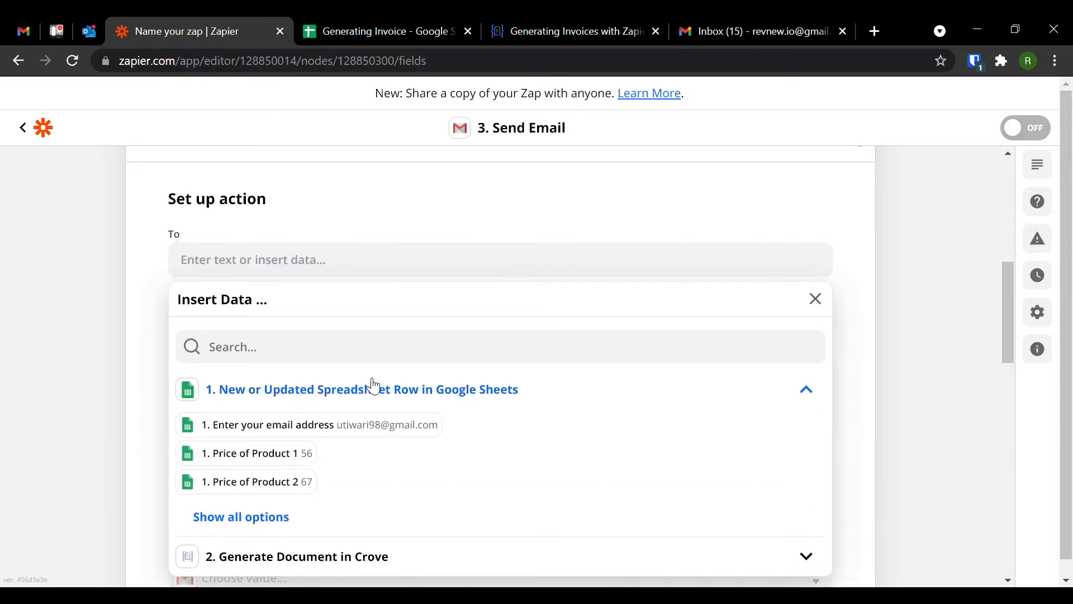
{"action": "scroll", "coordinate": [358, 380], "scroll_direction": "down", "scroll_amount": 1}
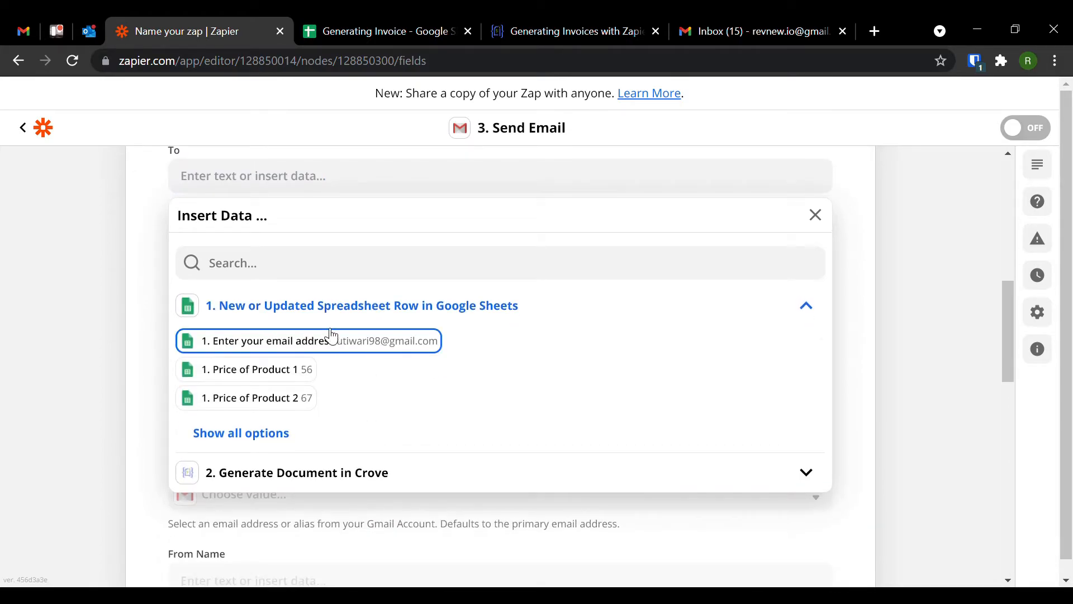
{"action": "left_click", "coordinate": [374, 342]}
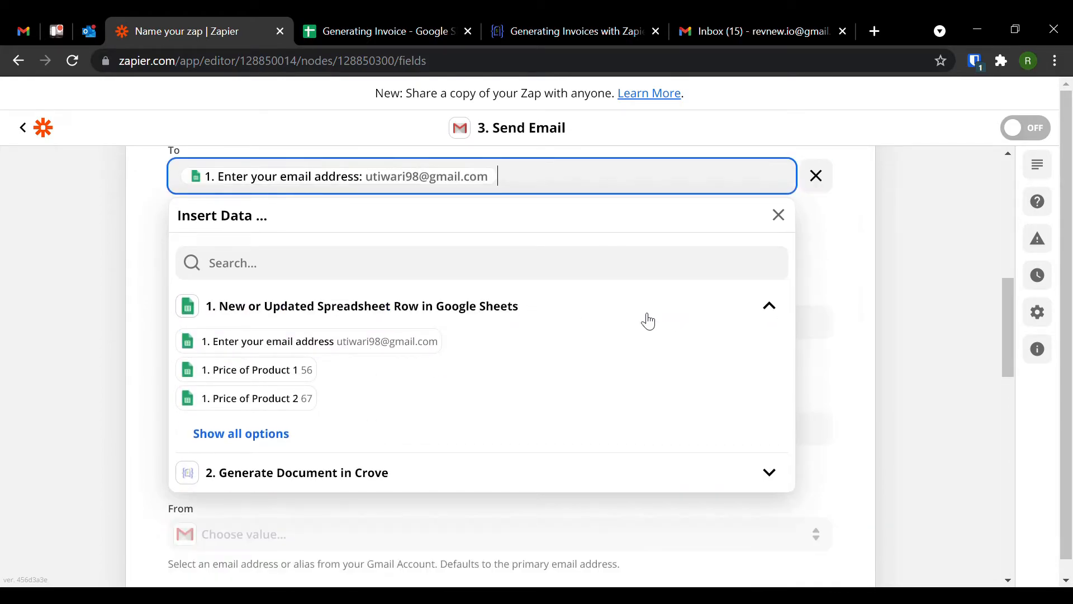
{"action": "left_click", "coordinate": [149, 204]}
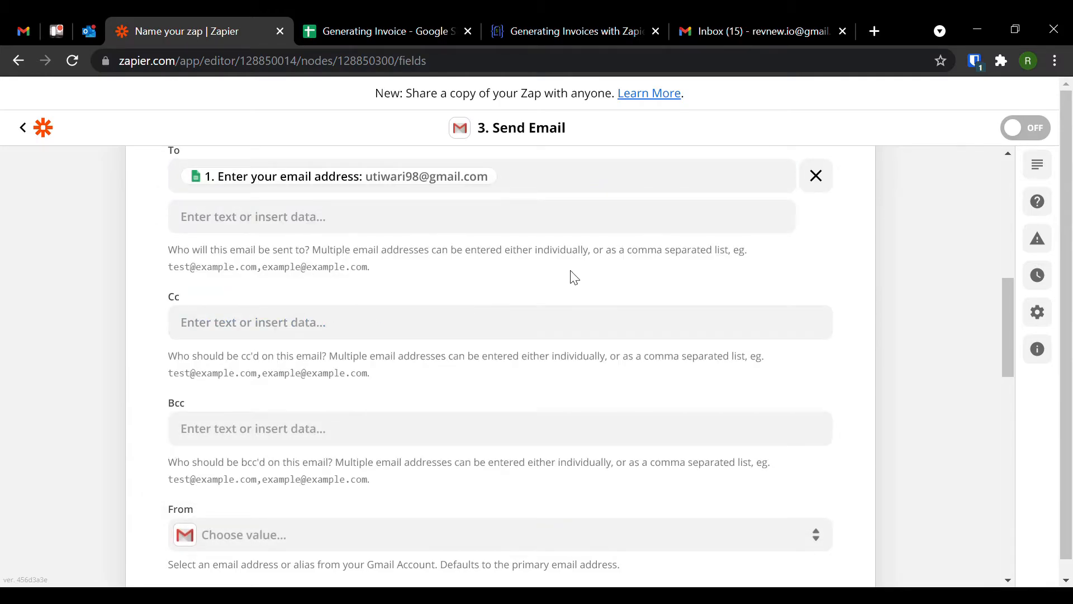
- Set the email's From field to the connected Gmail account's address
{"action": "scroll", "coordinate": [266, 291], "scroll_direction": "down", "scroll_amount": 1}
{"action": "scroll", "coordinate": [281, 316], "scroll_direction": "down", "scroll_amount": 1}
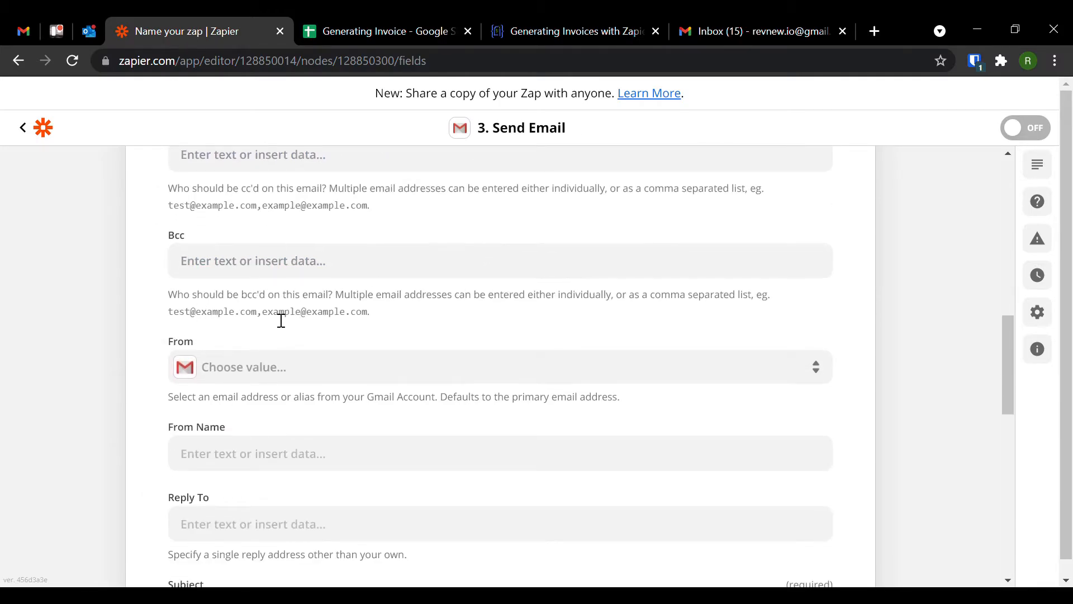
{"action": "scroll", "coordinate": [280, 318], "scroll_direction": "down", "scroll_amount": 1}
{"action": "left_click", "coordinate": [314, 286]}
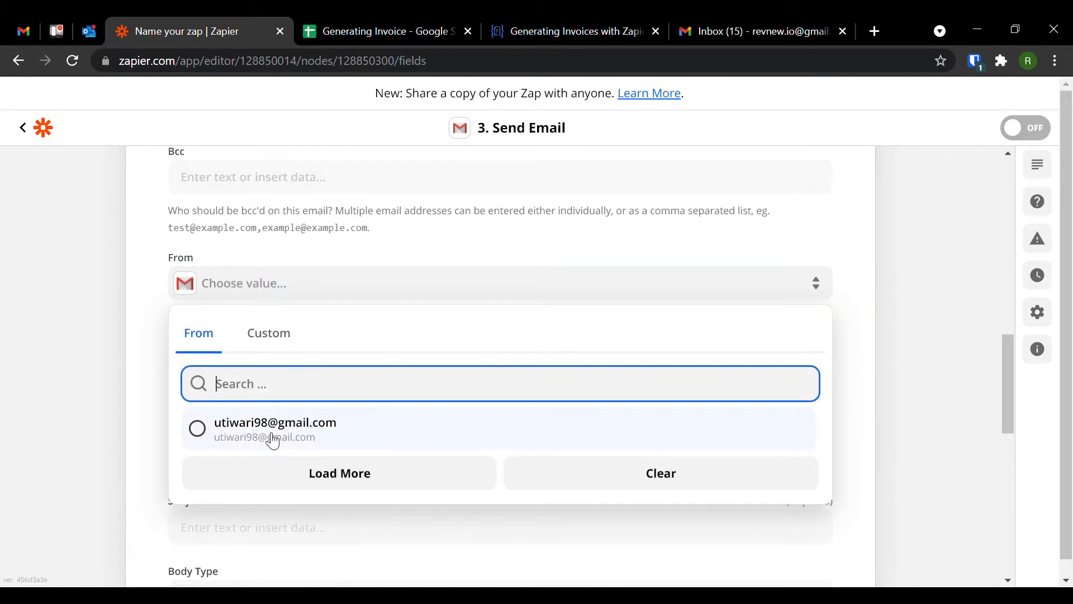
{"action": "left_click", "coordinate": [297, 429]}
- Set the email's subject to "Sample Invoice Generated By Crove"
{"action": "scroll", "coordinate": [533, 304], "scroll_direction": "down", "scroll_amount": 1}
{"action": "scroll", "coordinate": [532, 305], "scroll_direction": "down", "scroll_amount": 2}
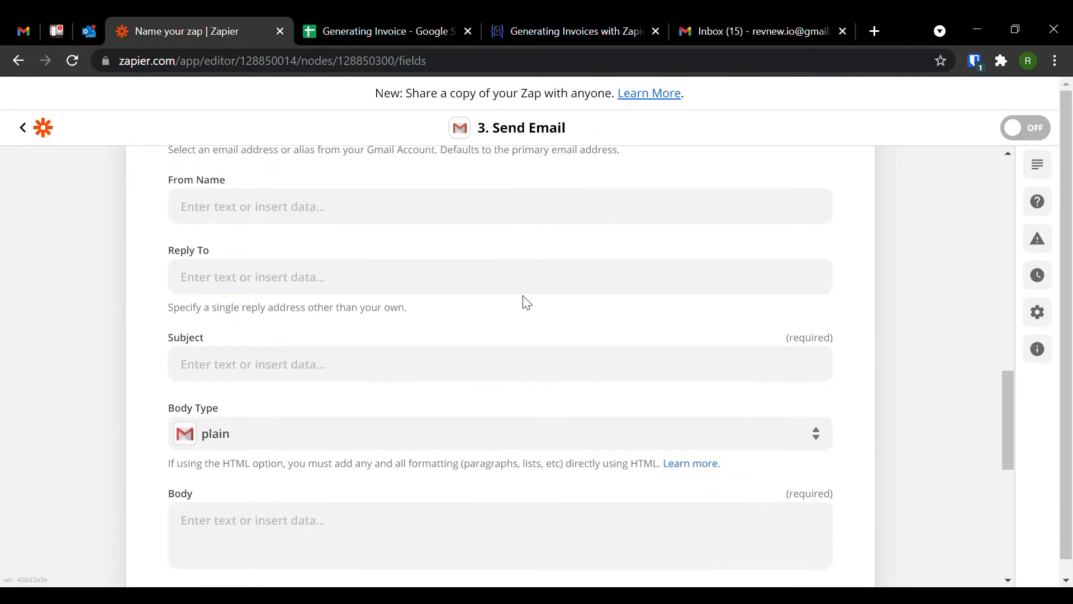
{"action": "left_click", "coordinate": [353, 373]}
{"action": "type", "text": "Sample Invoice Generated By Crove"}
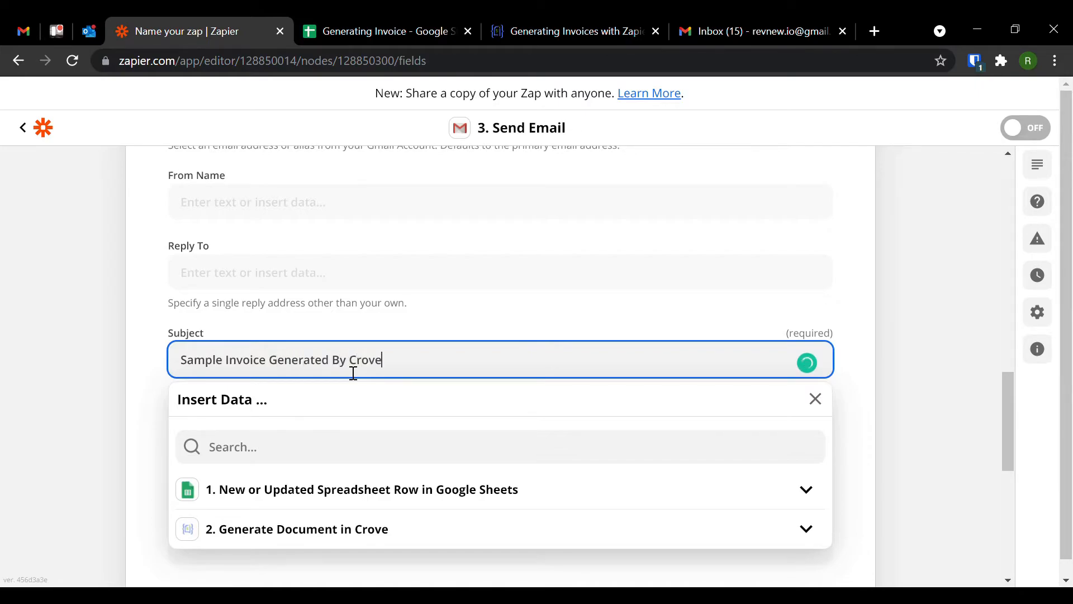
{"action": "left_click", "coordinate": [510, 311]}
- Write "PFA, your sample invoice generated by Crove." as the email's body text
{"action": "scroll", "coordinate": [510, 312], "scroll_direction": "down", "scroll_amount": 2}
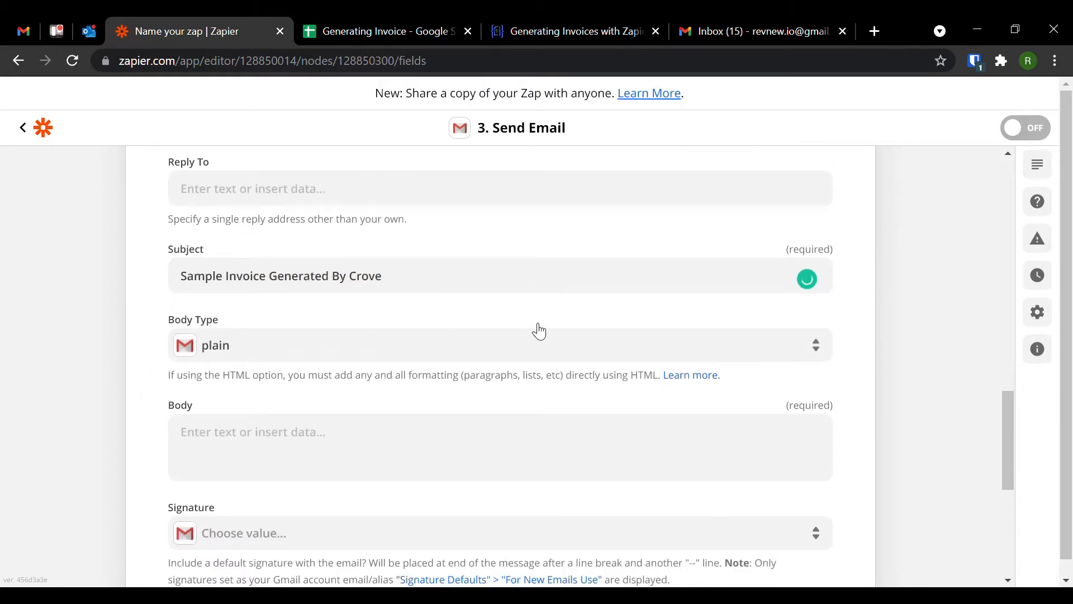
{"action": "scroll", "coordinate": [336, 358], "scroll_direction": "down", "scroll_amount": 3}
{"action": "left_click", "coordinate": [350, 278]}
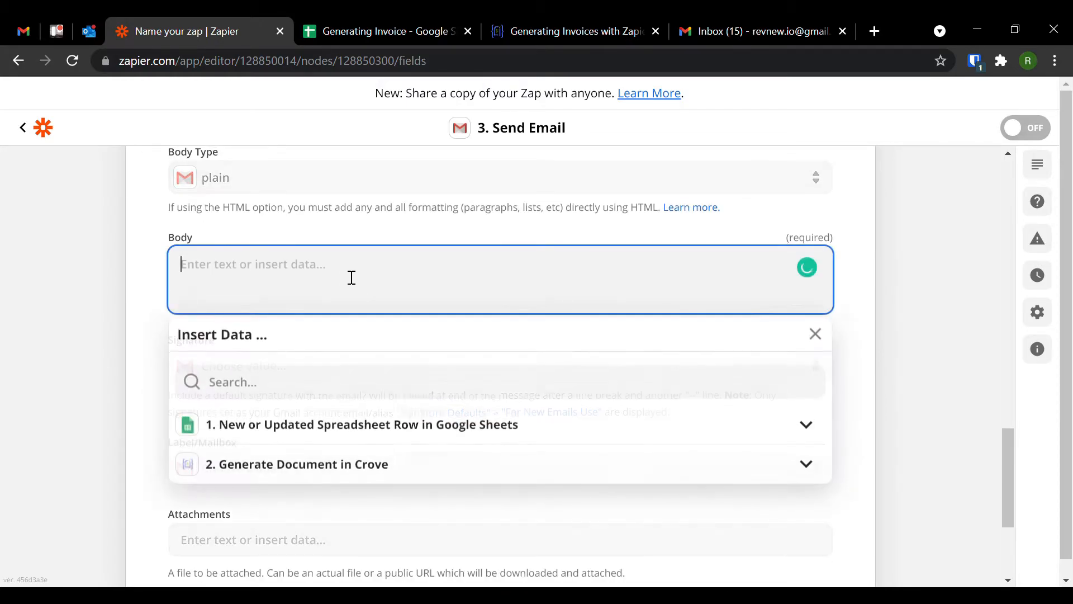
{"action": "type", "text": "PF"}
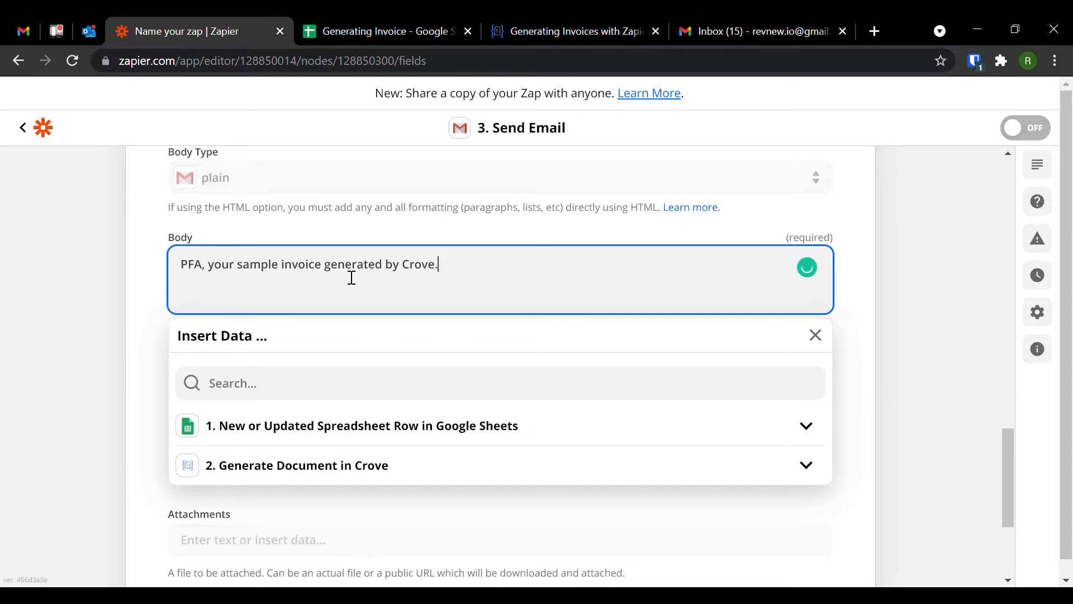
{"action": "left_click", "coordinate": [922, 367]}
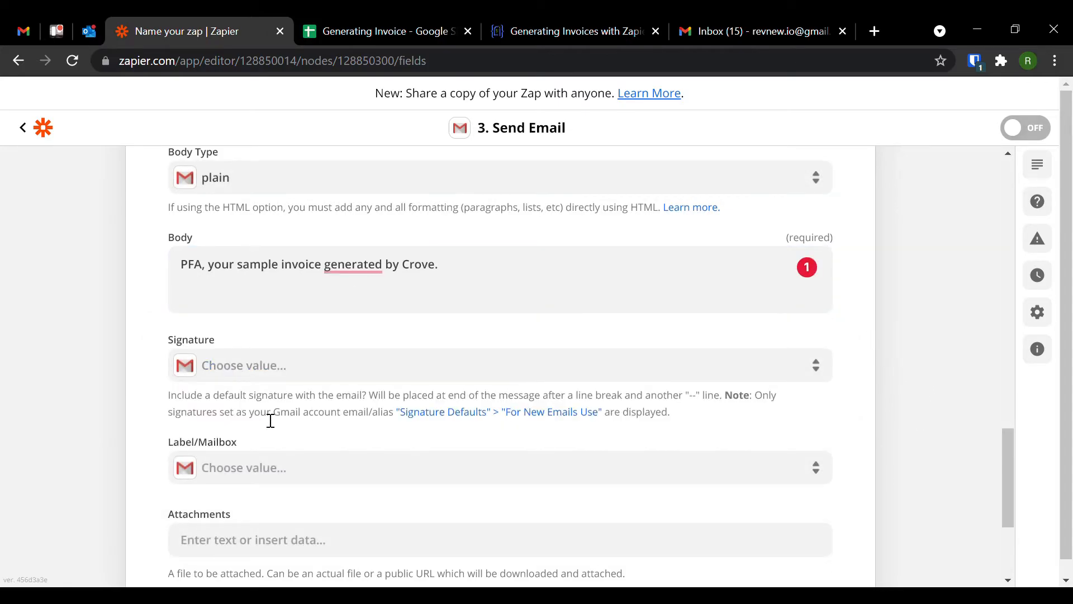
- Map the email's Attachments field to the Document Pdf value from the Generate Document in Crove step
{"action": "scroll", "coordinate": [200, 344], "scroll_direction": "down", "scroll_amount": 3}
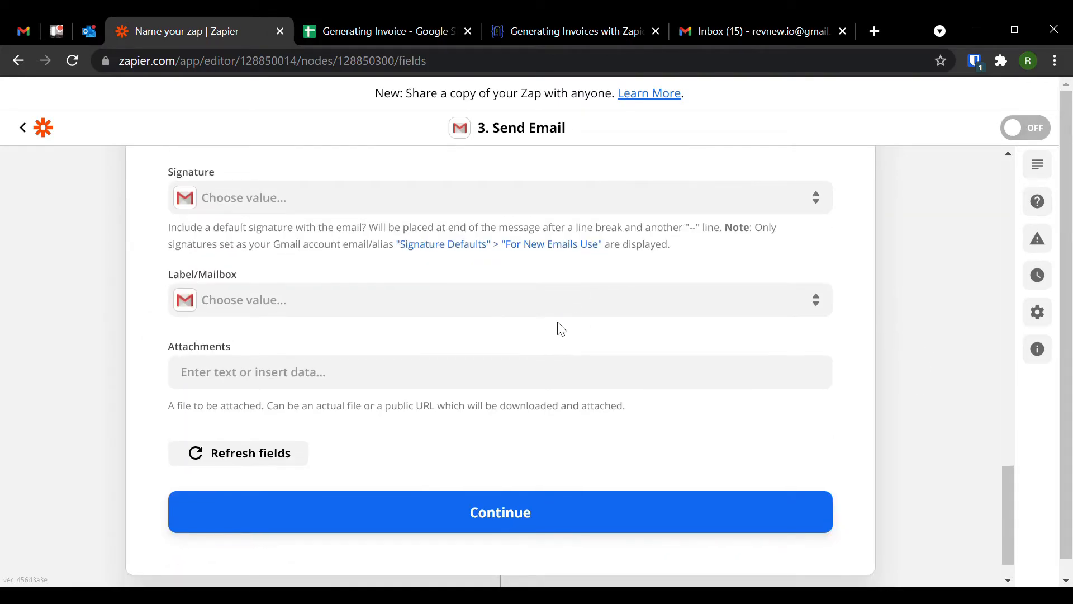
{"action": "left_click", "coordinate": [295, 372]}
{"action": "scroll", "coordinate": [414, 337], "scroll_direction": "down", "scroll_amount": 1}
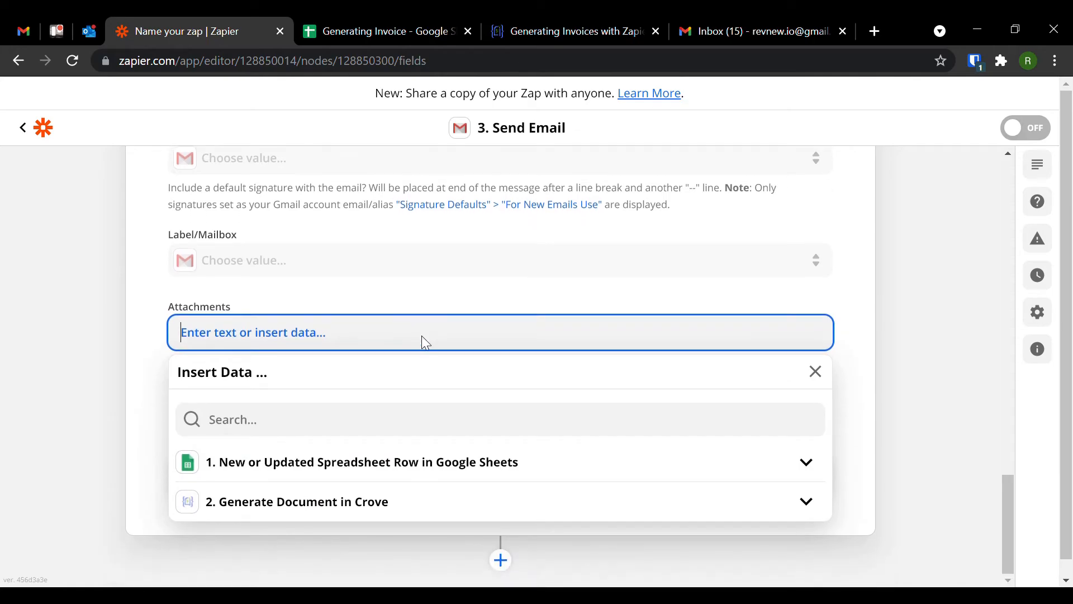
{"action": "left_click", "coordinate": [373, 513]}
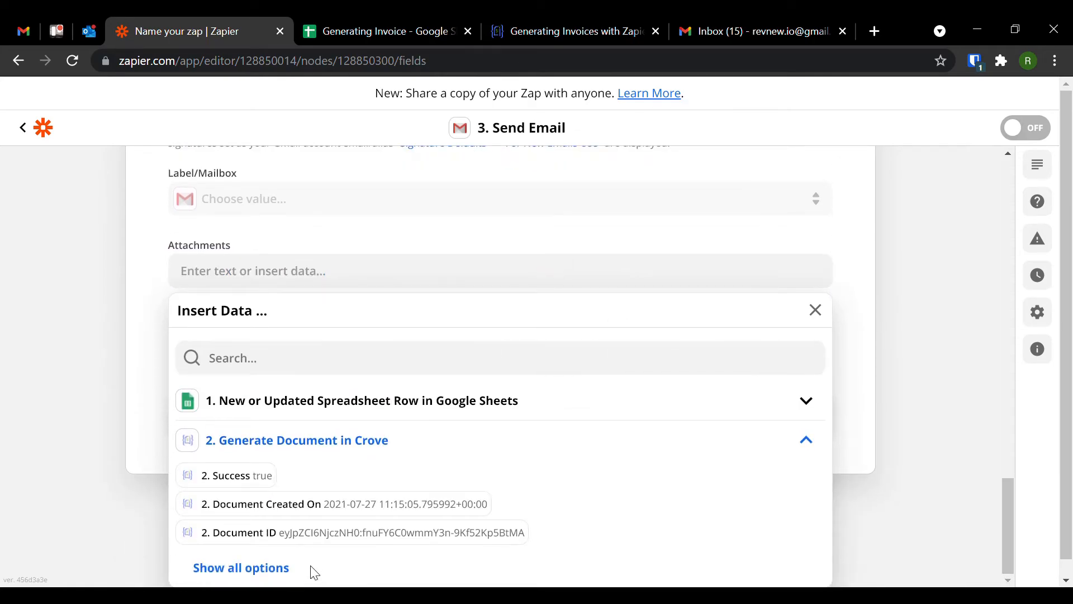
{"action": "left_click", "coordinate": [282, 568]}
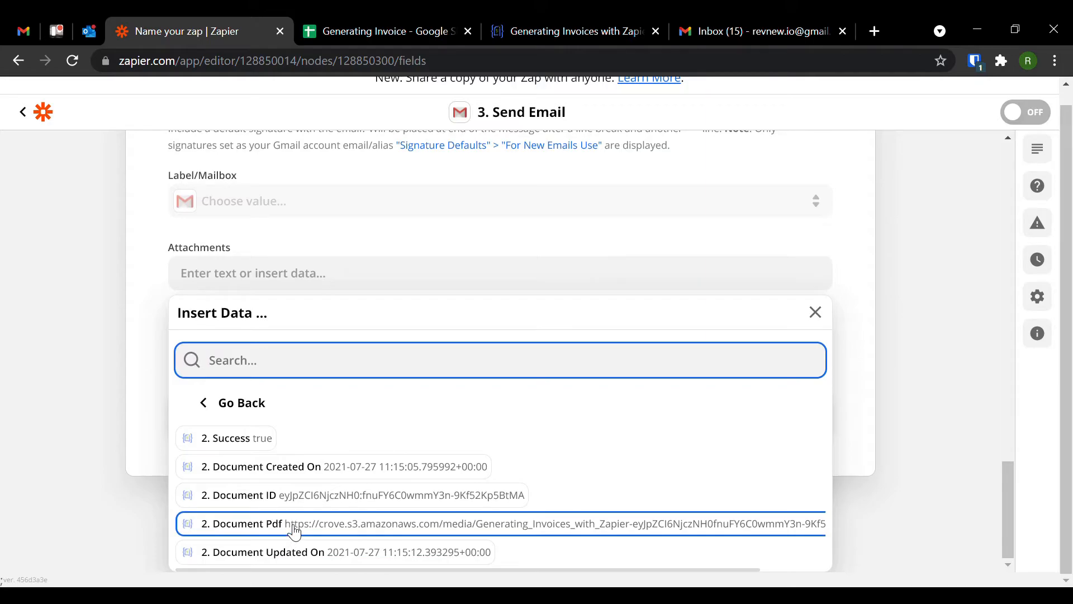
{"action": "left_click", "coordinate": [364, 526]}
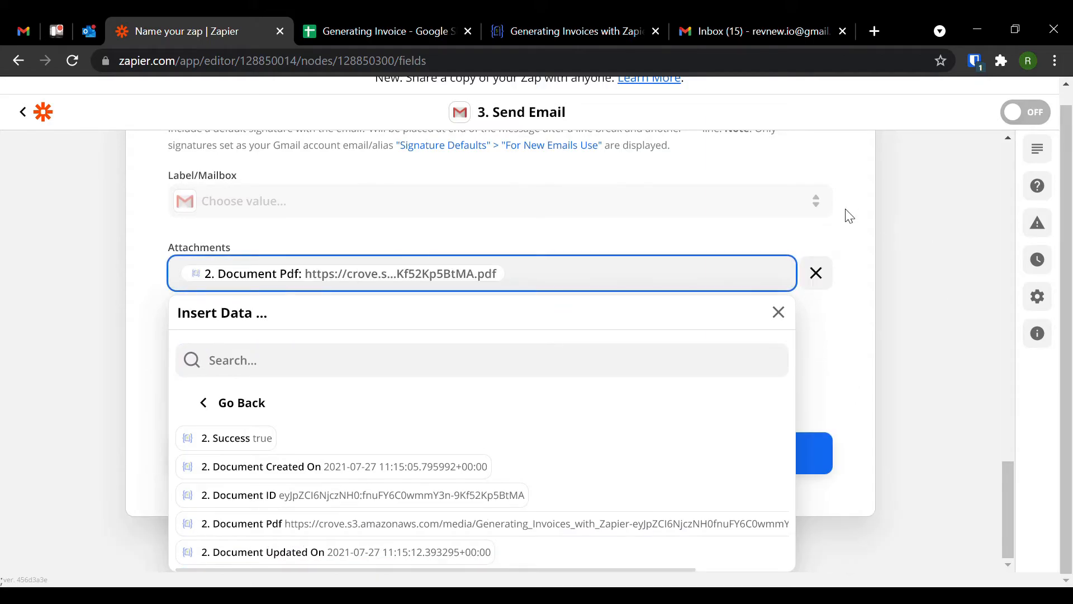
{"action": "left_click", "coordinate": [813, 239]}
- Review the Send Email action's recipient, sender, subject, body type, body and attachment settings
{"action": "scroll", "coordinate": [638, 354], "scroll_direction": "up", "scroll_amount": 12}
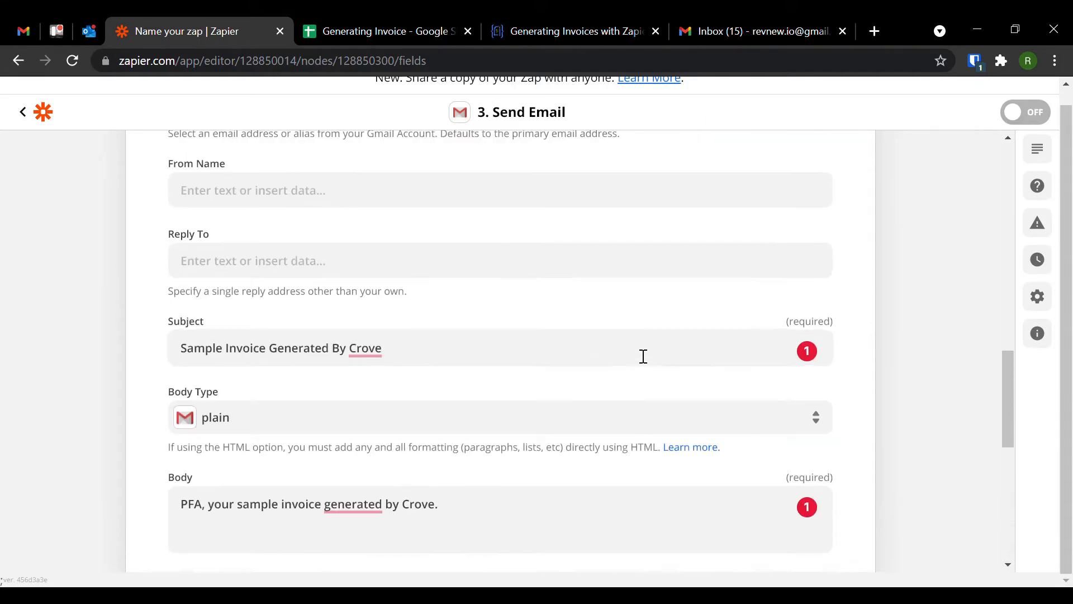
{"action": "scroll", "coordinate": [640, 356], "scroll_direction": "up", "scroll_amount": 5}
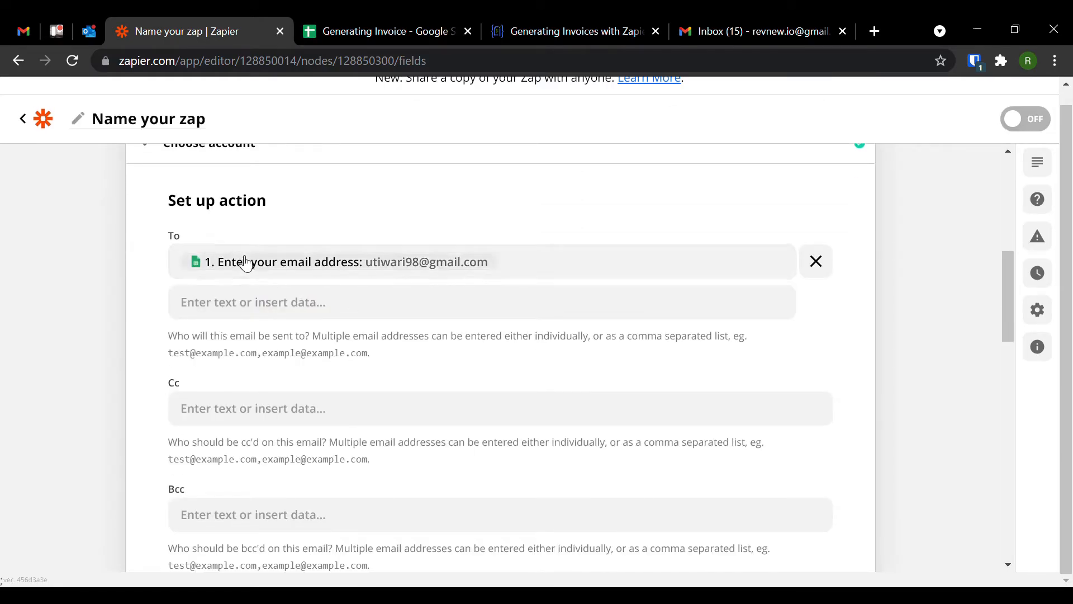
{"action": "scroll", "coordinate": [574, 228], "scroll_direction": "down", "scroll_amount": 1}
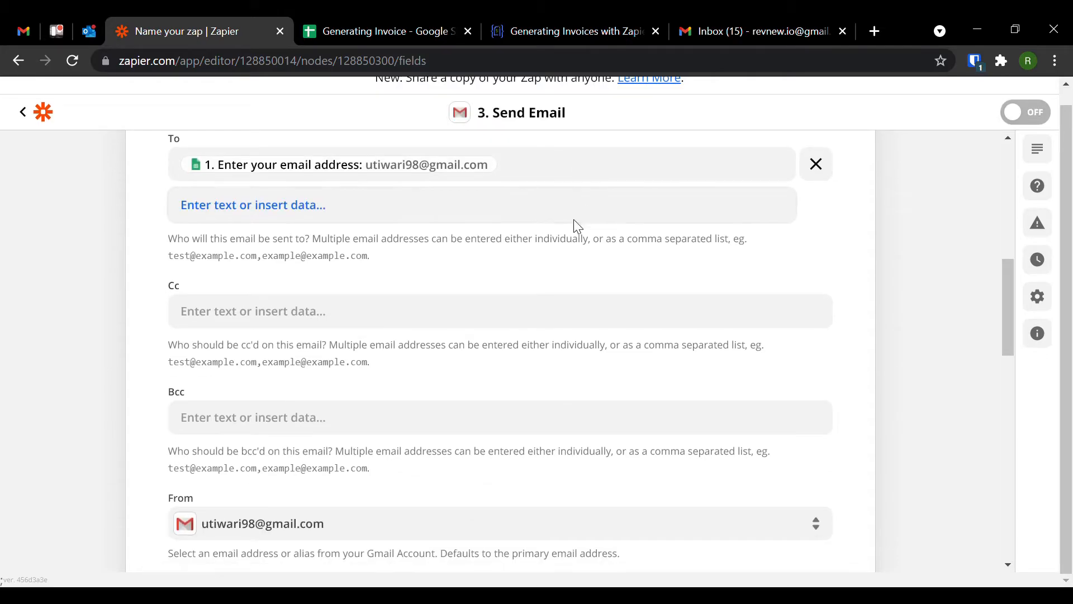
{"action": "scroll", "coordinate": [347, 230], "scroll_direction": "down", "scroll_amount": 2}
{"action": "scroll", "coordinate": [391, 294], "scroll_direction": "down", "scroll_amount": 2}
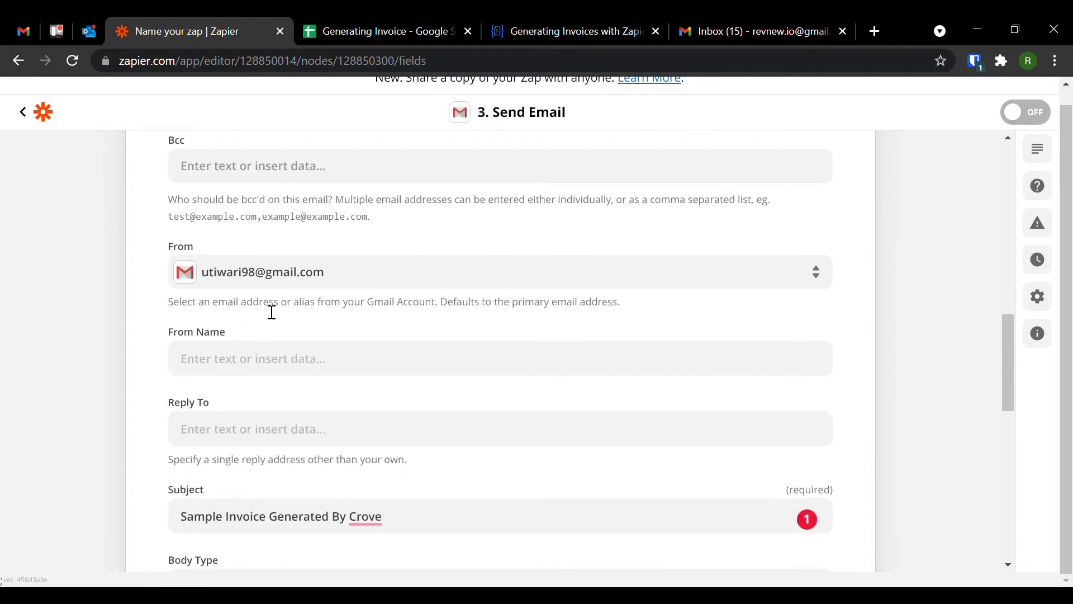
{"action": "scroll", "coordinate": [503, 294], "scroll_direction": "down", "scroll_amount": 3}
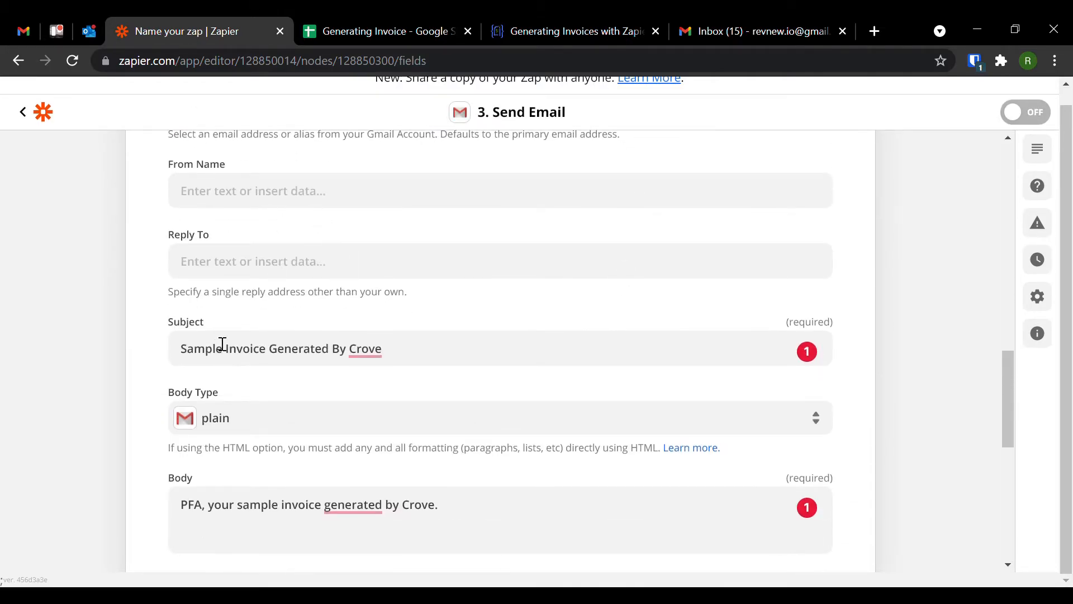
{"action": "scroll", "coordinate": [513, 340], "scroll_direction": "down", "scroll_amount": 3}
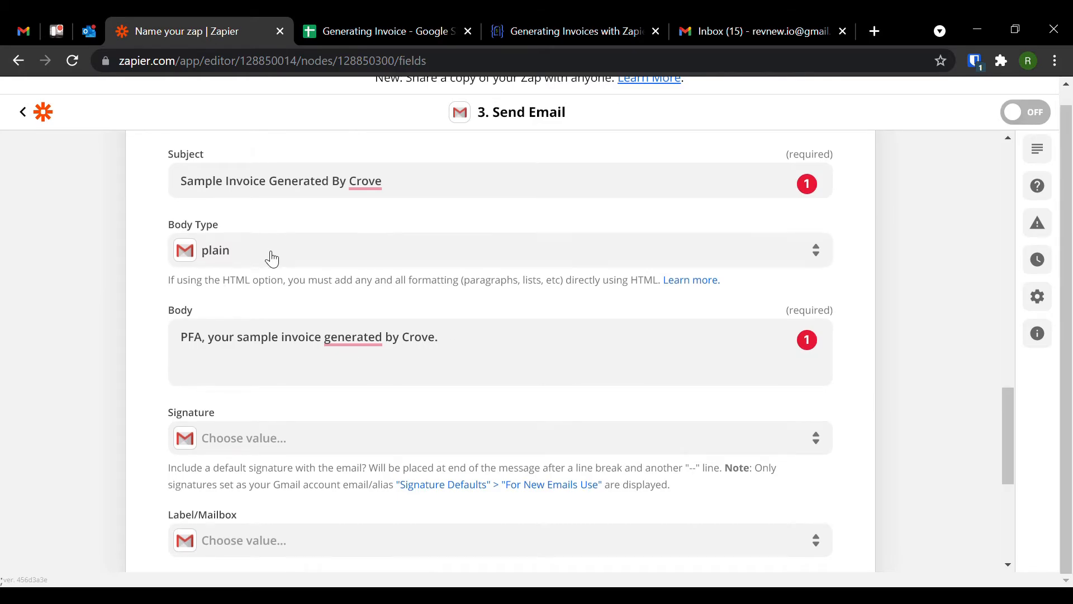
{"action": "scroll", "coordinate": [271, 255], "scroll_direction": "down", "scroll_amount": 5}
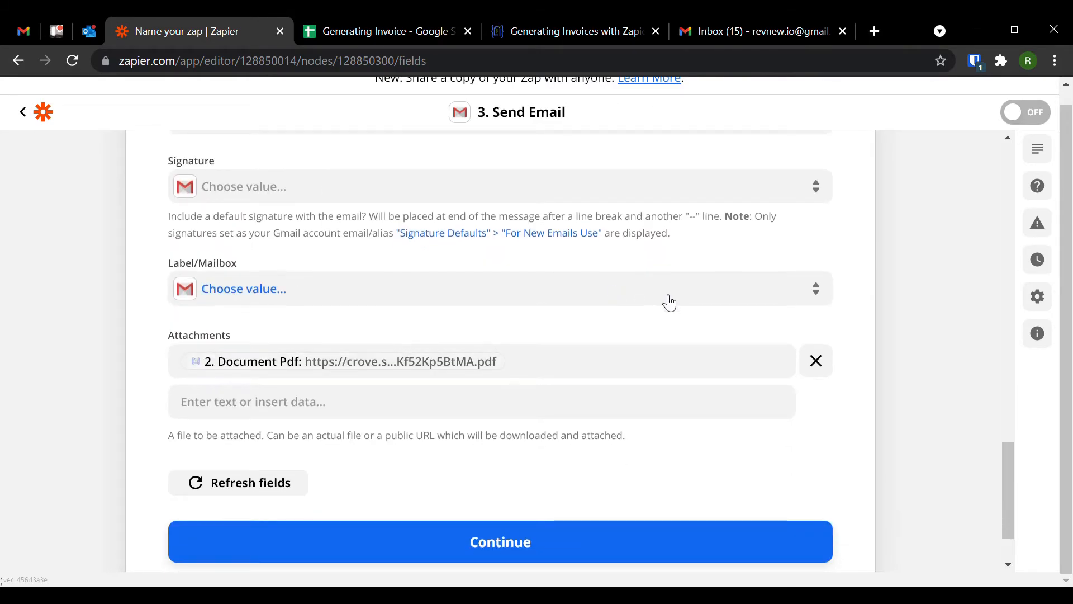
- Finish setting up the Send Email action and run its test to send the sample email
{"action": "left_click", "coordinate": [515, 546]}
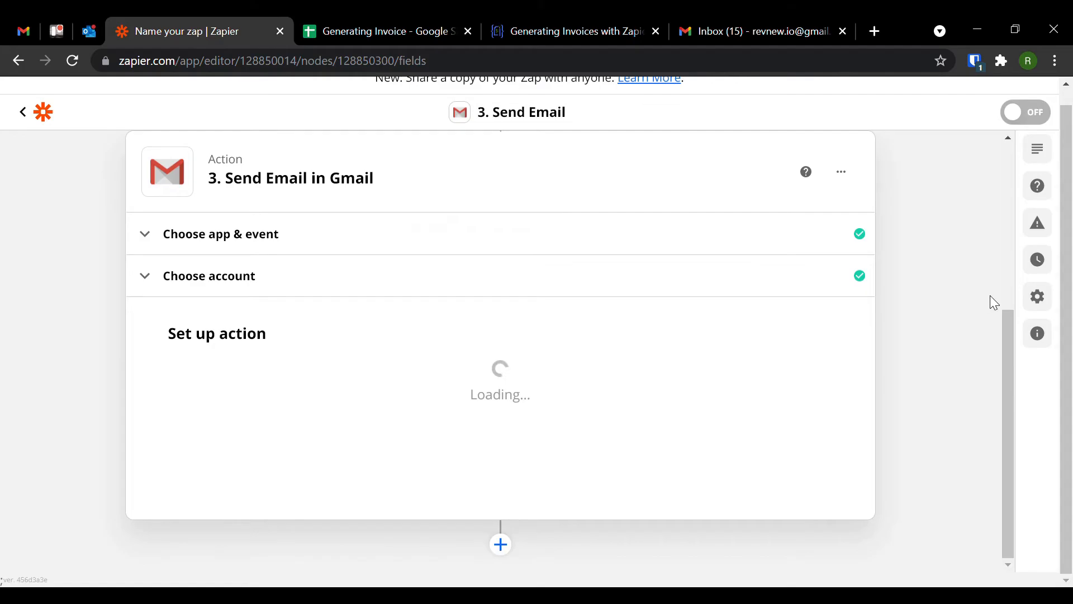
{"action": "scroll", "coordinate": [623, 335], "scroll_direction": "down", "scroll_amount": 5}
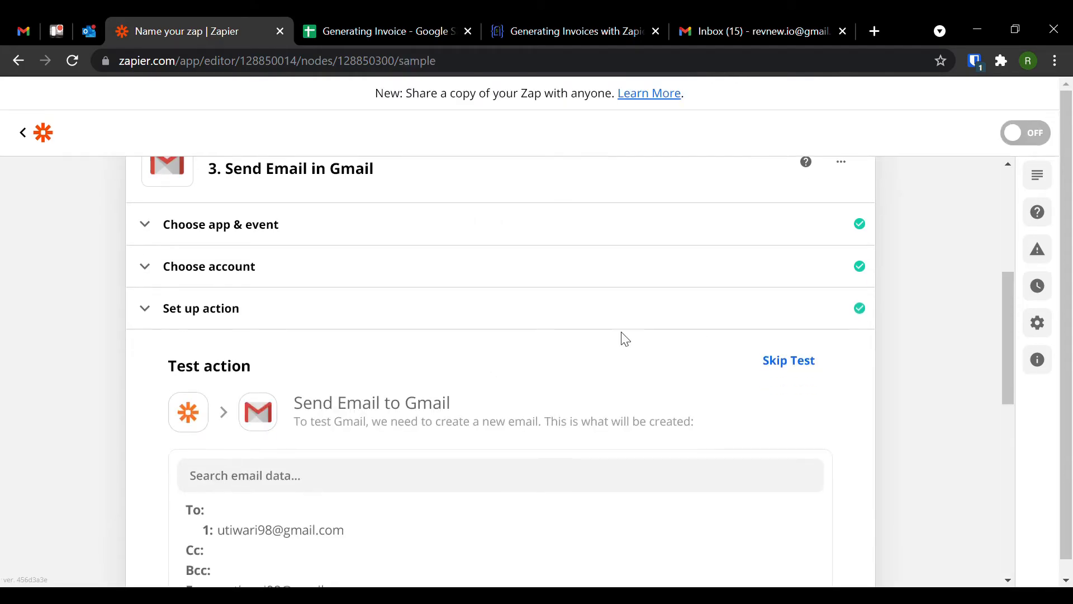
{"action": "scroll", "coordinate": [300, 259], "scroll_direction": "down", "scroll_amount": 4}
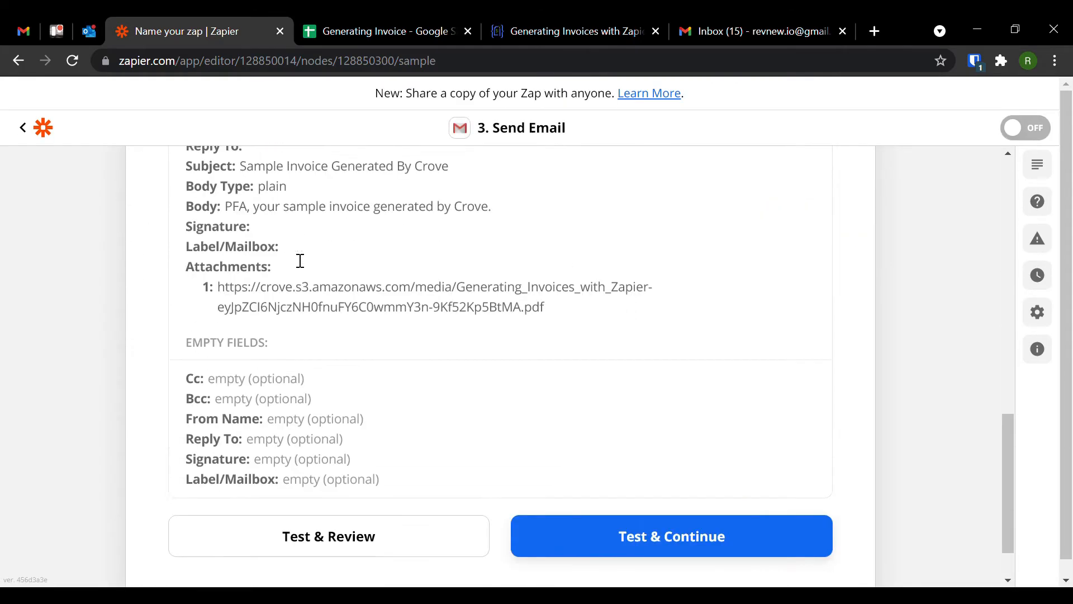
{"action": "scroll", "coordinate": [485, 232], "scroll_direction": "up", "scroll_amount": 4}
{"action": "scroll", "coordinate": [503, 234], "scroll_direction": "down", "scroll_amount": 4}
{"action": "left_click", "coordinate": [671, 474]}
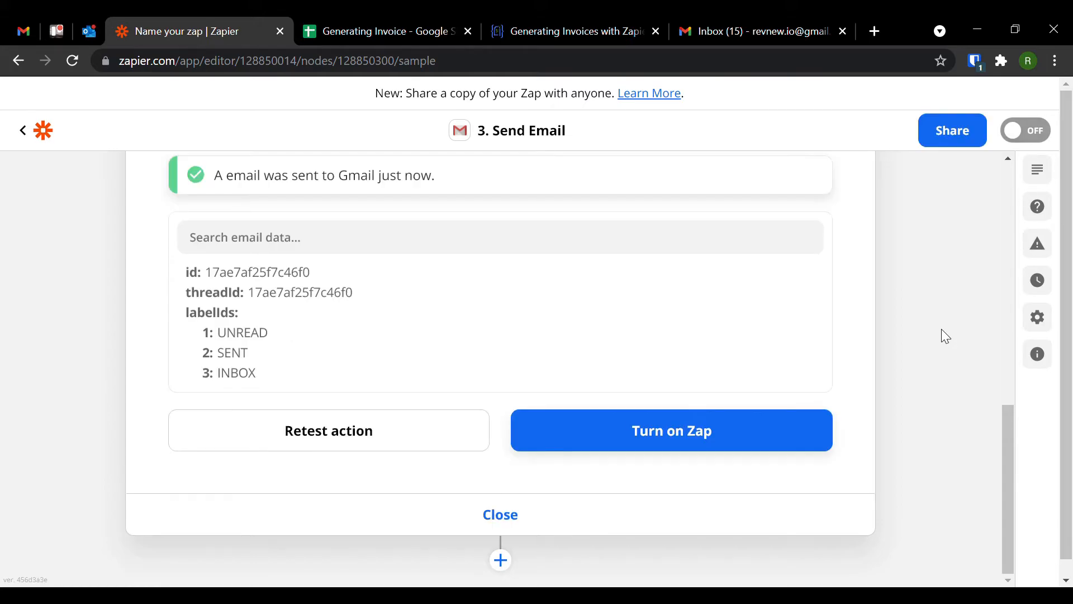
{"action": "scroll", "coordinate": [500, 341], "scroll_direction": "up", "scroll_amount": 1}
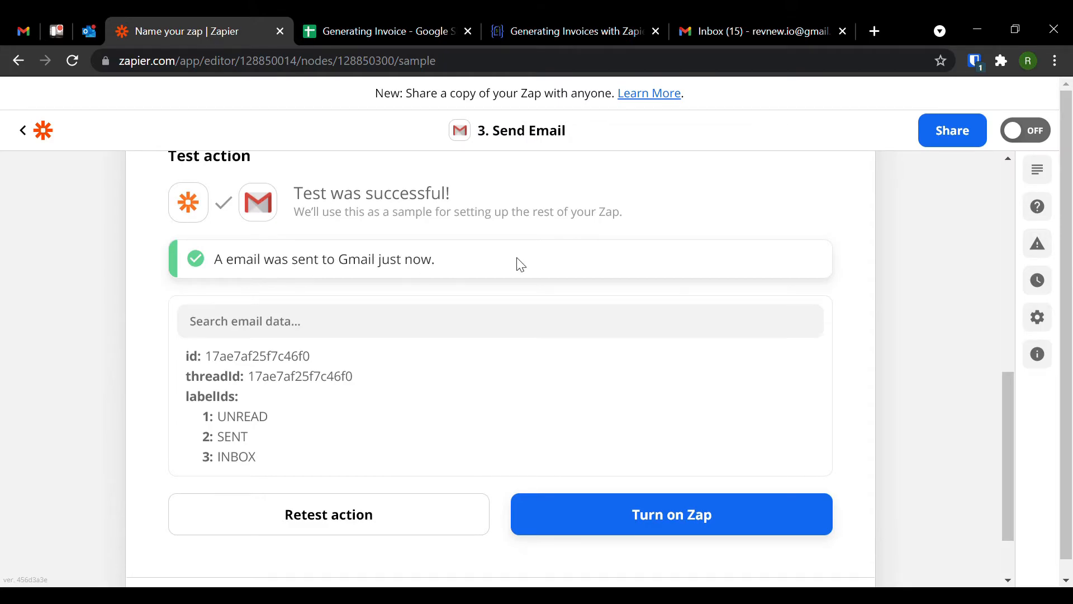
- Switch to the recipient's Gmail account, open the newest "Sample Invoice Generated By Crove" email and view its PDF attachment
{"action": "left_click", "coordinate": [715, 25]}
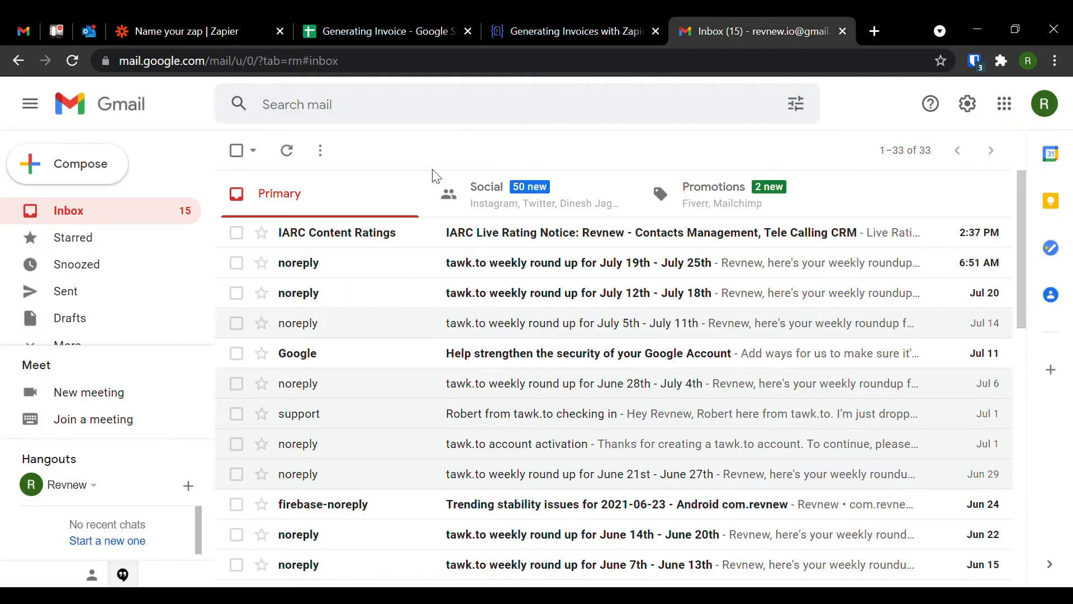
{"action": "left_click", "coordinate": [1045, 103]}
{"action": "left_click", "coordinate": [866, 329]}
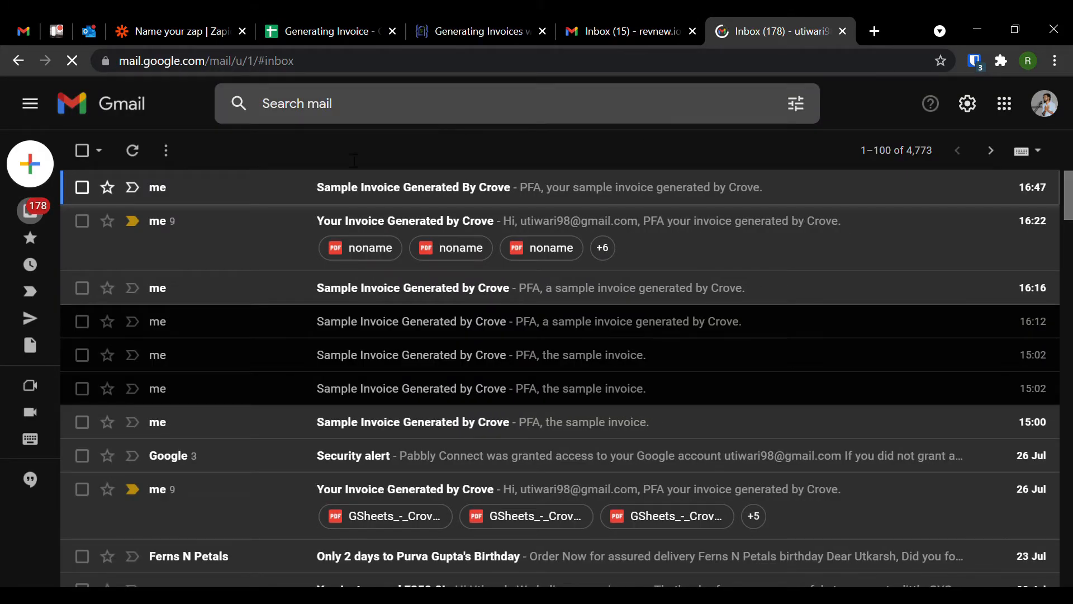
{"action": "left_click", "coordinate": [365, 190]}
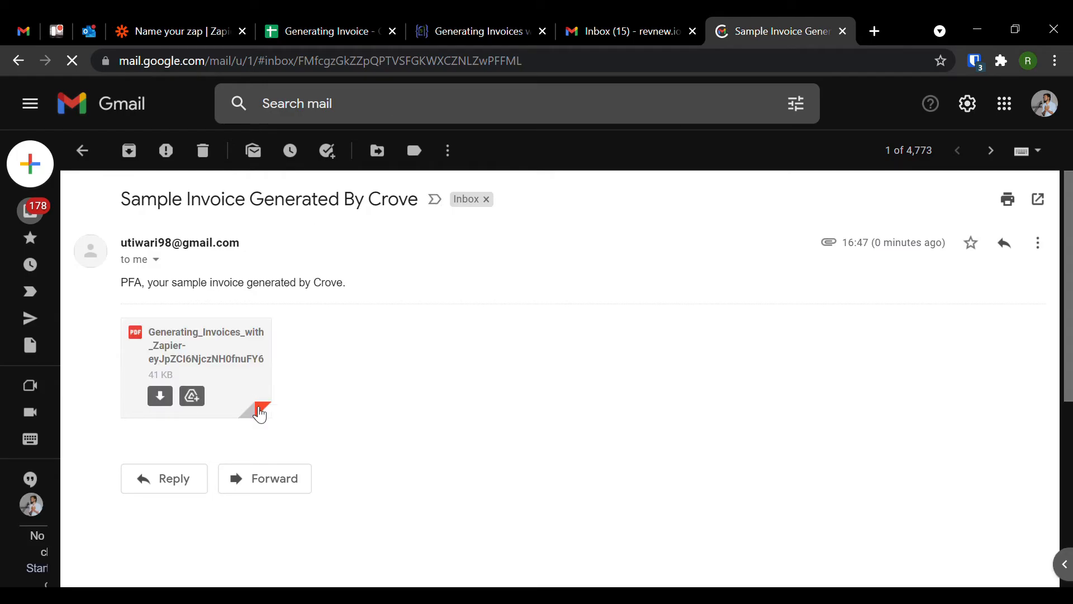
{"action": "left_click", "coordinate": [235, 379]}
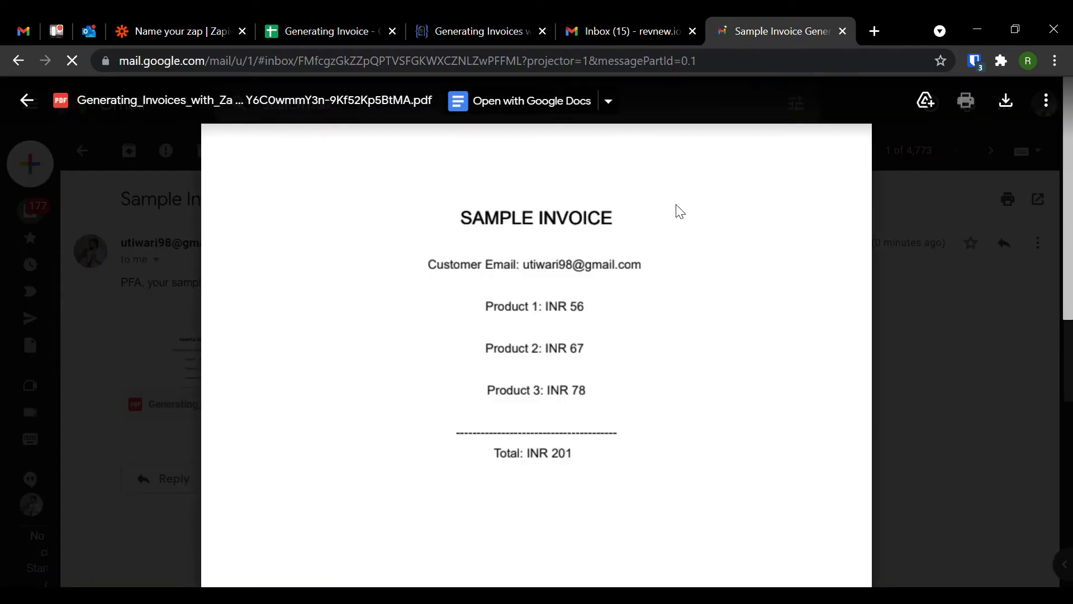
{"action": "left_click", "coordinate": [957, 337]}
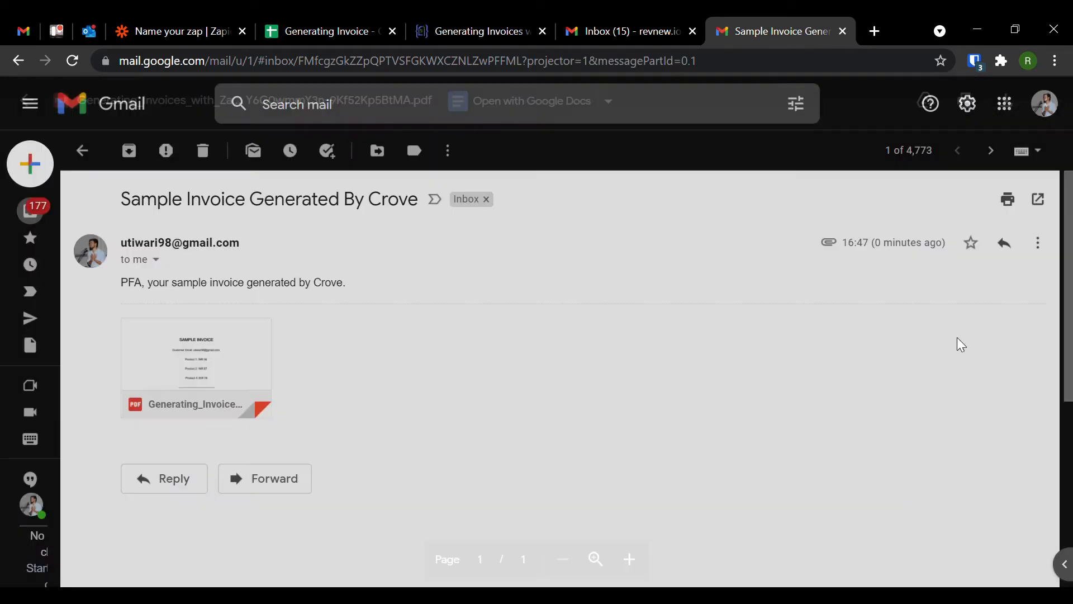
- Return to the Zapier editor and turn on the zap
{"action": "left_click", "coordinate": [612, 17]}
{"action": "left_click", "coordinate": [497, 17]}
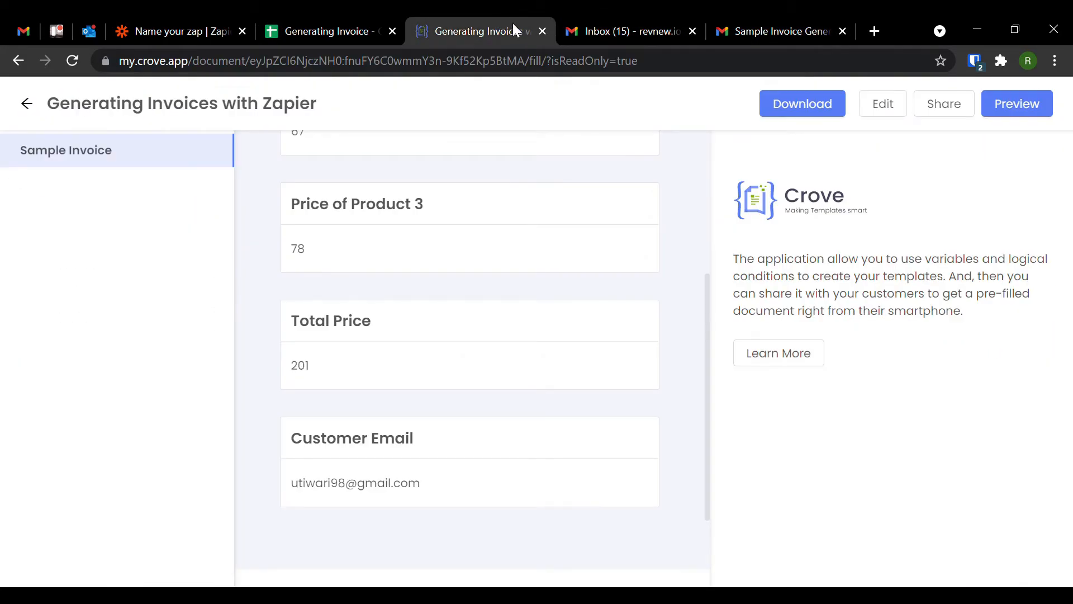
{"action": "left_click", "coordinate": [334, 15]}
{"action": "left_click", "coordinate": [166, 20]}
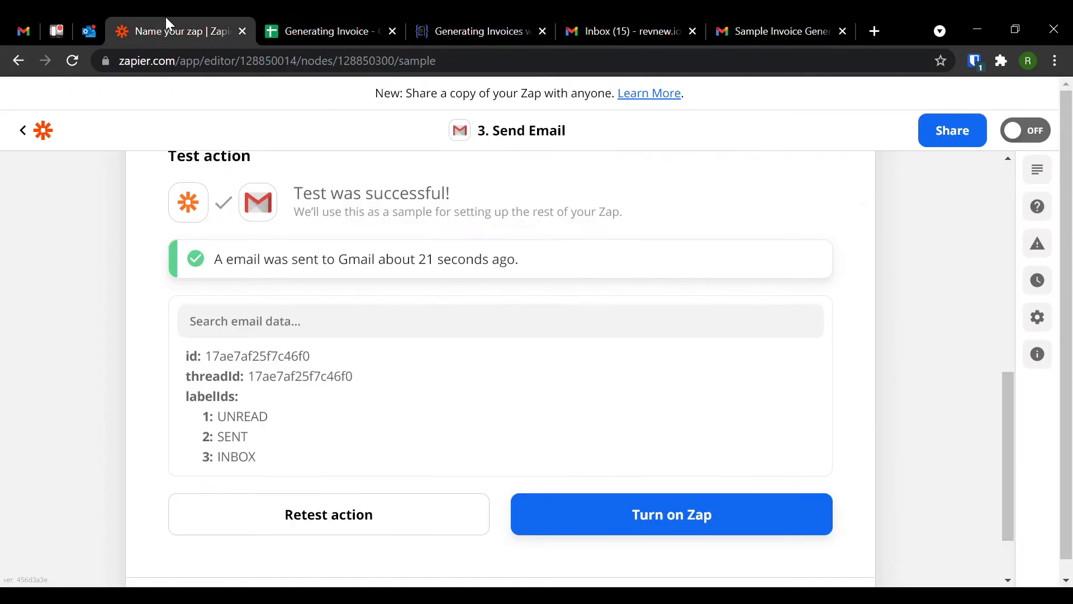
{"action": "scroll", "coordinate": [652, 459], "scroll_direction": "down", "scroll_amount": 2}
{"action": "left_click", "coordinate": [642, 441]}
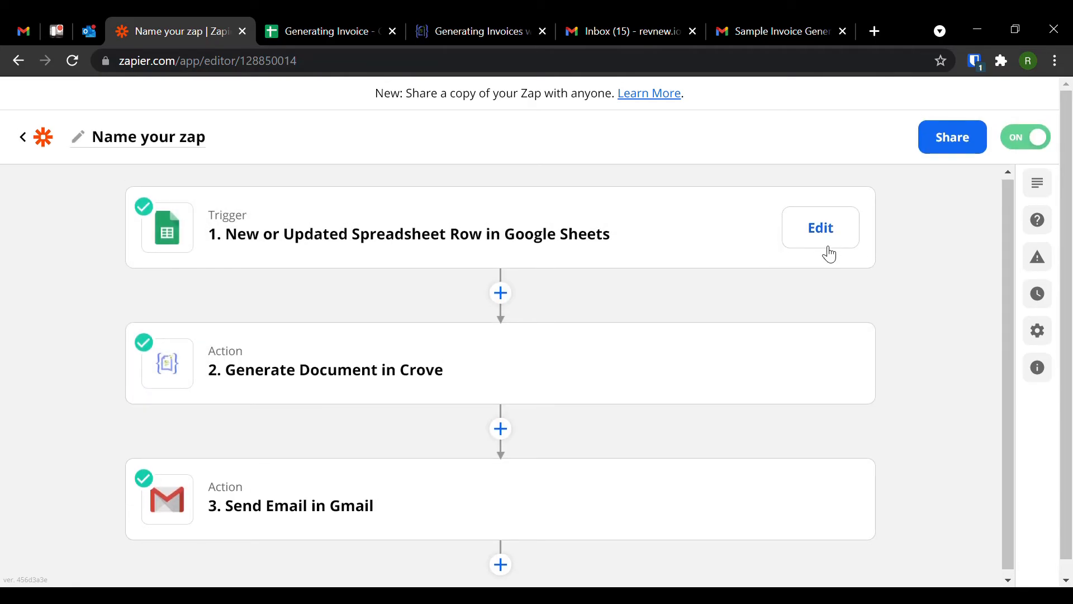
- Switch to the Generating Invoice sheet and examine the product prices and total in the new form response row
{"action": "left_click", "coordinate": [330, 24]}
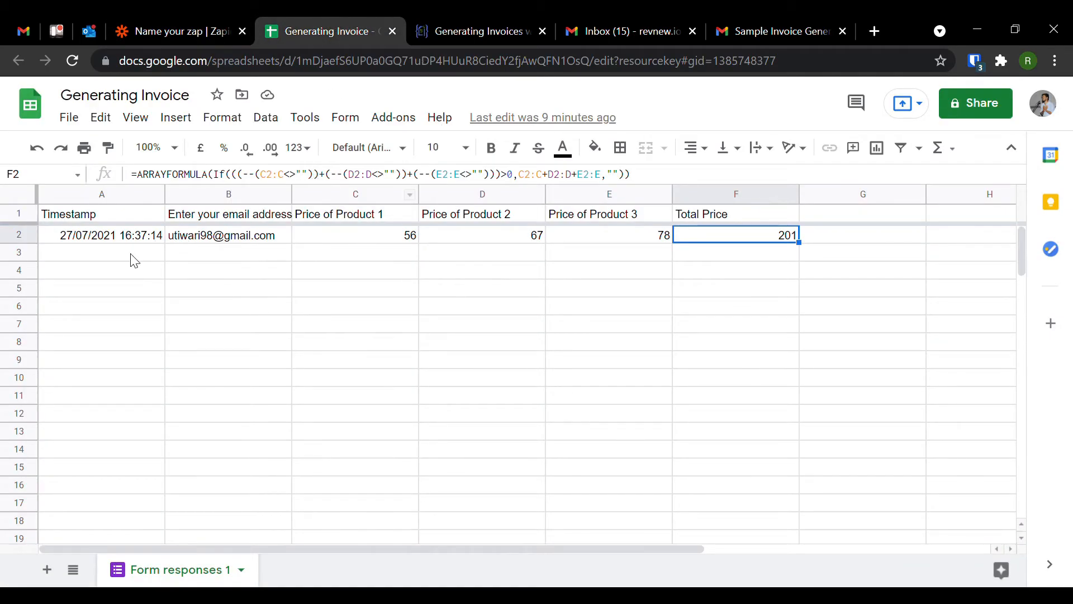
{"action": "left_click", "coordinate": [444, 595]}
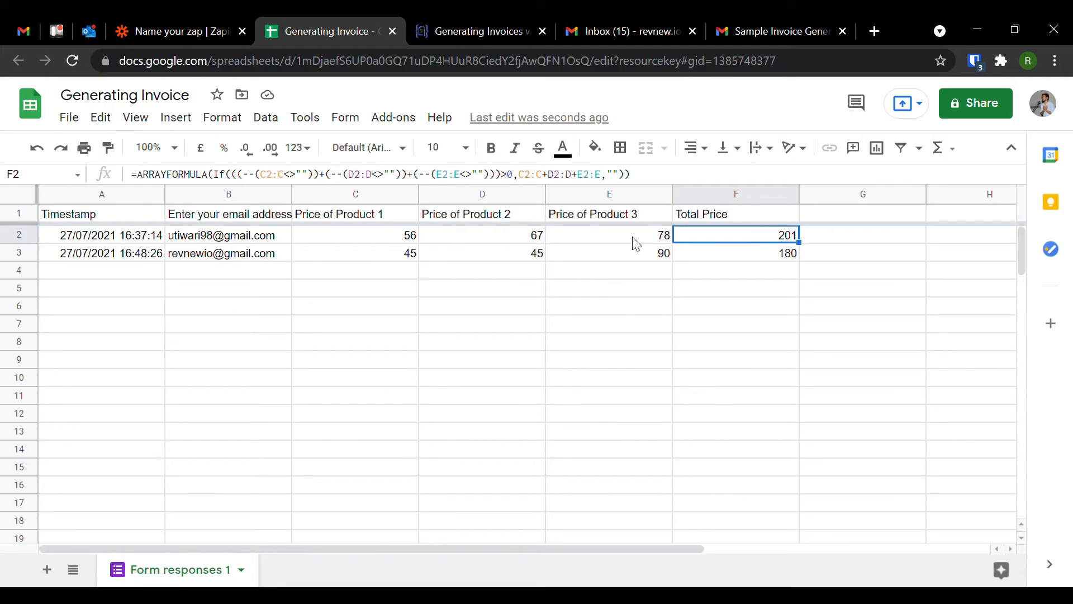
{"action": "left_click", "coordinate": [660, 257]}
{"action": "left_click", "coordinate": [785, 258]}
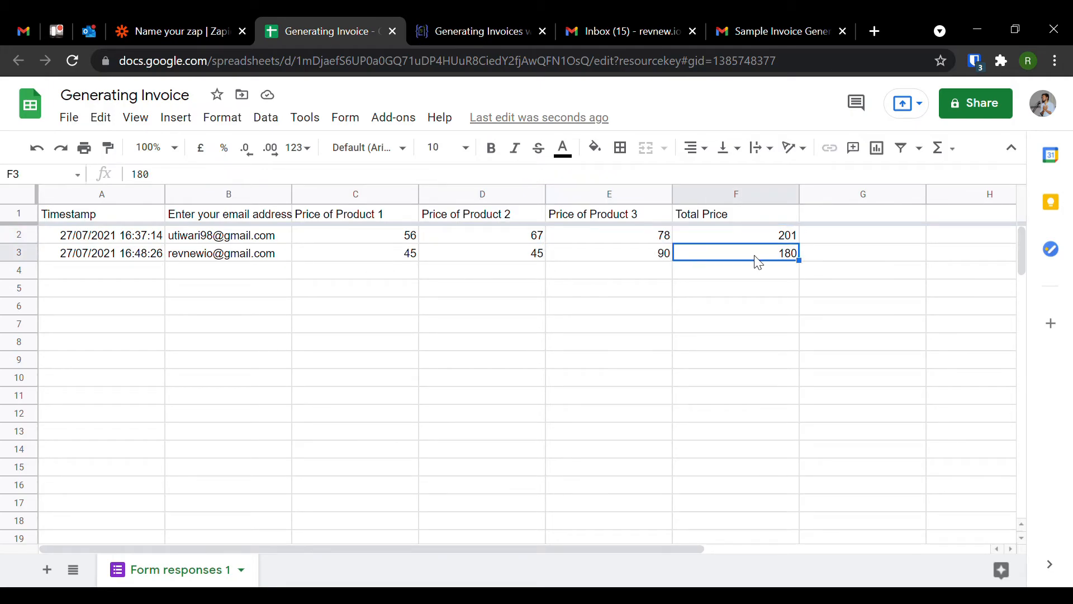
{"action": "left_click", "coordinate": [454, 295]}
{"action": "left_click", "coordinate": [324, 251]}
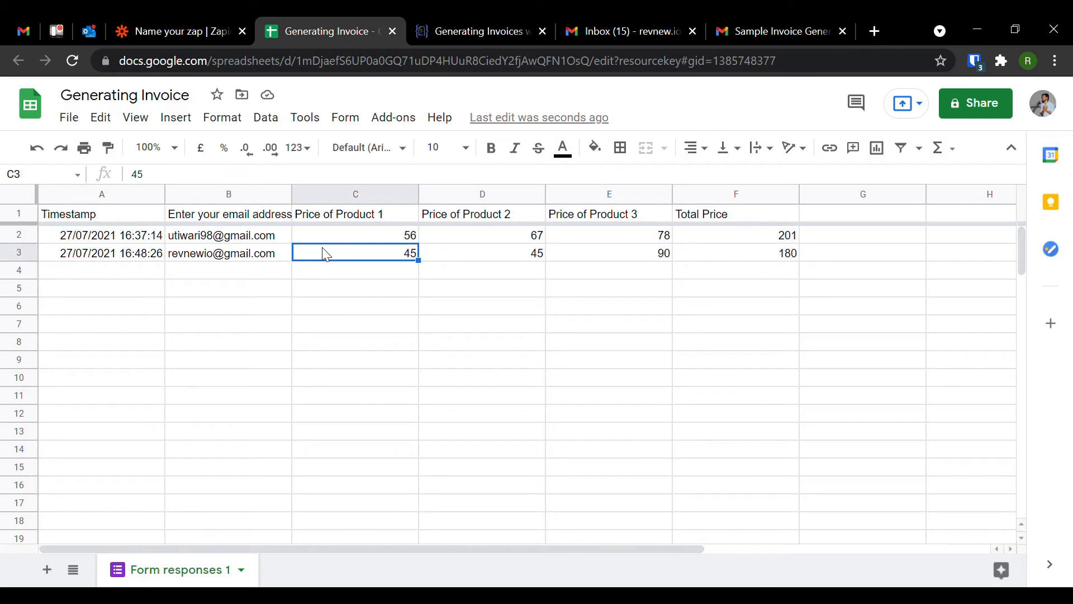
- Switch to Crove, refresh the documents of the Generating Invoices with Zapier template and open the newest one
{"action": "left_click", "coordinate": [471, 29]}
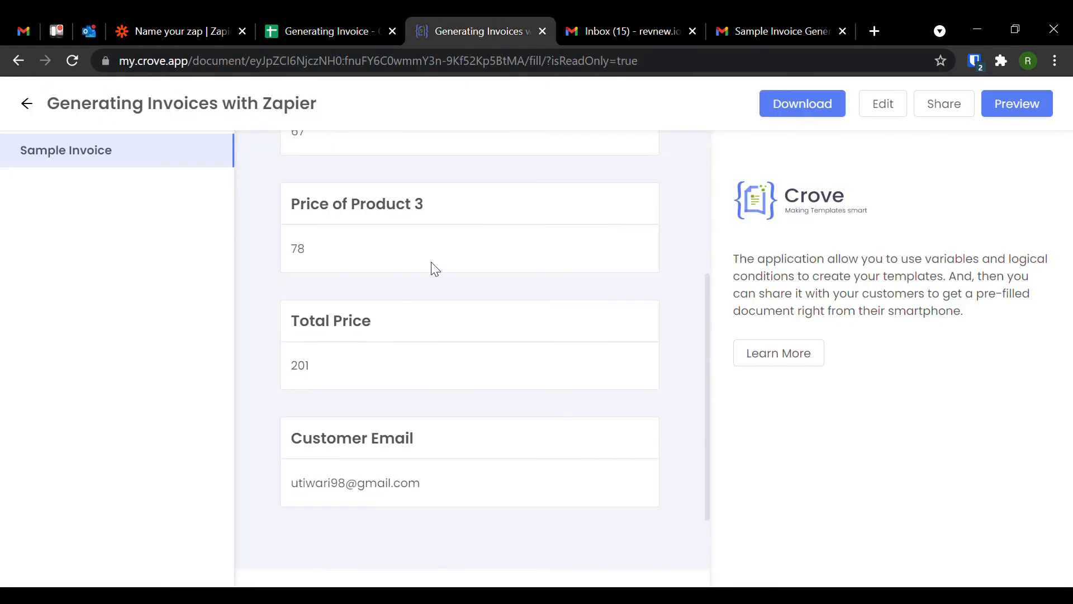
{"action": "left_click", "coordinate": [27, 104]}
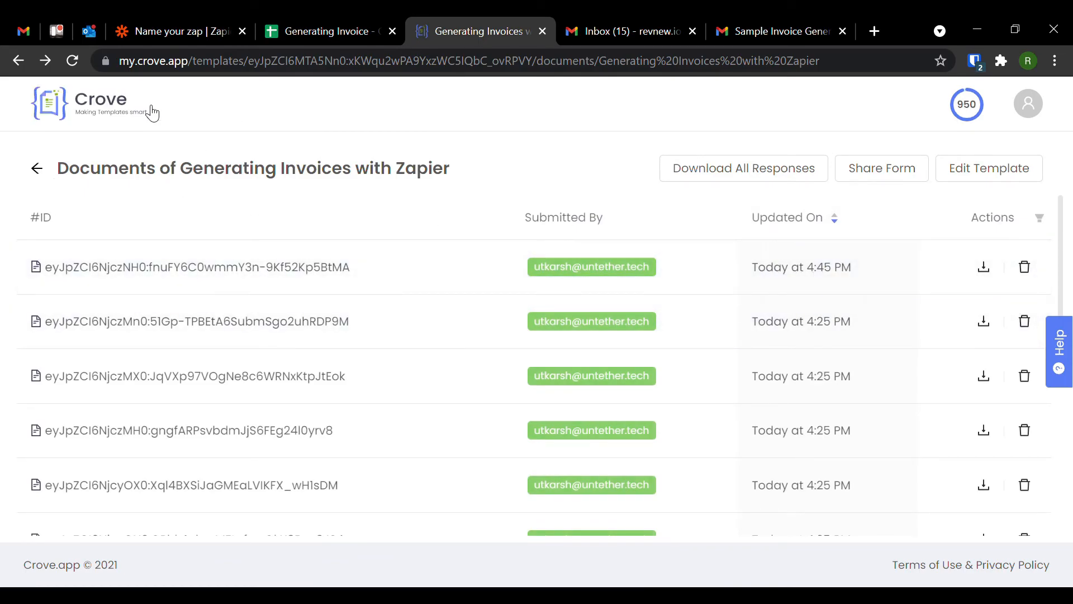
{"action": "left_click", "coordinate": [73, 60]}
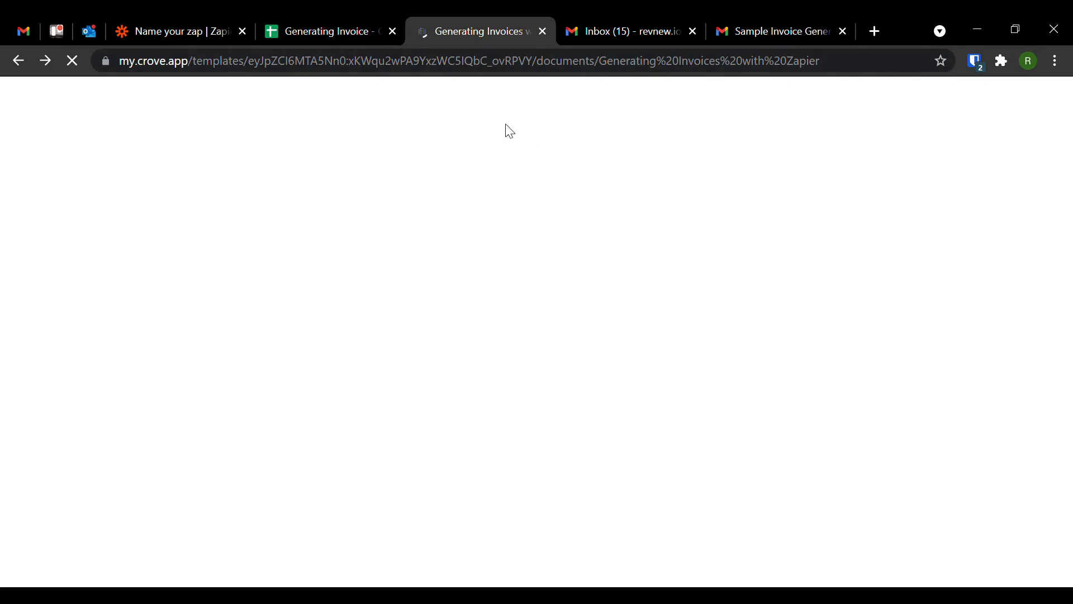
{"action": "left_click", "coordinate": [622, 27]}
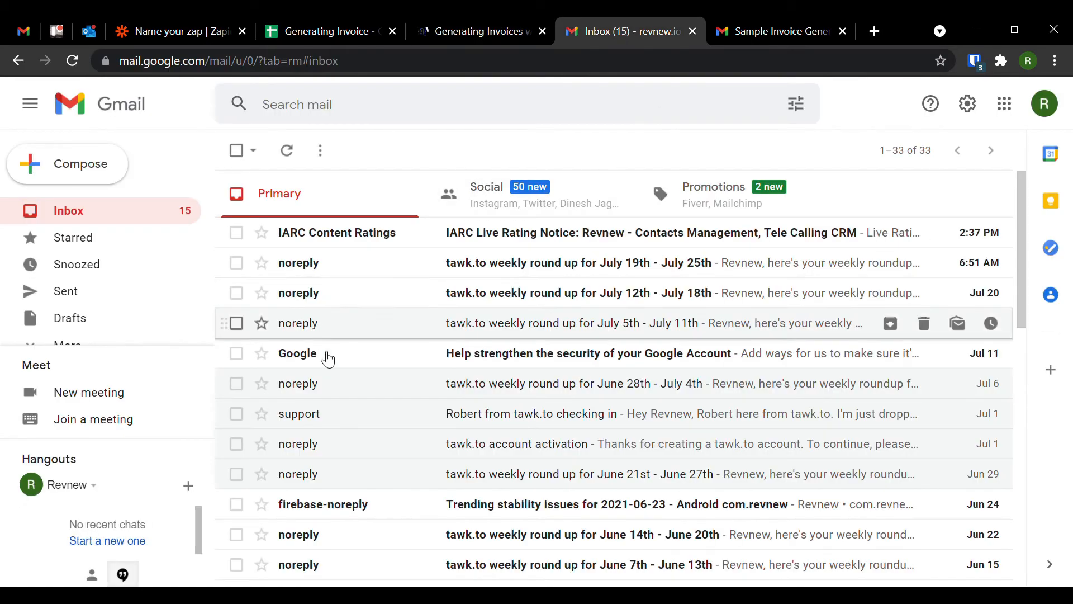
{"action": "left_click", "coordinate": [480, 21]}
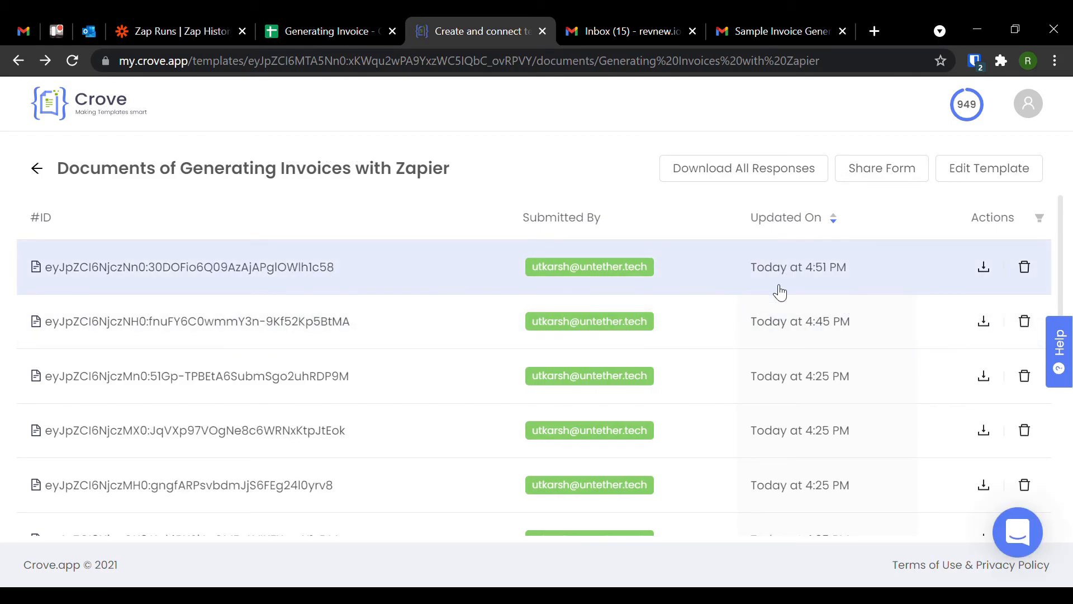
{"action": "left_click", "coordinate": [311, 266]}
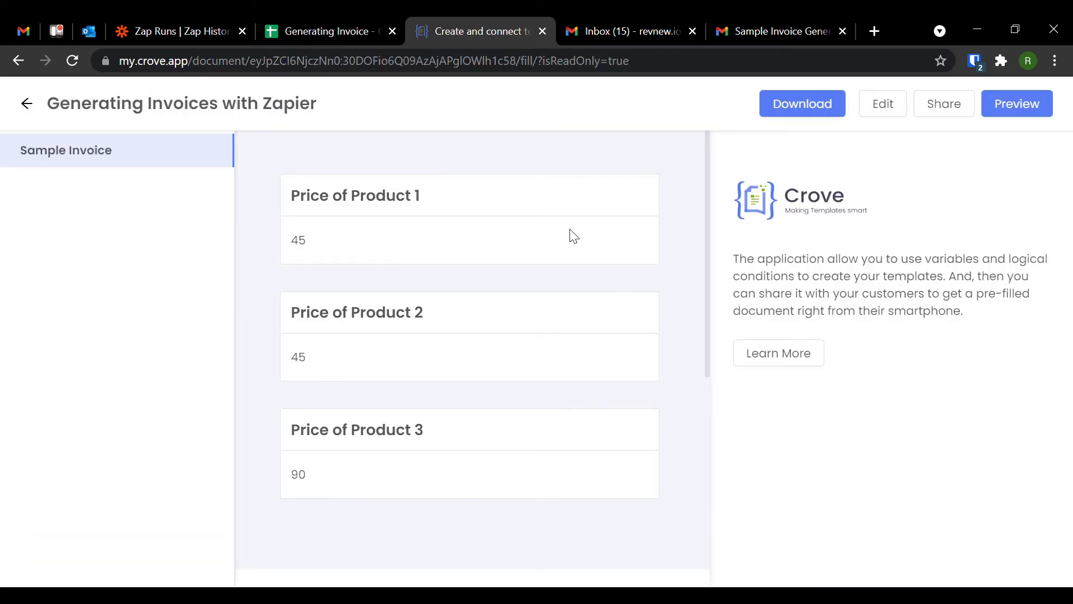
- Preview the generated sample invoice to check its product prices and total, and close the preview
{"action": "left_click", "coordinate": [1016, 120]}
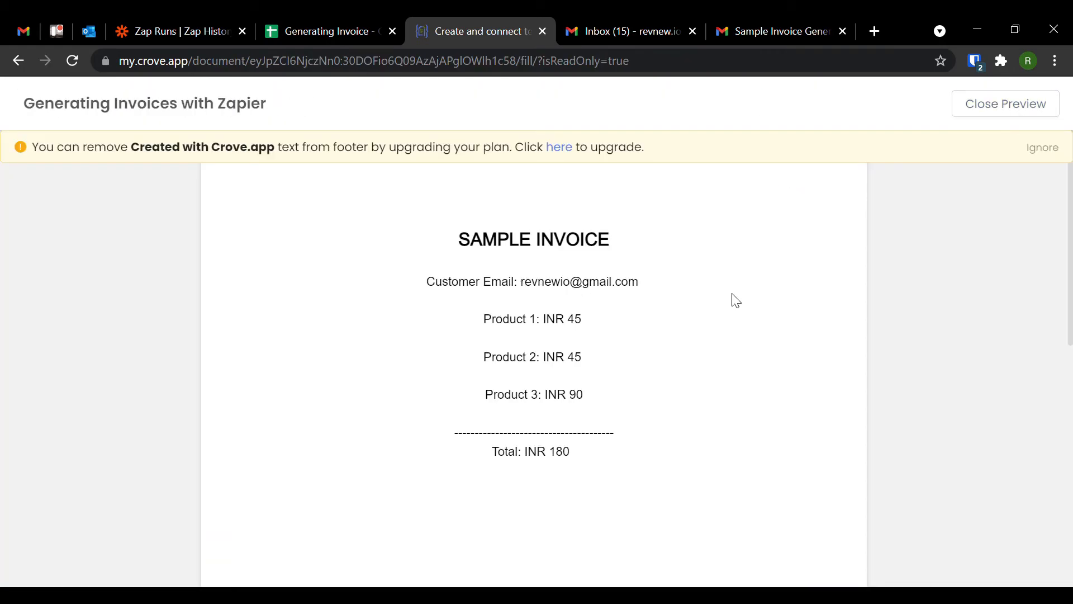
{"action": "left_click", "coordinate": [977, 112]}
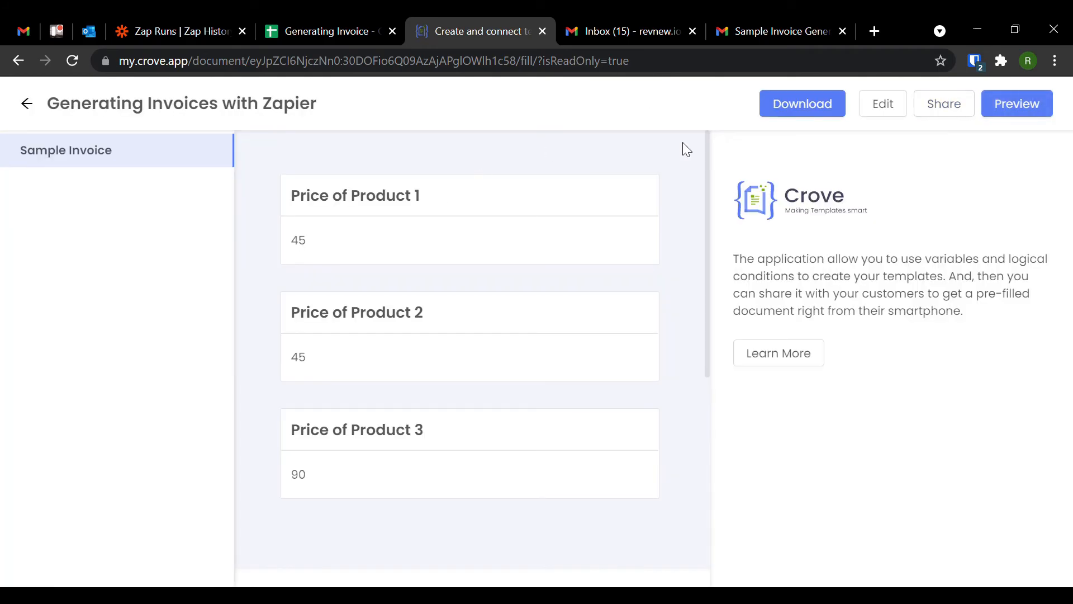
- Switch to the recipient's Gmail inbox, open the newly arrived "Sample Invoice Generated By Crove" email and check its PDF attachment
{"action": "left_click", "coordinate": [643, 23]}
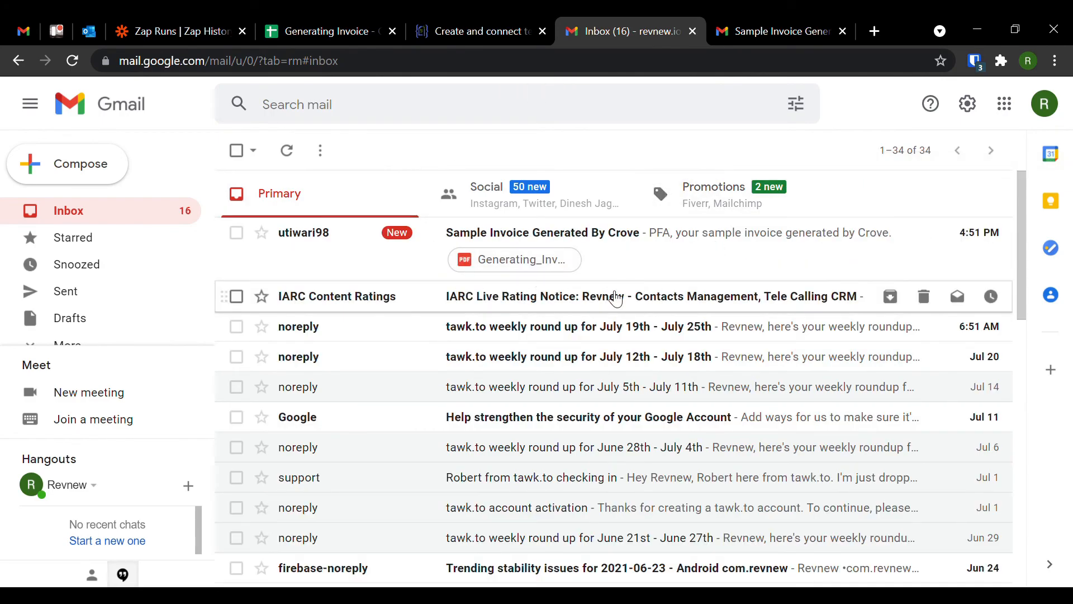
{"action": "left_click", "coordinate": [637, 252]}
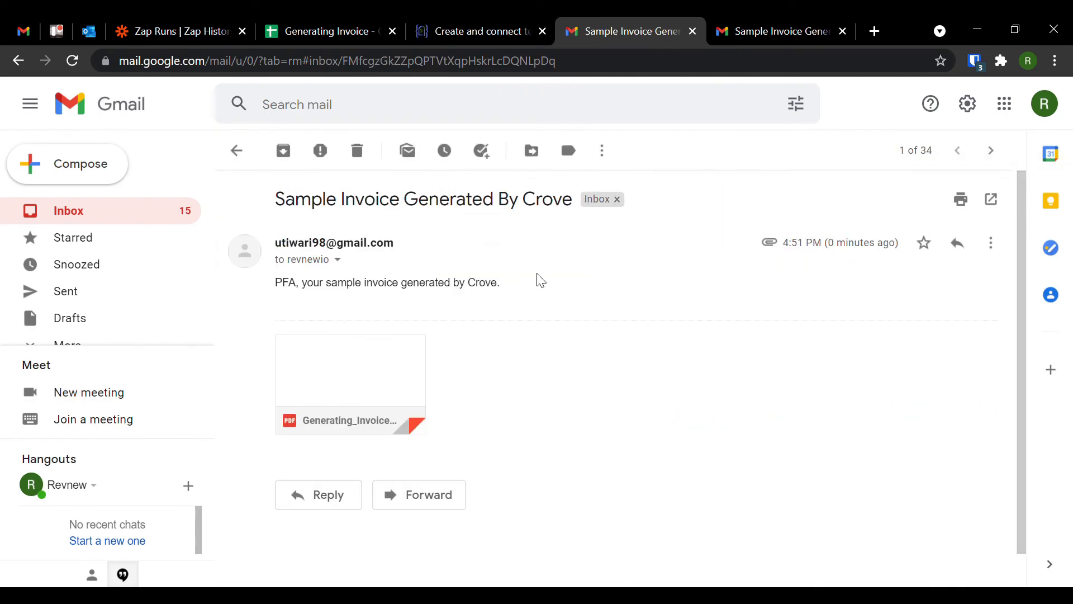
{"action": "left_click", "coordinate": [390, 390]}
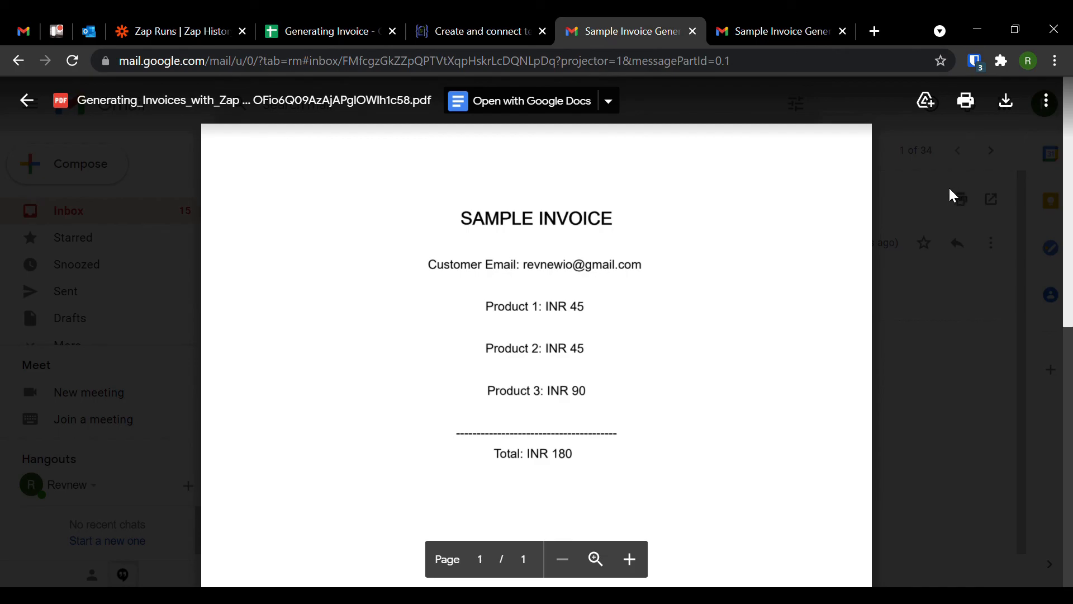
- Switch back to Crove, return to the template's document list, and open and close the support chat
{"action": "left_click", "coordinate": [485, 17]}
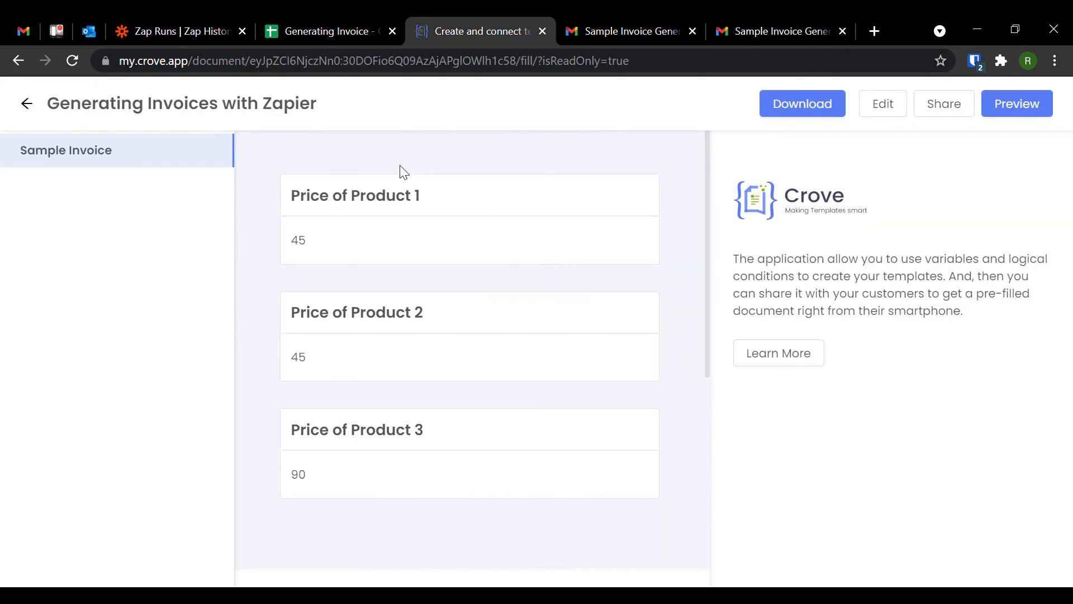
{"action": "left_click", "coordinate": [28, 104]}
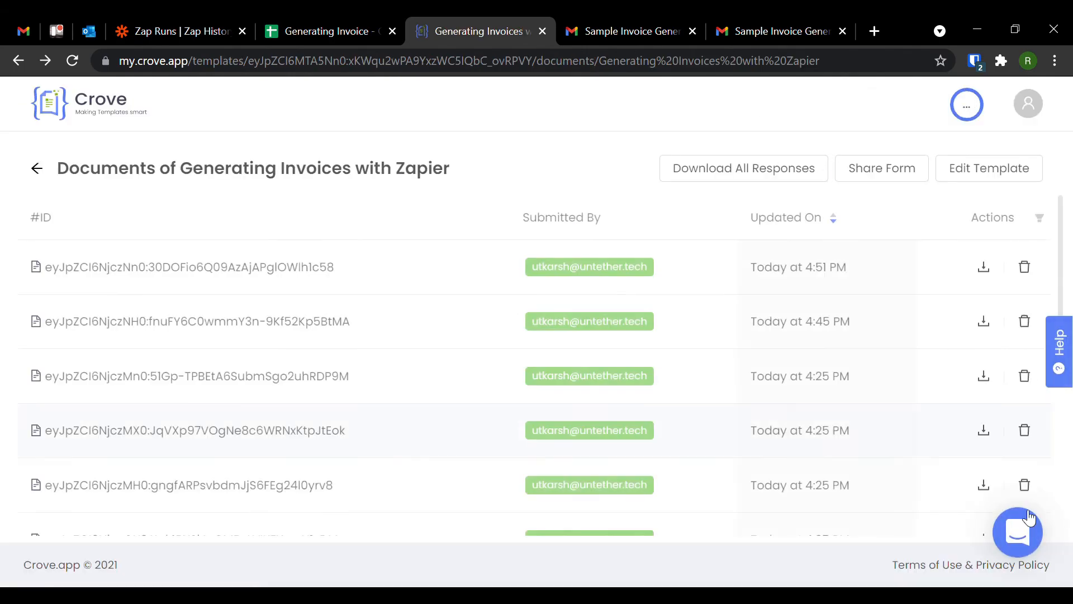
{"action": "left_click", "coordinate": [1017, 531]}
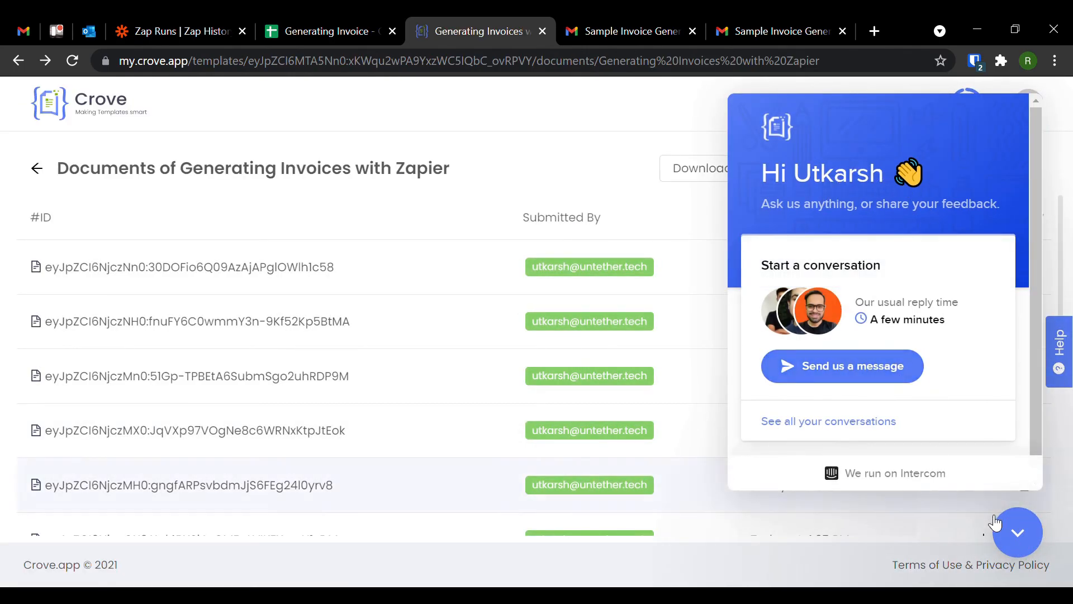
{"action": "left_click", "coordinate": [1017, 533]}
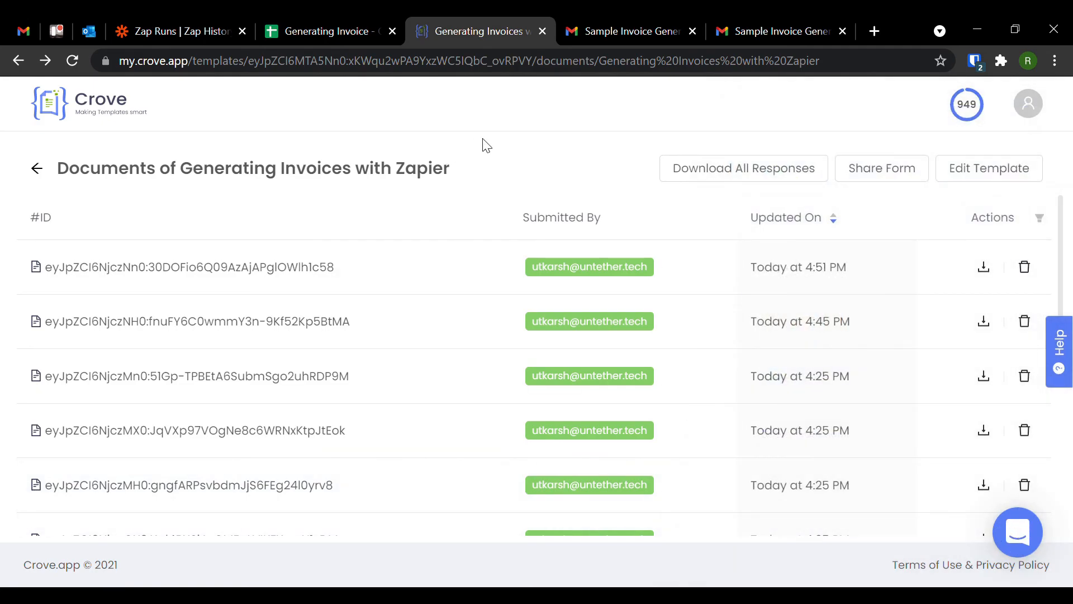